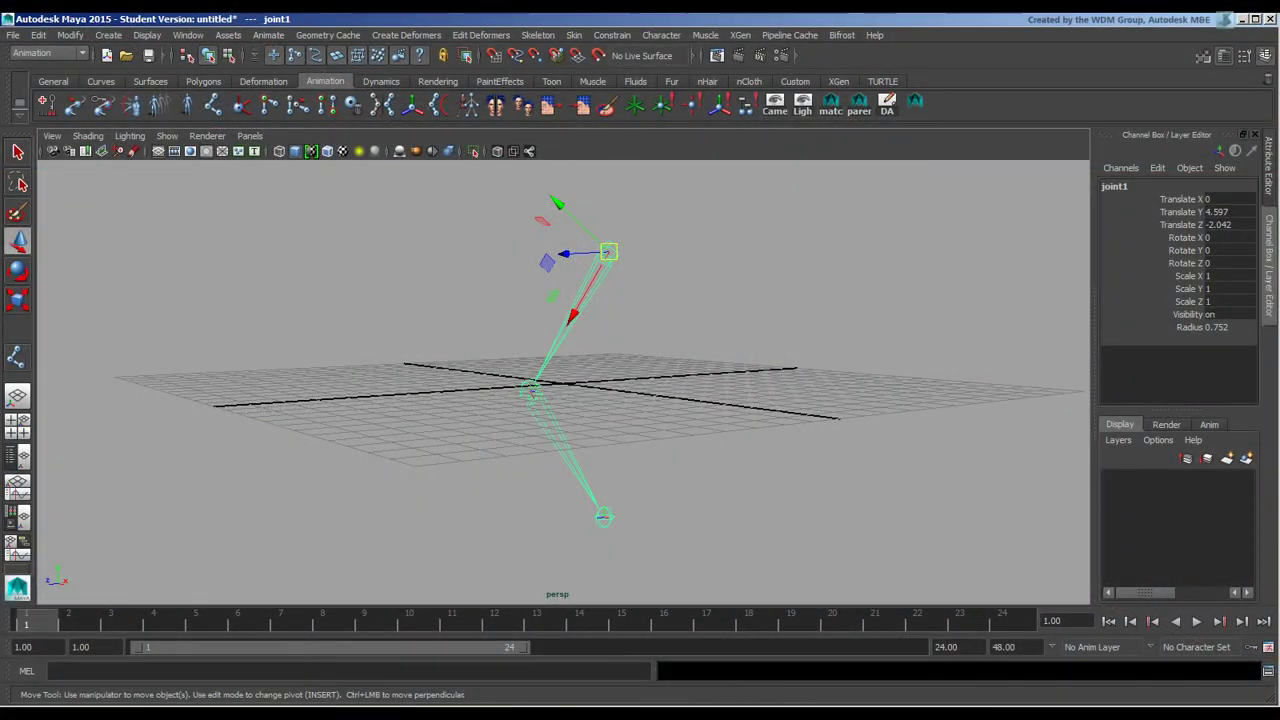
# Show joint1's Transform Attributes in the Attribute Editor: rotate 0, 0, 0 and joint orient 90, -35.667, -90.
pyautogui.click(1271, 190)
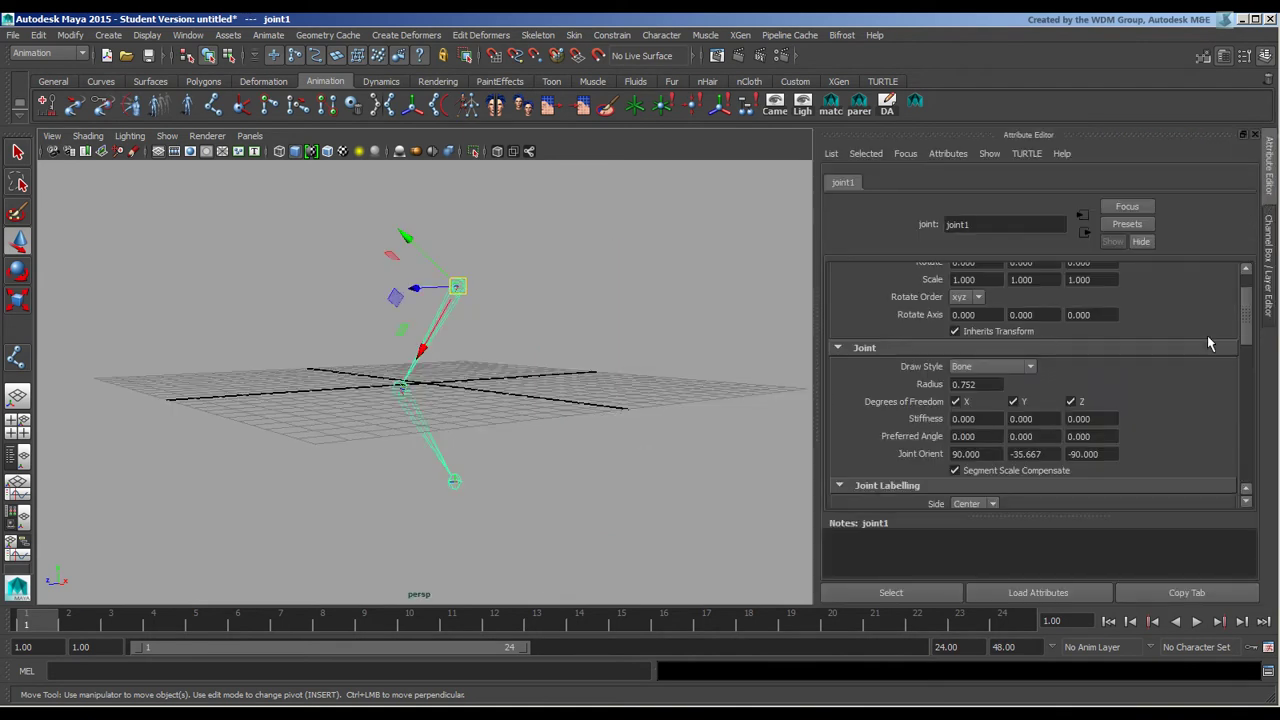
pyautogui.scroll(2, 1251, 335)
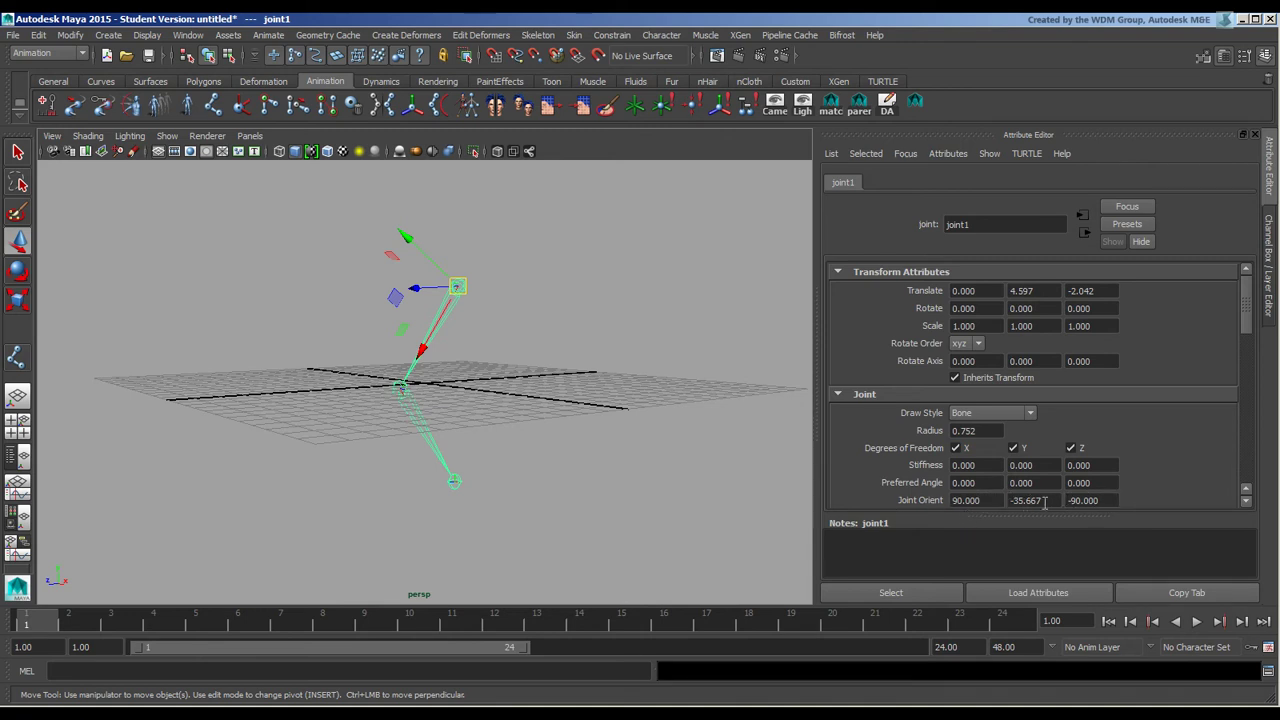
# Set joint2's Joint Orient X, Y and Z to 0.
pyautogui.click(416, 414)
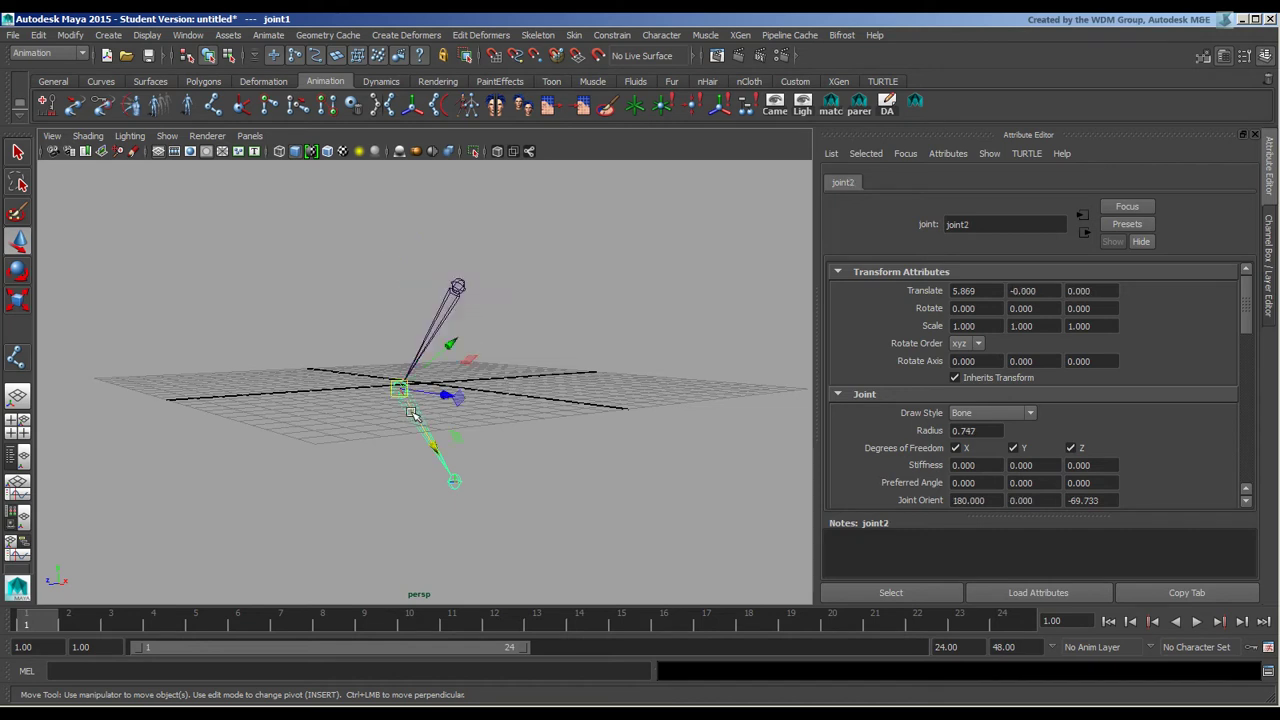
pyautogui.click(968, 500)
pyautogui.write('0')
pyautogui.press('Tab')
pyautogui.write('0')
pyautogui.press('Tab')
pyautogui.write('0')
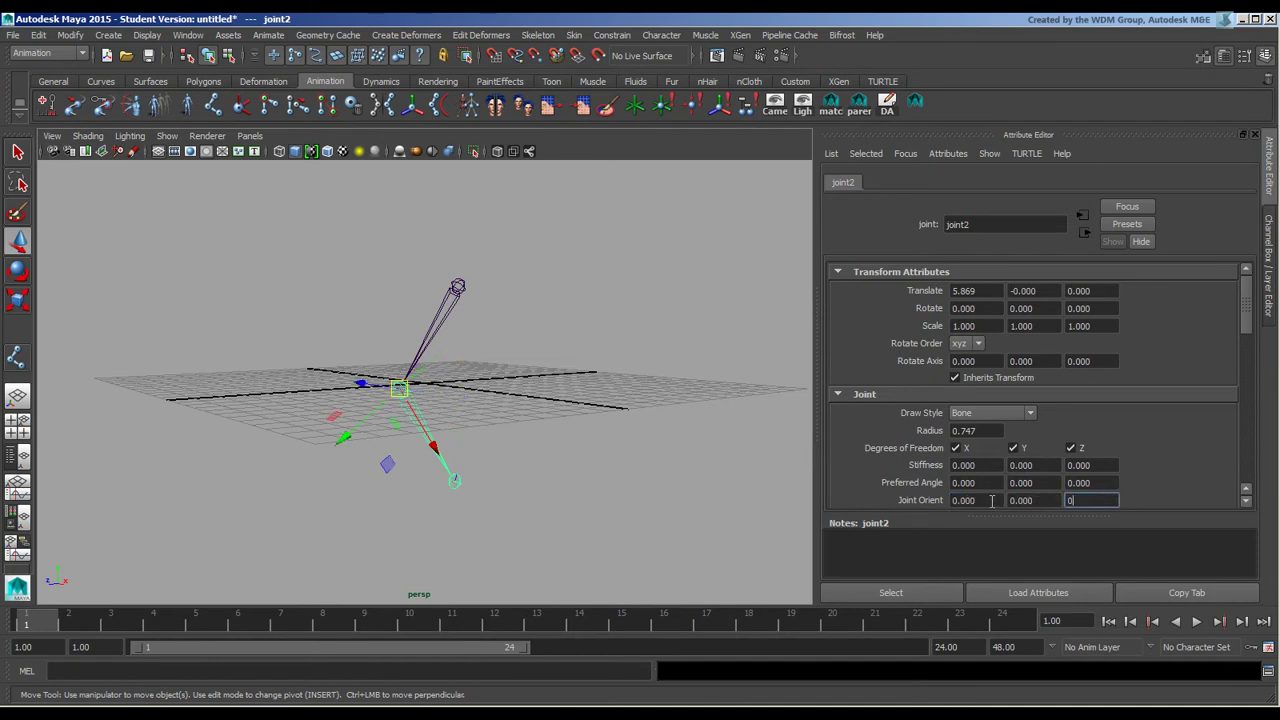
pyautogui.press('Tab')
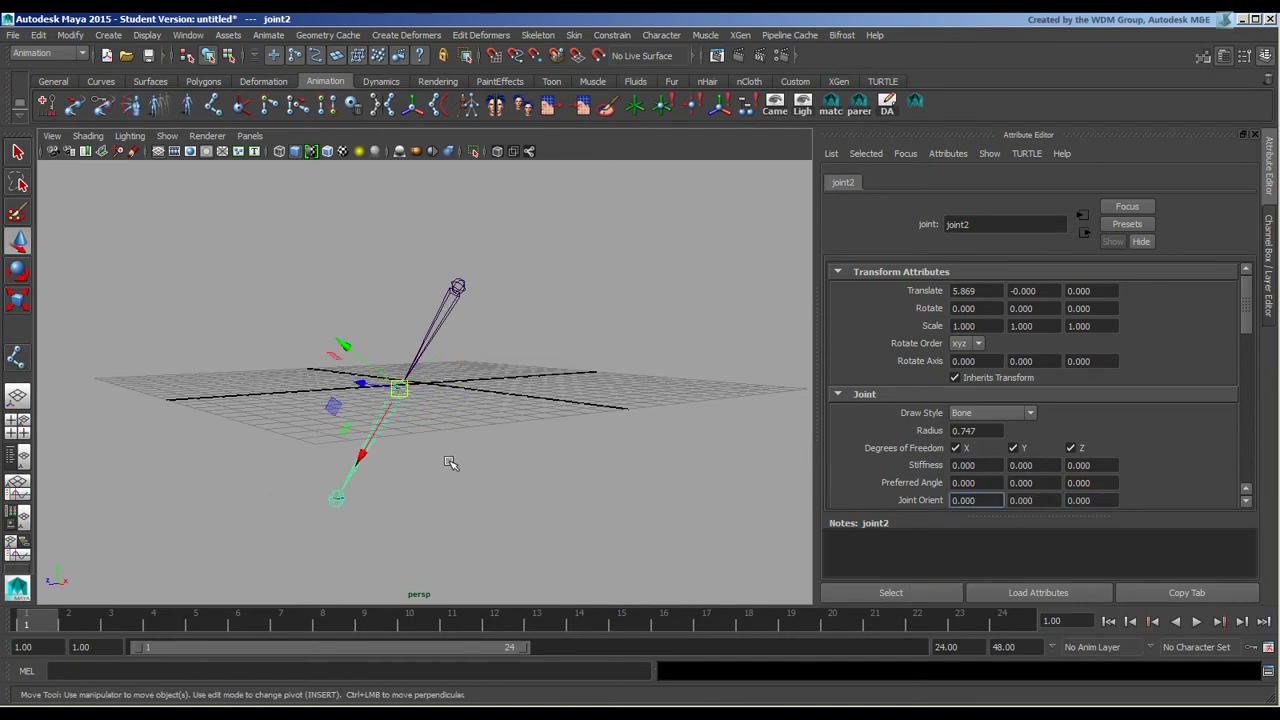
# Rotate joint2 about Z to -80.13 to bend the lower leg.
pyautogui.click(476, 425)
pyautogui.click(379, 427)
pyautogui.click(18, 270)
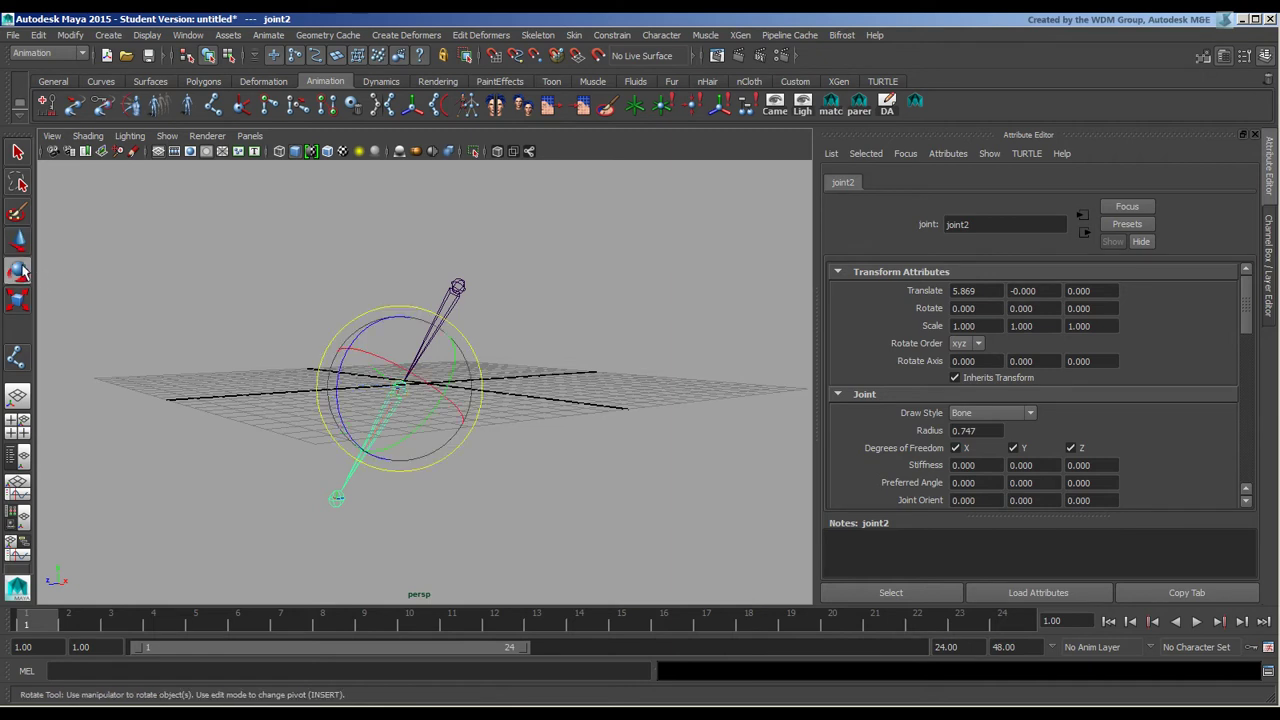
pyautogui.moveTo(372, 324); pyautogui.dragTo(370, 414)
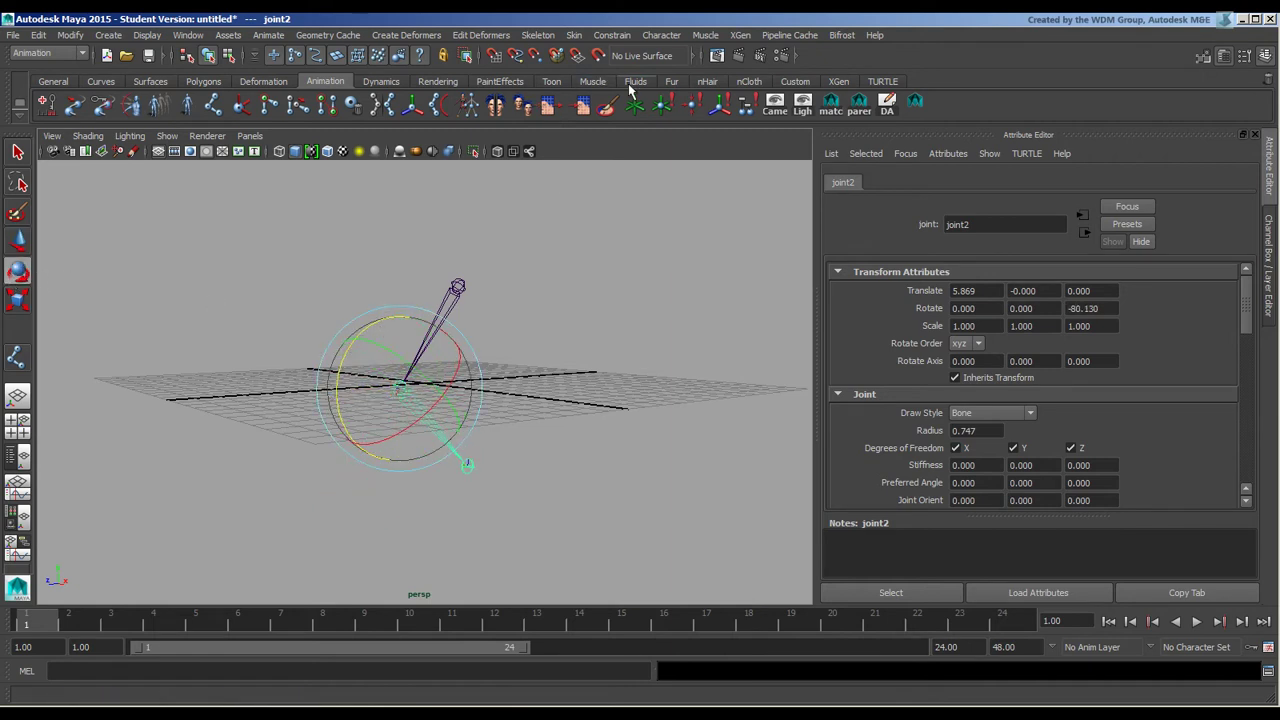
# Freeze joint2's transformations so rotate reads 0, 0, 0 and Joint Orient Z holds -80.13.
pyautogui.click(70, 34)
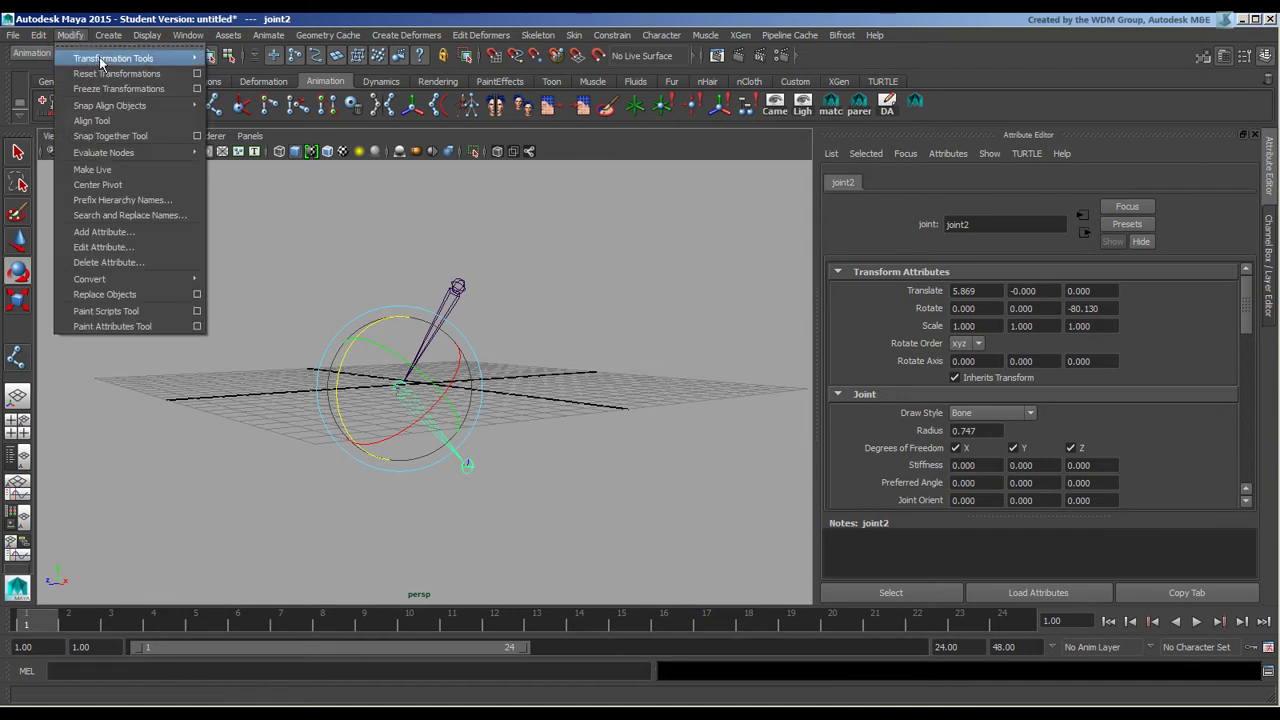
pyautogui.click(166, 90)
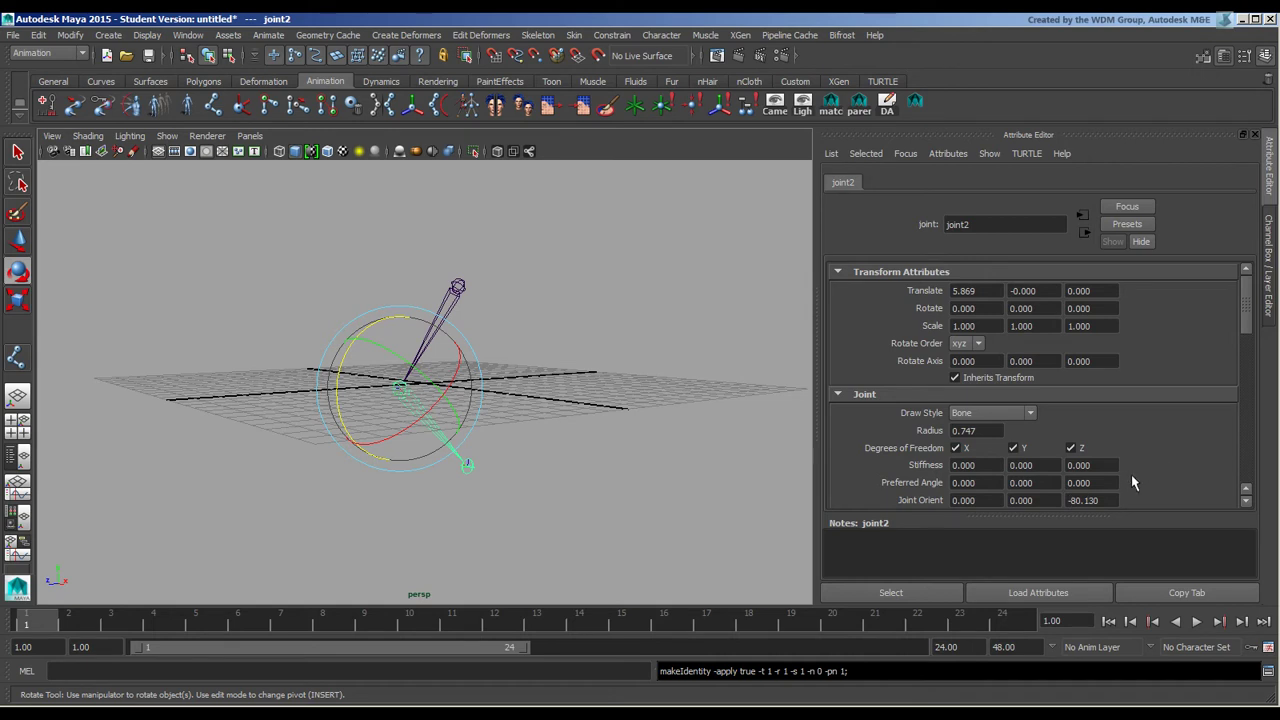
pyautogui.moveTo(1247, 330); pyautogui.dragTo(1259, 360)
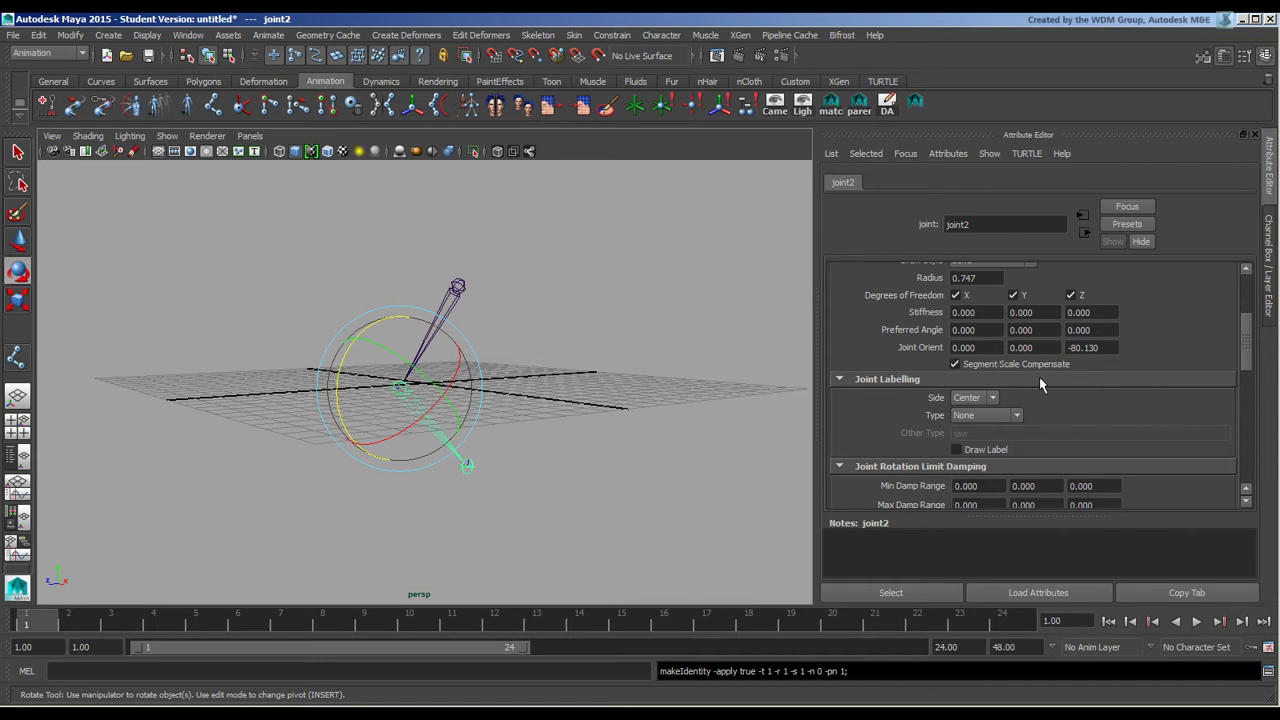
# Activate the Joint Tool and show its Tool Settings panel.
pyautogui.click(213, 104)
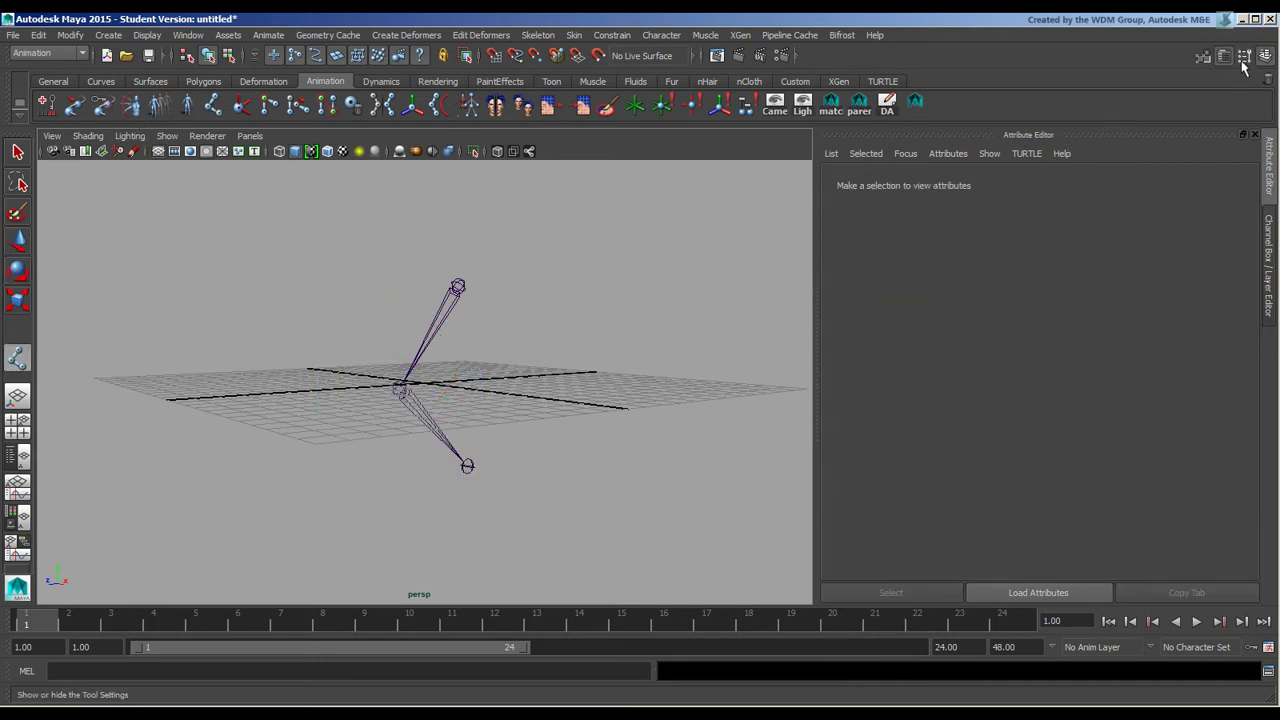
pyautogui.click(1245, 56)
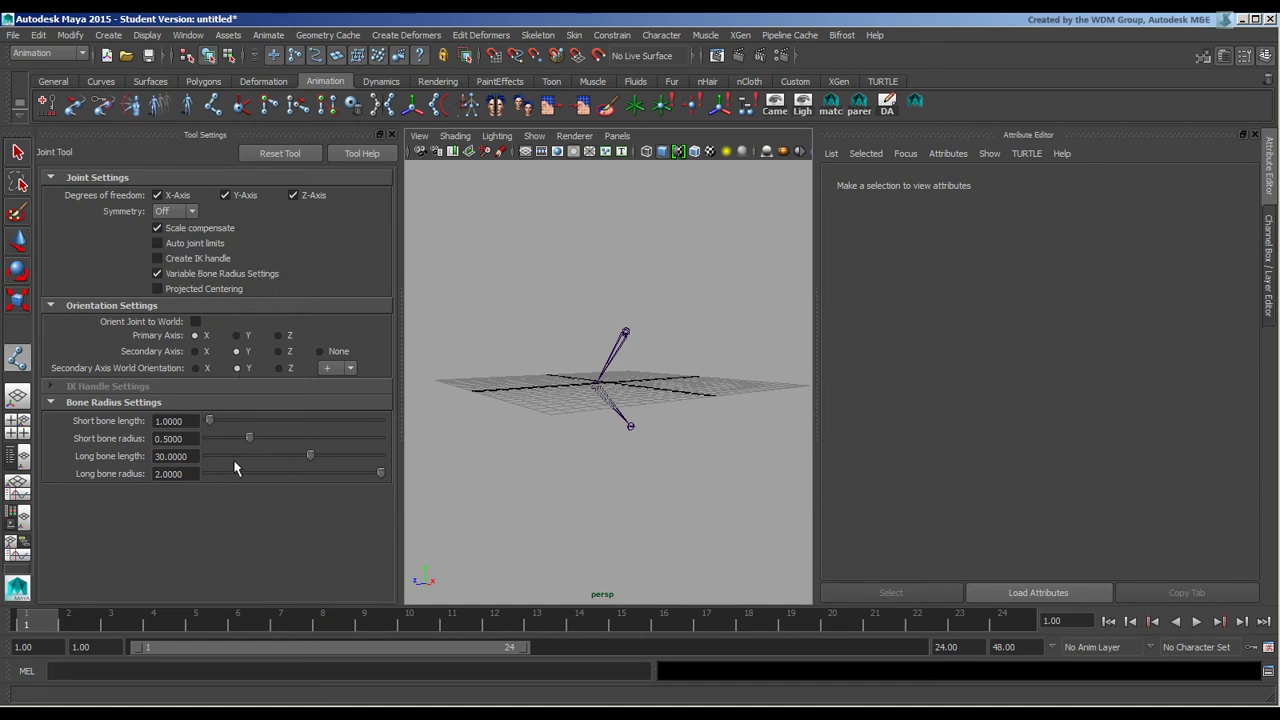
# Reset joint2's Joint Orient Z to 0.
pyautogui.press('w')
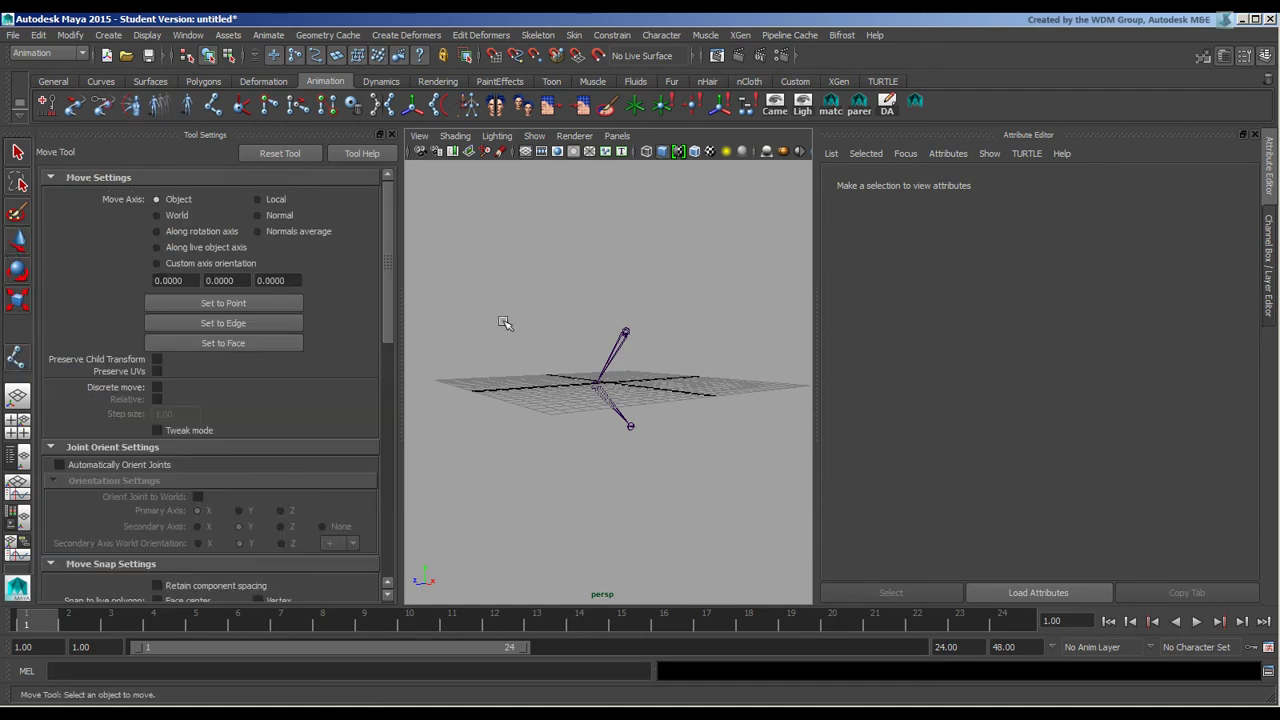
pyautogui.click(619, 407)
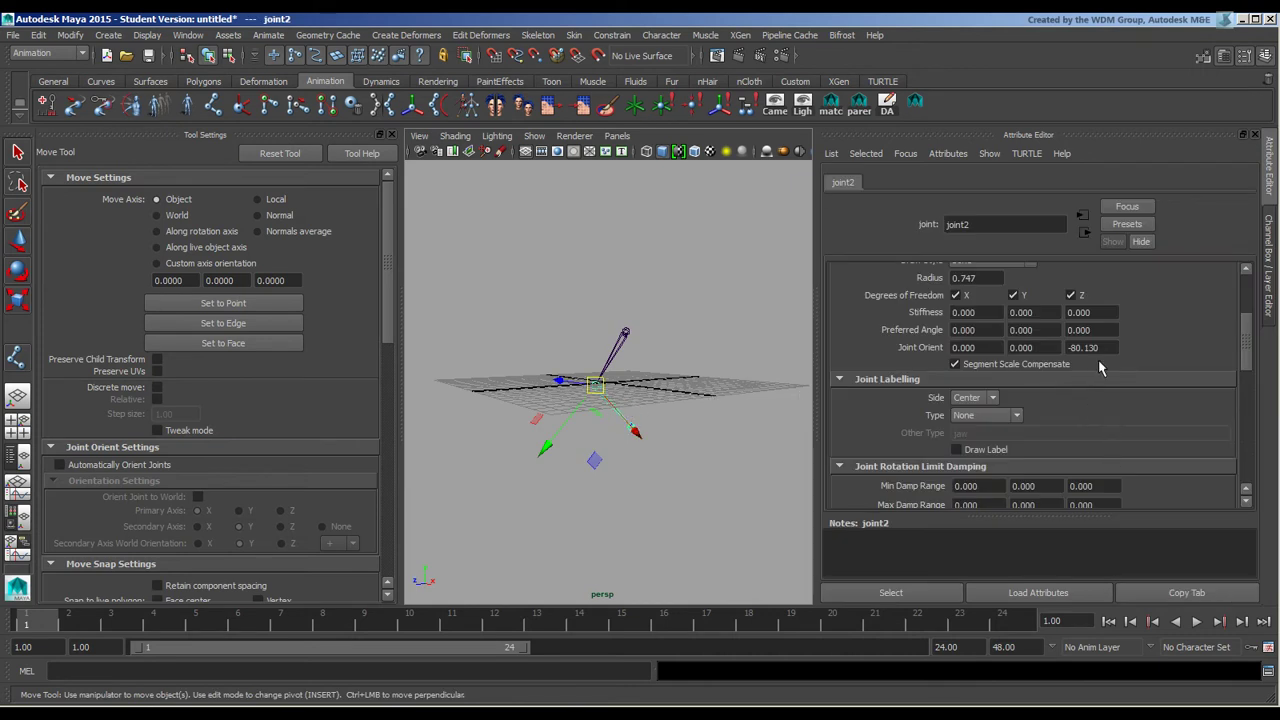
pyautogui.moveTo(1100, 350); pyautogui.dragTo(1001, 352)
pyautogui.write('0')
pyautogui.press('Return')
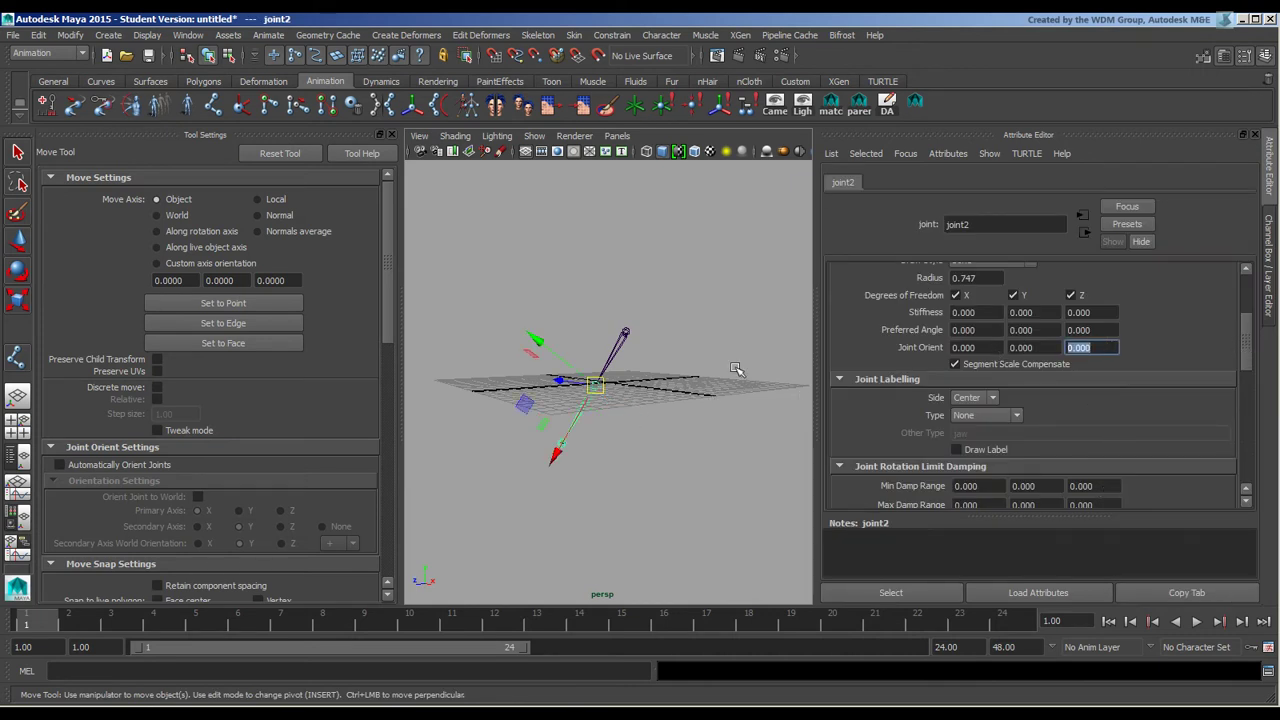
# Scale the chain from joint1 along X to about 0.35.
pyautogui.keyDown('alt'); pyautogui.moveTo(634, 363); pyautogui.dragTo(600, 368); pyautogui.keyUp('alt')
pyautogui.keyDown('alt'); pyautogui.moveTo(600, 368); pyautogui.dragTo(742, 386, button='right'); pyautogui.keyUp('alt')
pyautogui.click(680, 244)
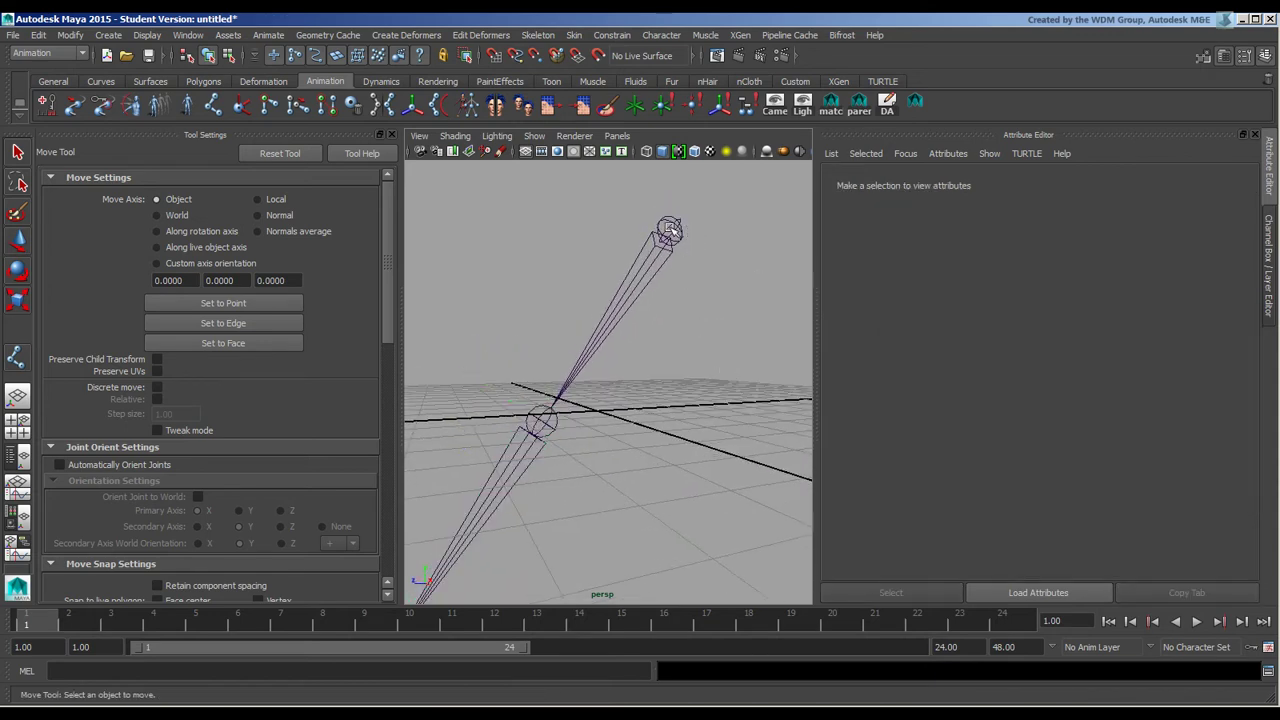
pyautogui.click(670, 229)
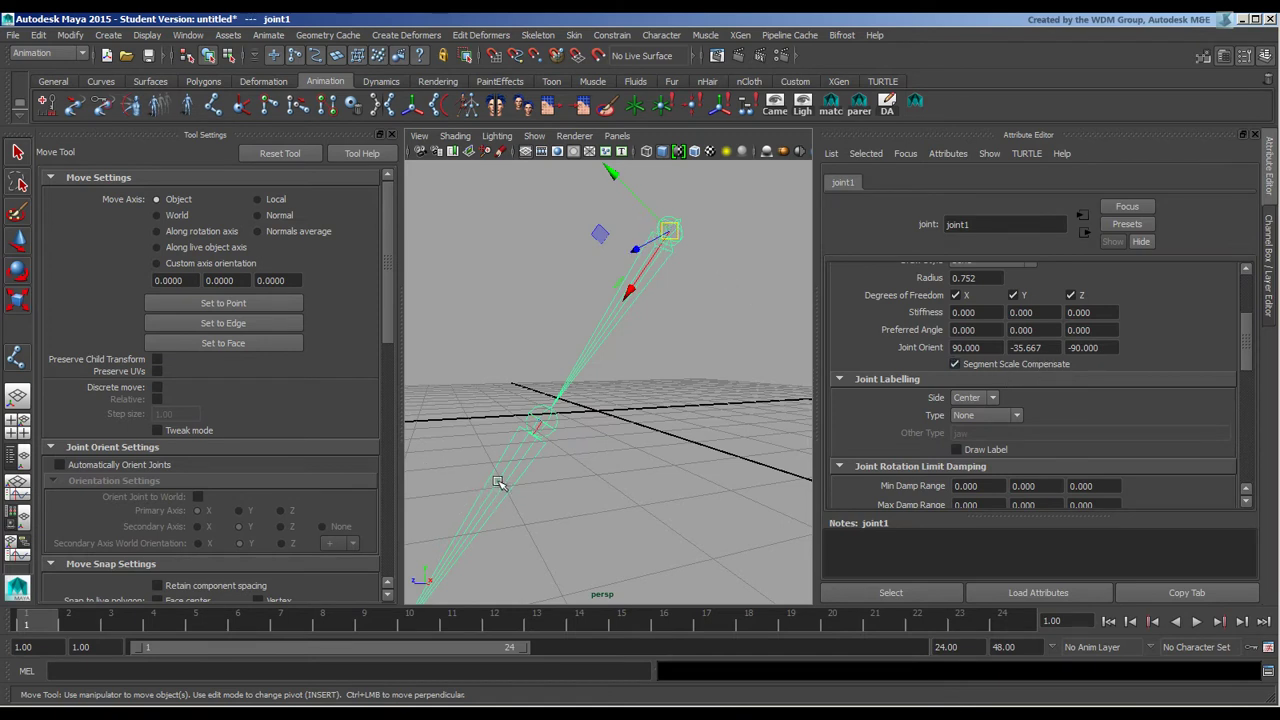
pyautogui.press('Down')
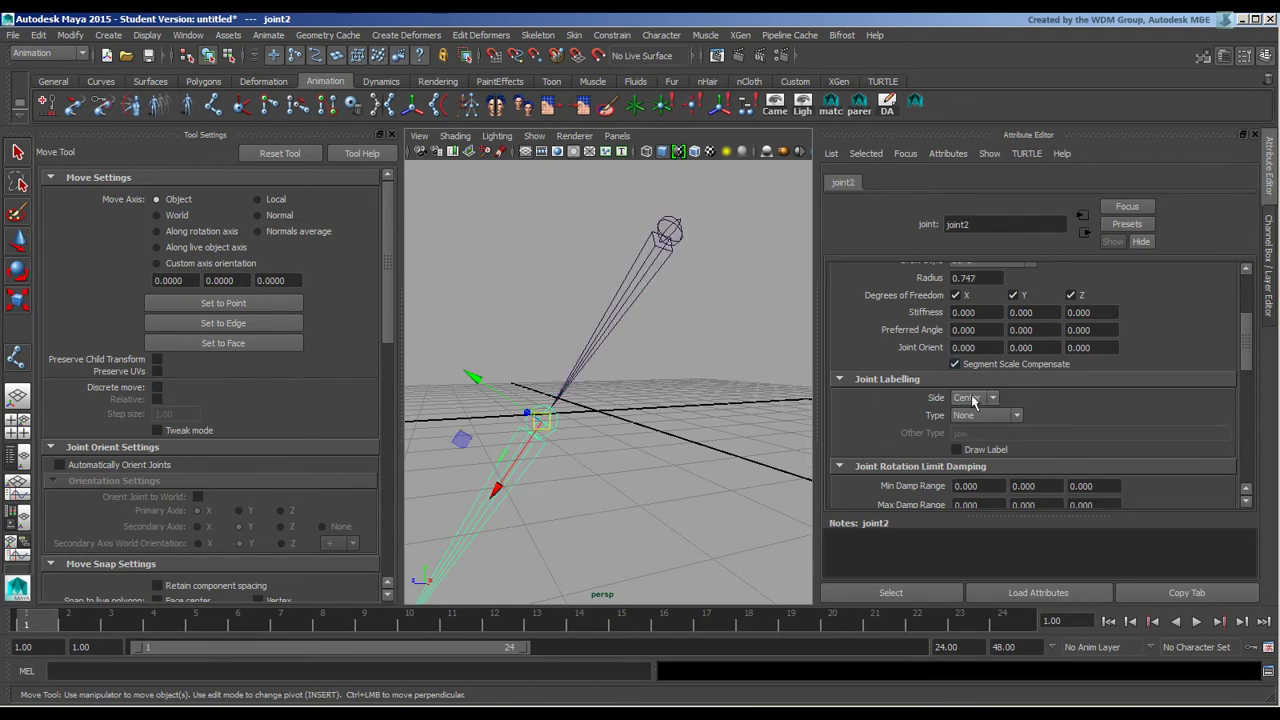
pyautogui.click(653, 268)
pyautogui.press('r')
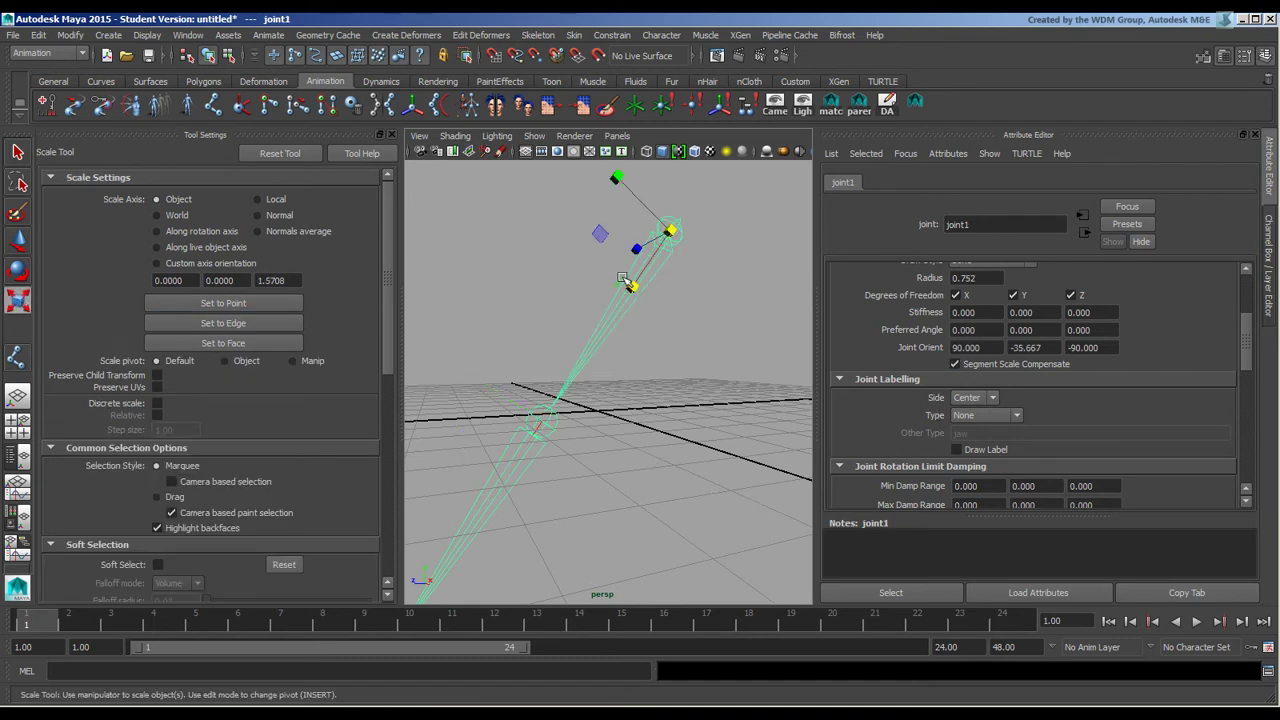
pyautogui.moveTo(629, 286)
pyautogui.mouseDown()
pyautogui.moveTo(670, 250)
pyautogui.moveTo(626, 291)
pyautogui.moveTo(654, 251)
pyautogui.moveTo(632, 288)
pyautogui.mouseUp()
# Turn off Segment Scale Compensate on joint1 and turn it on for joint2.
pyautogui.click(996, 365)
pyautogui.click(608, 333)
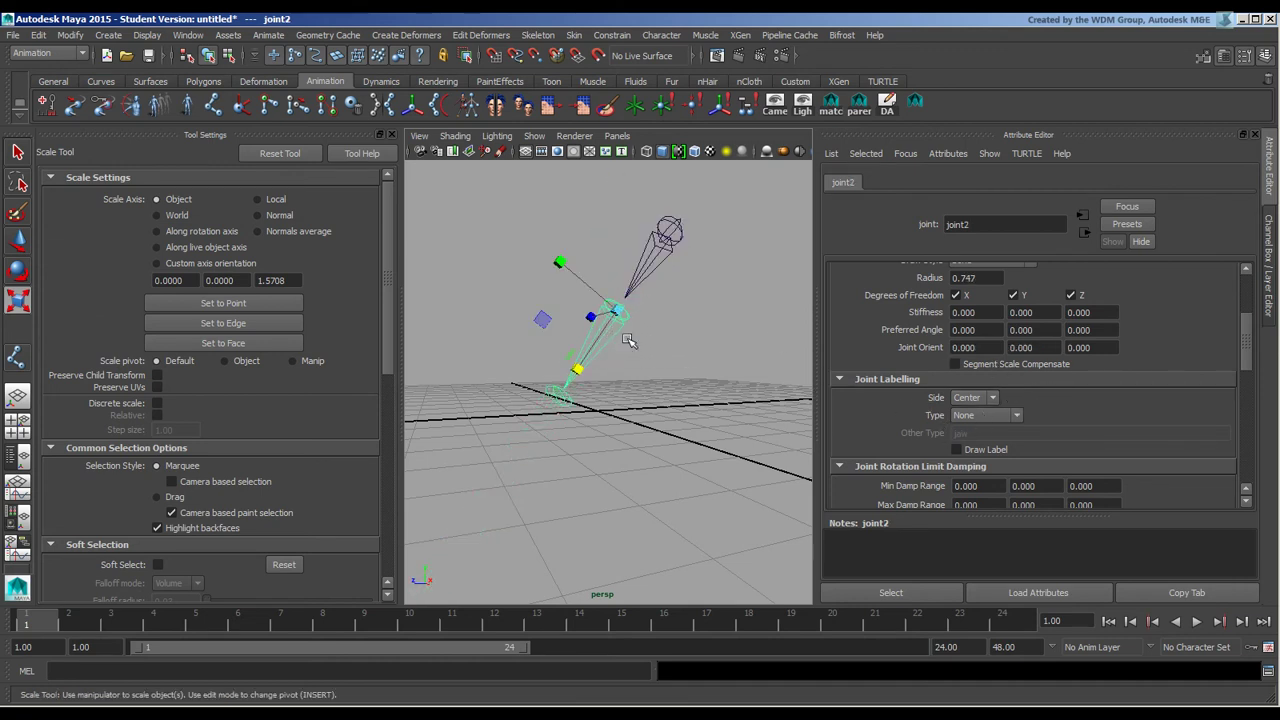
pyautogui.click(986, 366)
# Delete the entire leg joint chain, leaving the empty grid.
pyautogui.keyDown('alt'); pyautogui.moveTo(720, 341); pyautogui.dragTo(470, 429); pyautogui.keyUp('alt')
pyautogui.hotkey('ctrl', 'z')
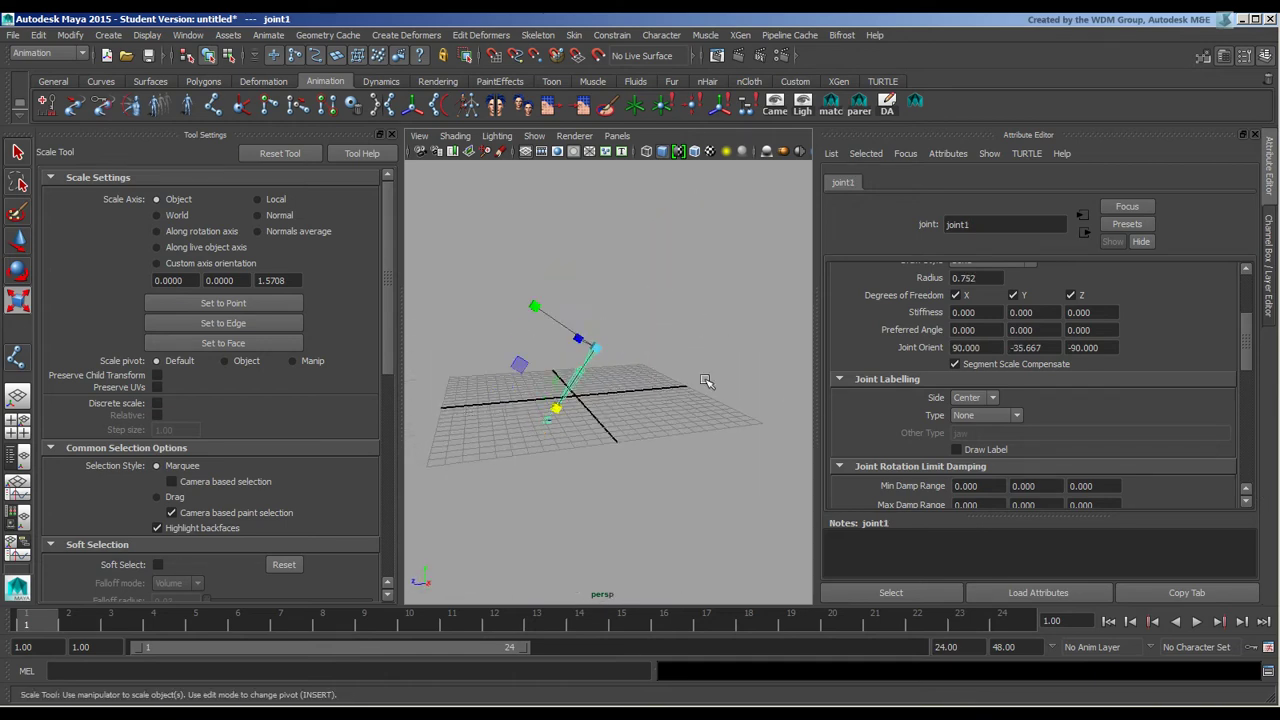
pyautogui.hotkey('ctrl', 'z')
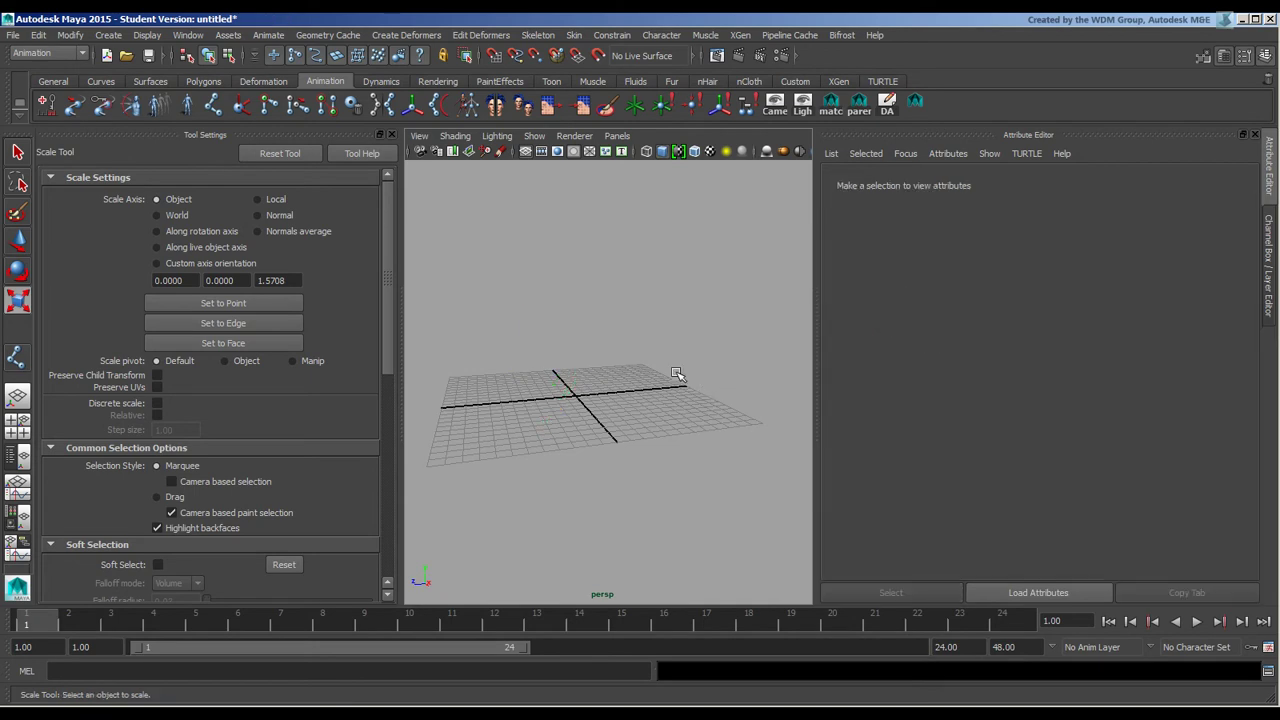
# Maximise the side view, show the Channel Box, and close Tool Settings.
pyautogui.click(17, 428)
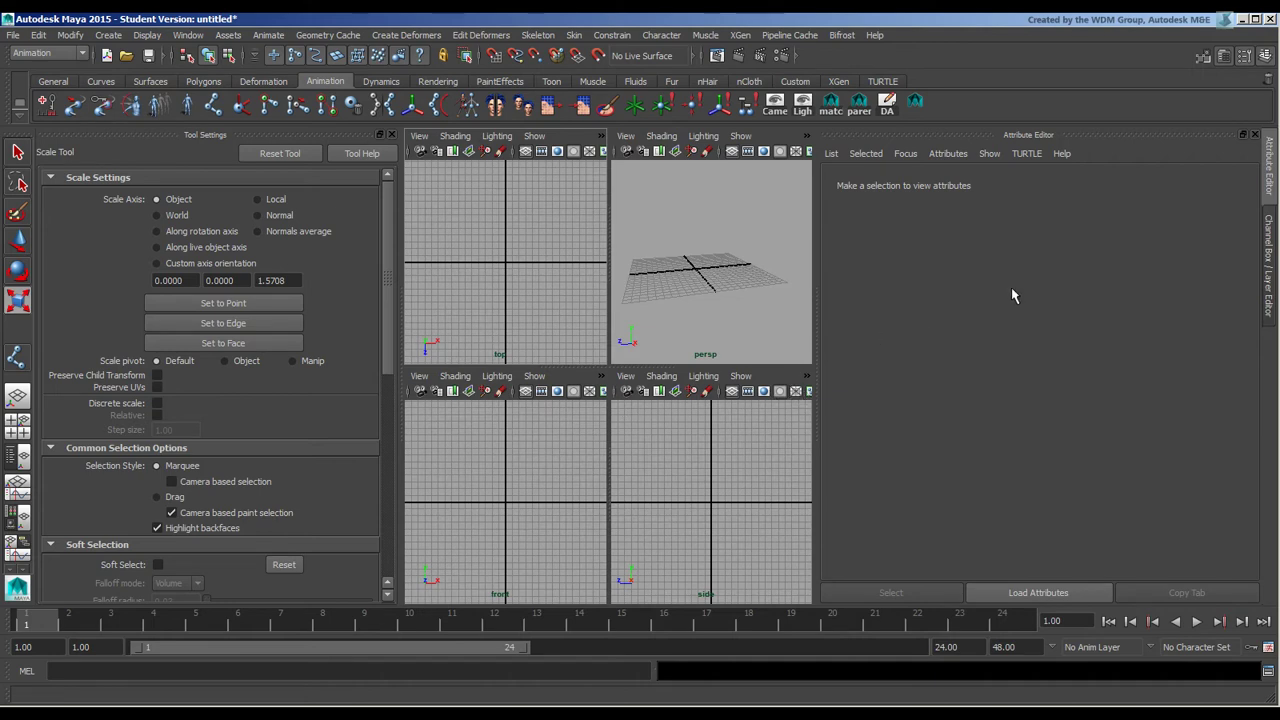
pyautogui.press('space')
pyautogui.click(1270, 255)
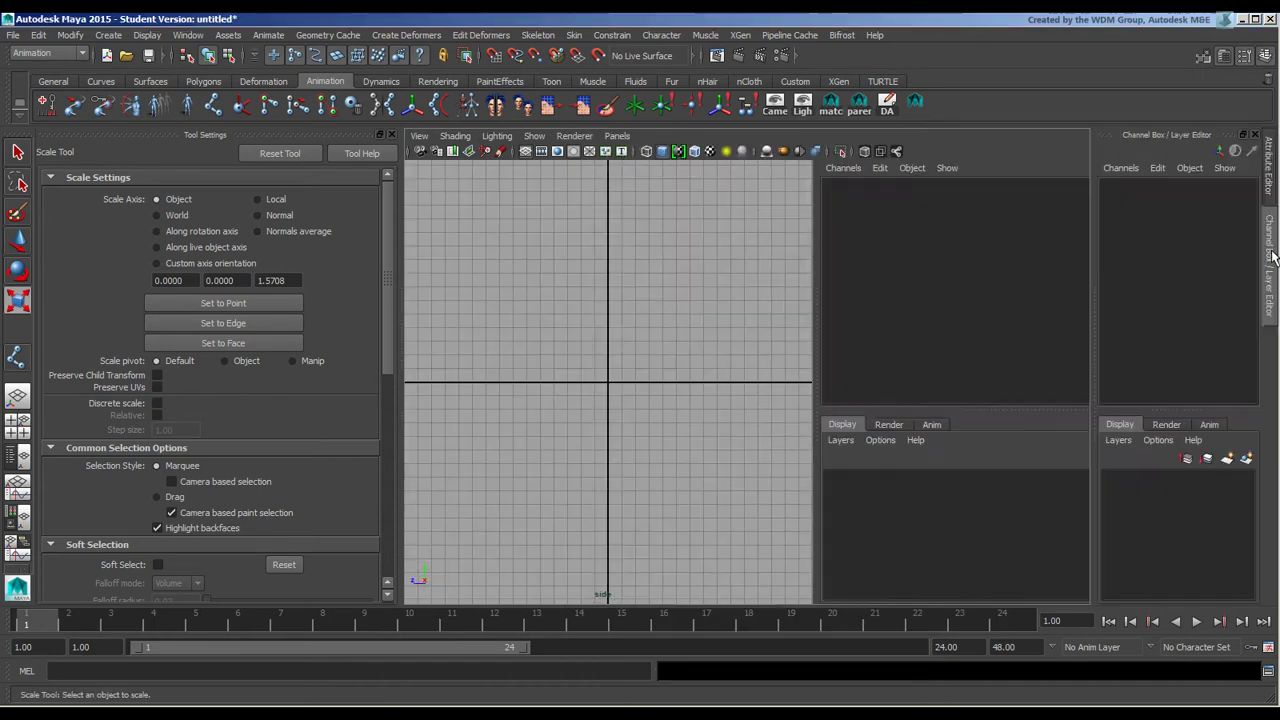
pyautogui.click(391, 134)
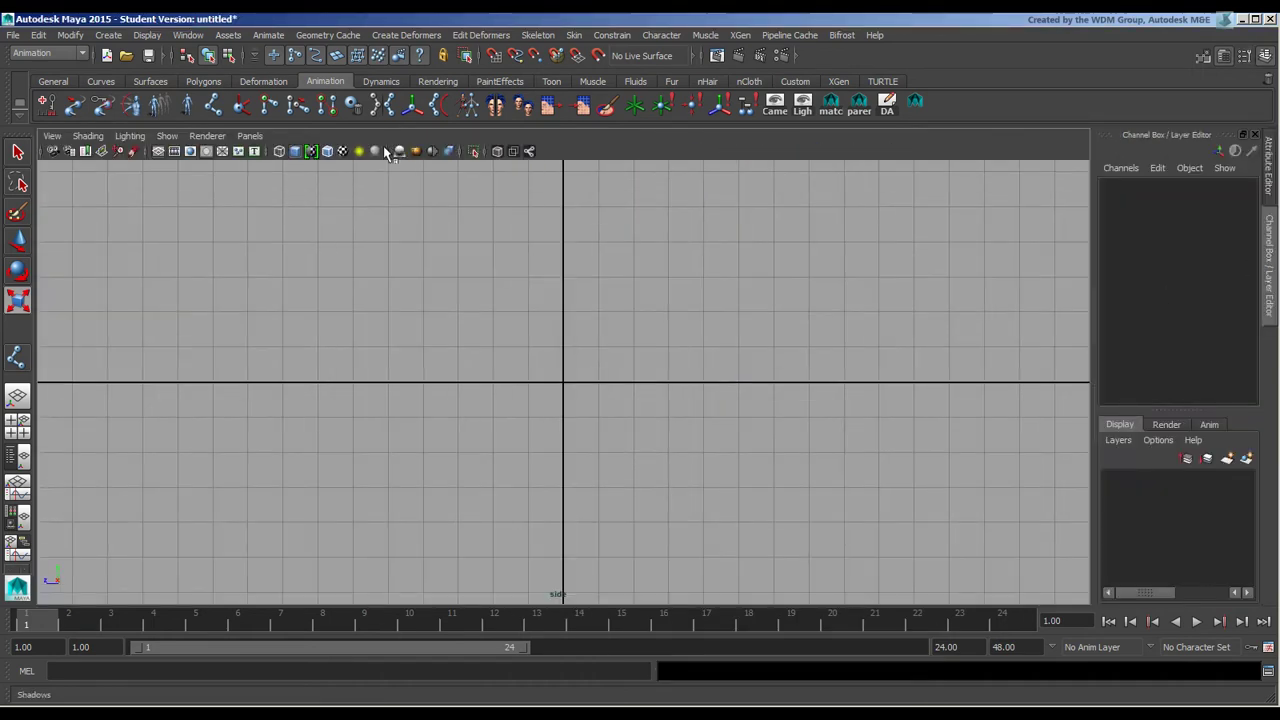
# Draw a seven-joint leg chain in the side view, from hip upward in a curve.
pyautogui.click(17, 357)
pyautogui.click(711, 490)
pyautogui.click(565, 455)
pyautogui.click(488, 360)
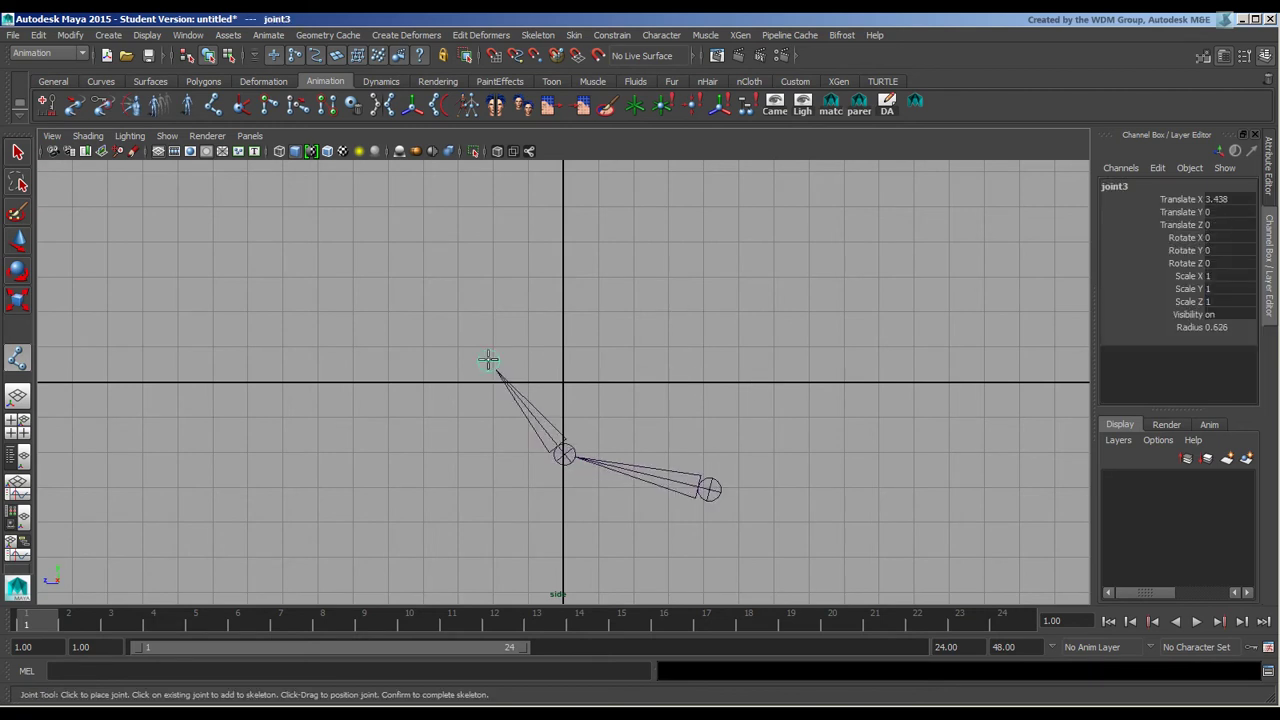
pyautogui.click(483, 320)
pyautogui.click(530, 247)
pyautogui.click(608, 206)
pyautogui.click(710, 188)
# Switch to the Move tool and select joint3 as the future root.
pyautogui.doubleClick(17, 240)
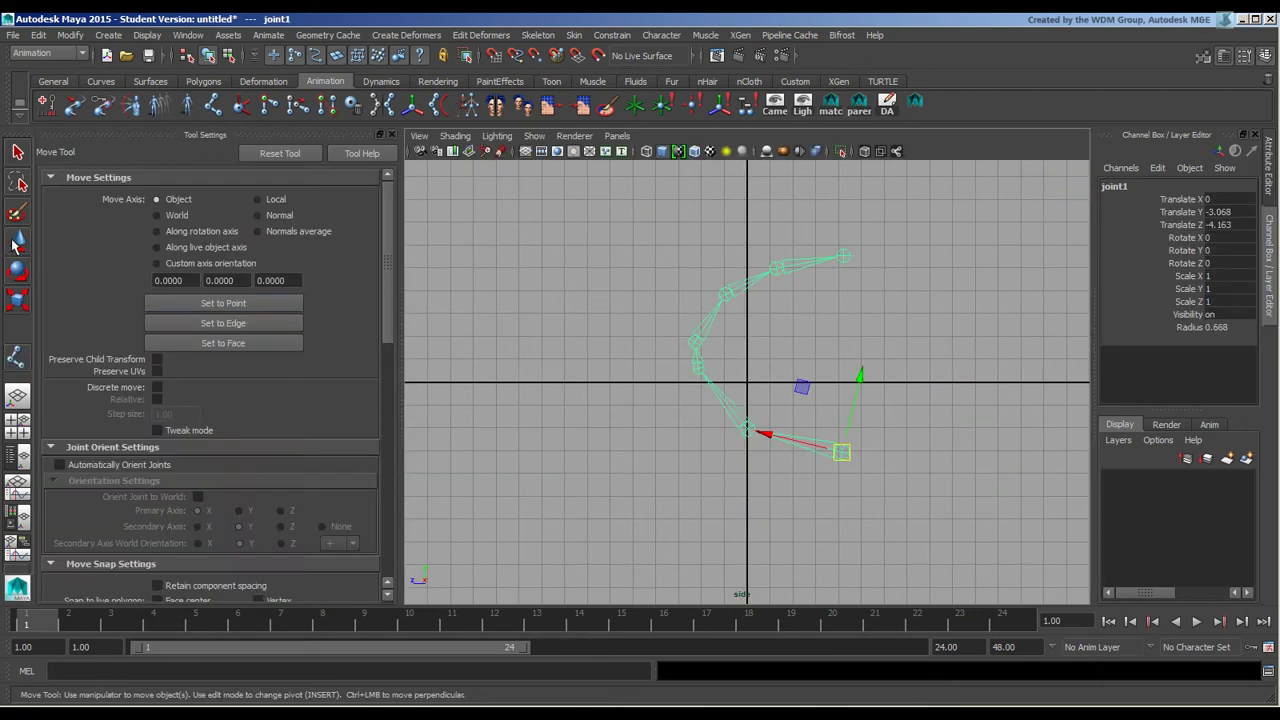
pyautogui.click(391, 134)
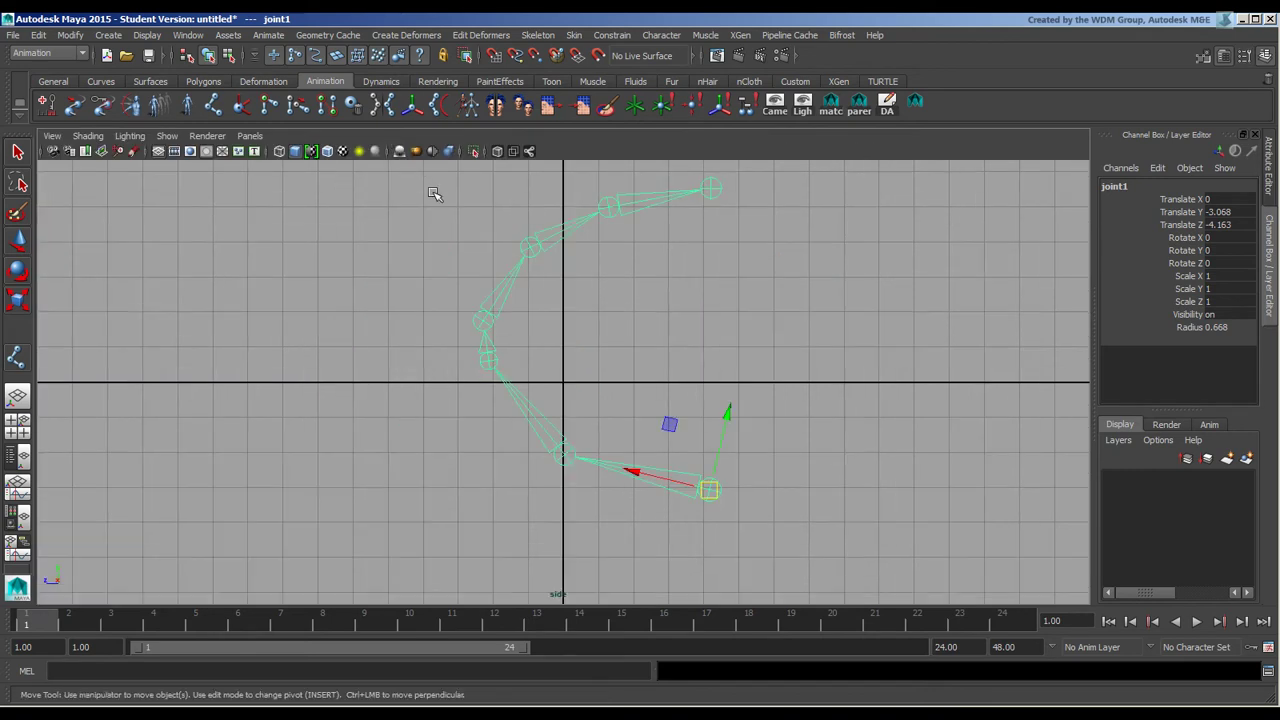
pyautogui.click(605, 354)
pyautogui.click(489, 356)
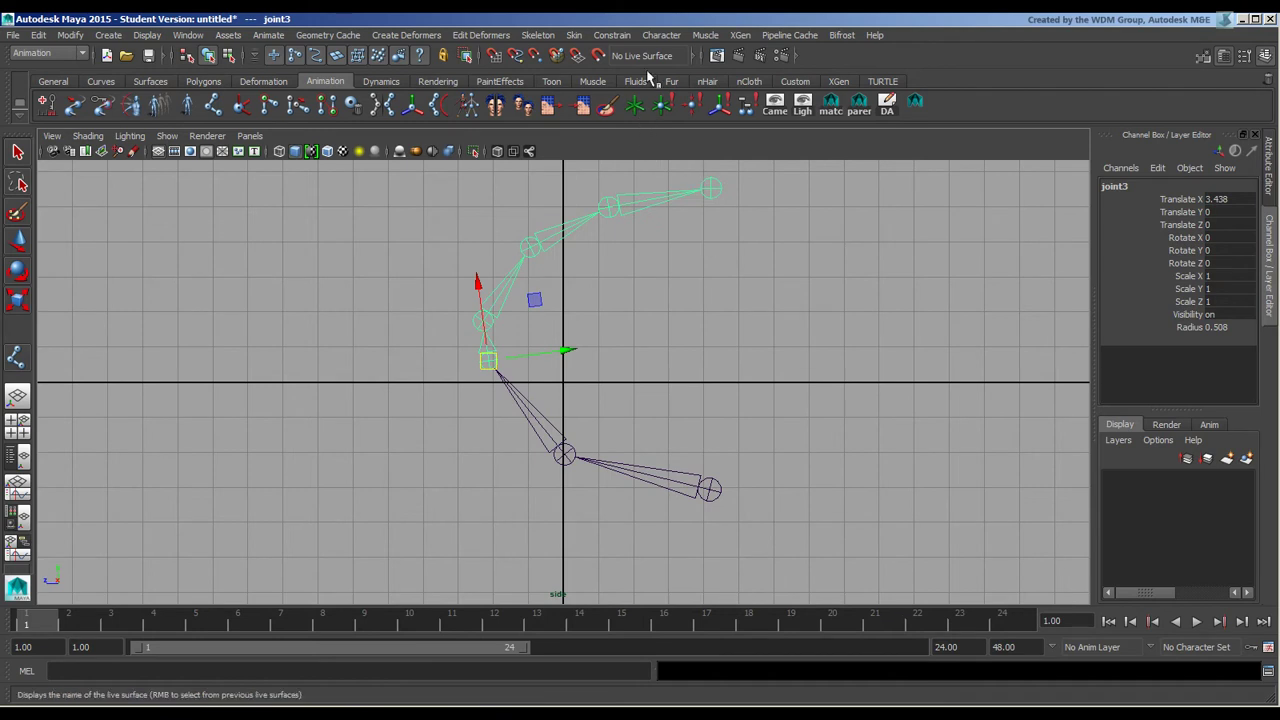
# Reroot the skeleton at joint3, then move joint4 to reshape the upper leg.
pyautogui.click(539, 40)
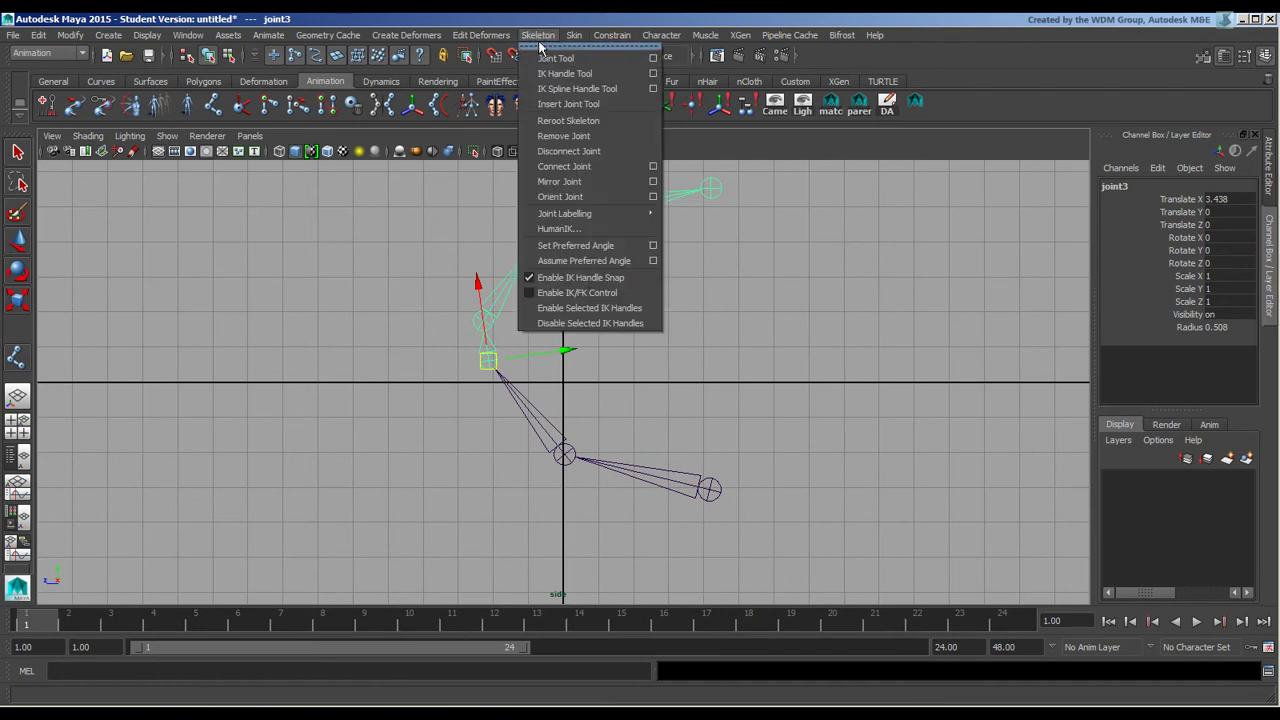
pyautogui.click(618, 124)
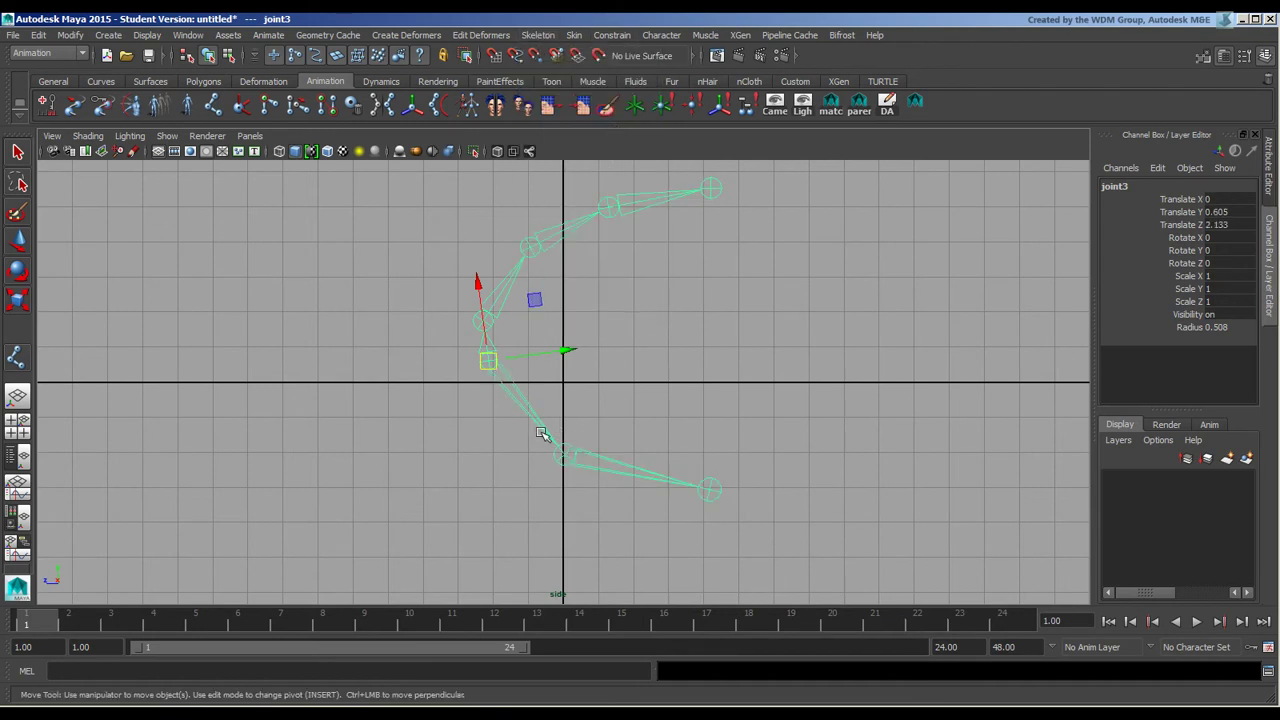
pyautogui.click(528, 308)
pyautogui.click(489, 313)
pyautogui.moveTo(523, 257); pyautogui.dragTo(545, 228)
# Unparent joint4 with Shift+P, detaching the upper chain from the lower leg.
pyautogui.click(641, 316)
pyautogui.click(488, 361)
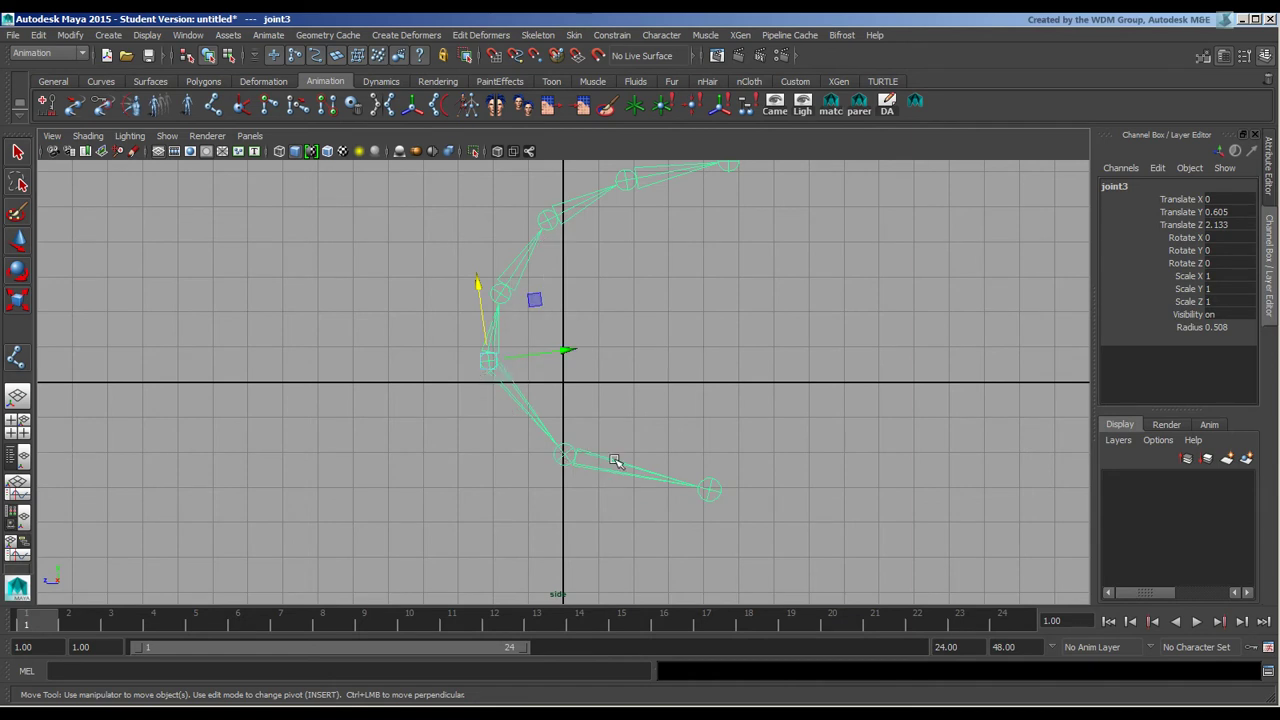
pyautogui.click(631, 369)
pyautogui.click(490, 359)
pyautogui.click(618, 350)
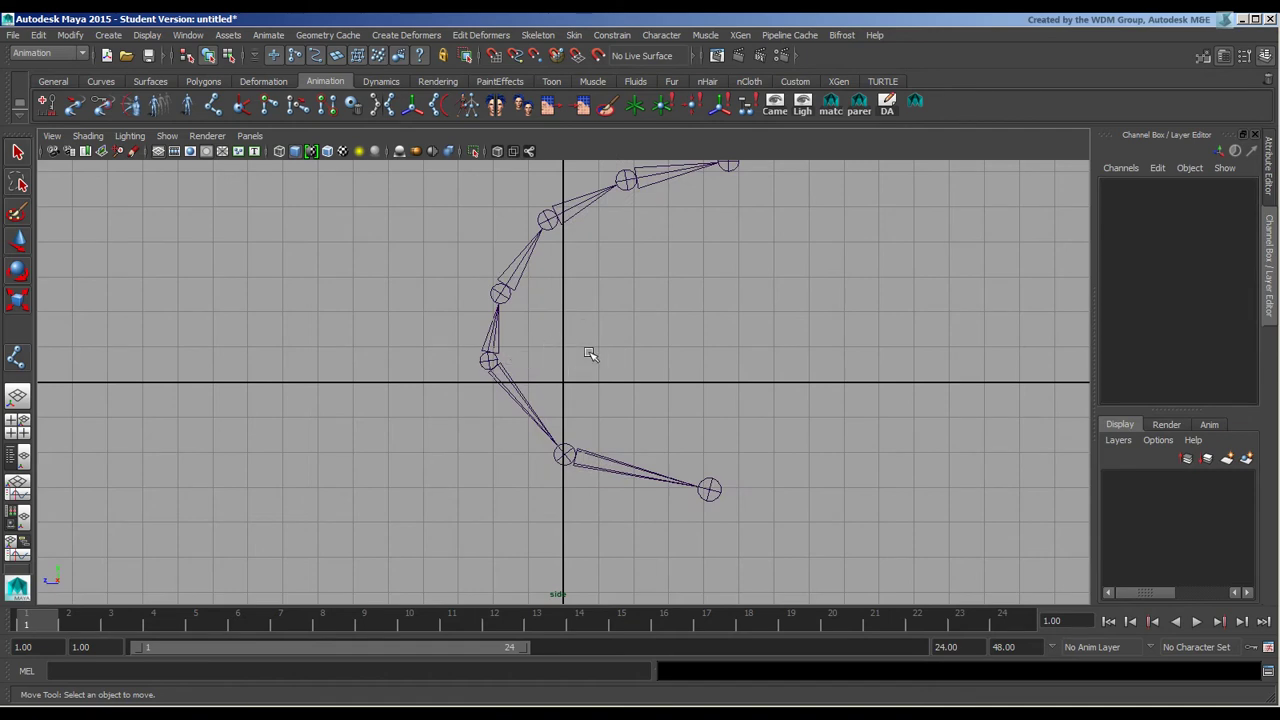
pyautogui.keyDown('alt'); pyautogui.moveTo(586, 354); pyautogui.dragTo(475, 414, button='middle'); pyautogui.keyUp('alt')
pyautogui.keyDown('alt'); pyautogui.moveTo(475, 414); pyautogui.dragTo(760, 414, button='right'); pyautogui.keyUp('alt')
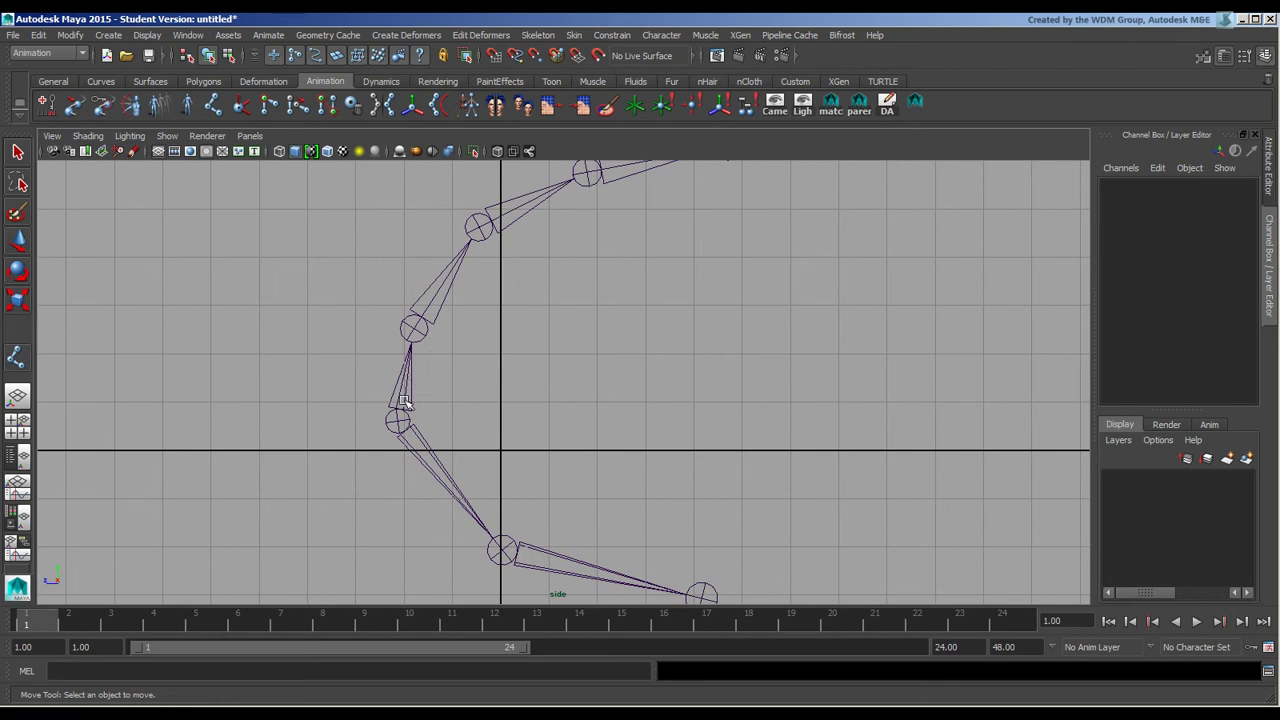
pyautogui.click(418, 334)
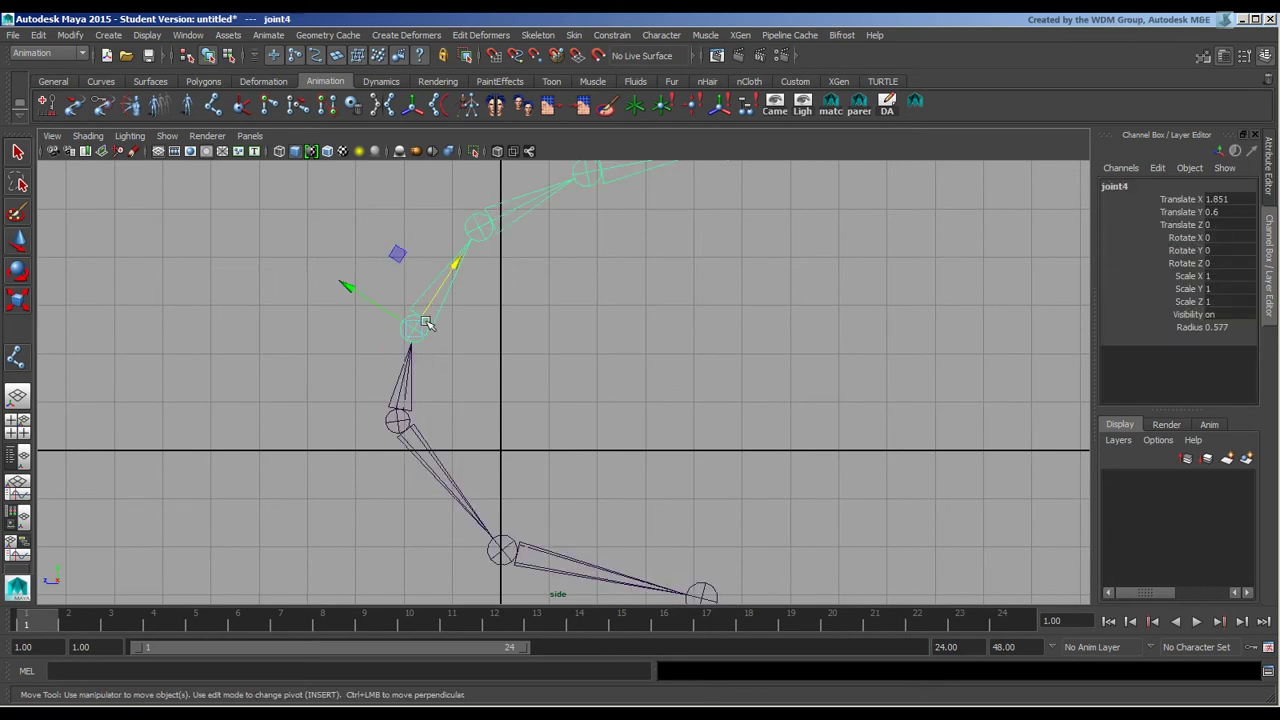
pyautogui.hotkey('shift', 'p')
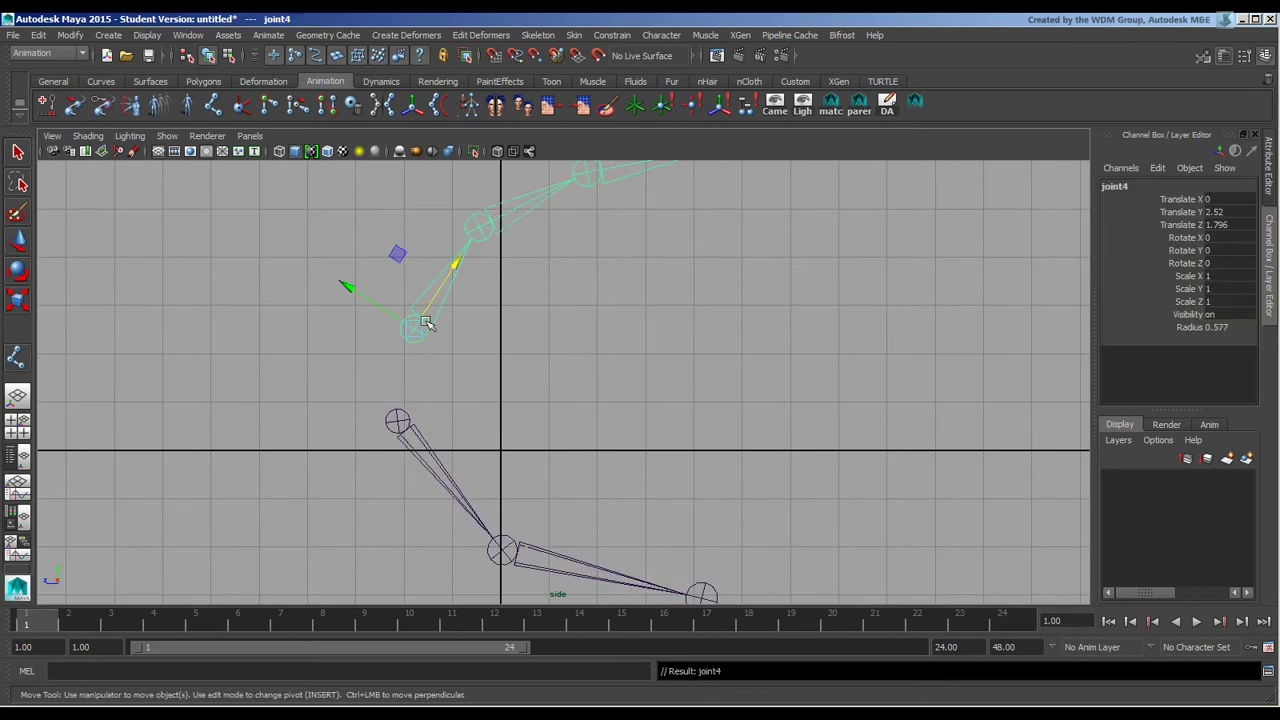
pyautogui.click(470, 379)
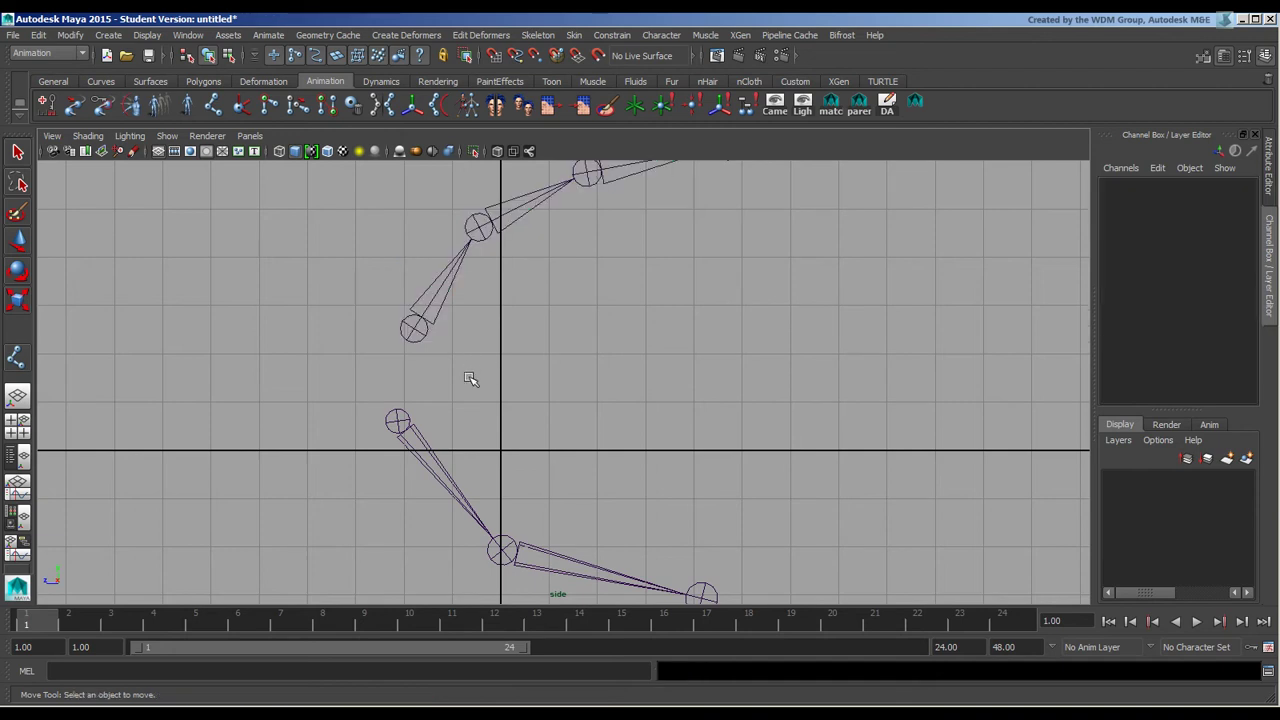
# Parent joint4 under joint3 with P, reconnecting the upper chain to the lower leg.
pyautogui.click(397, 421)
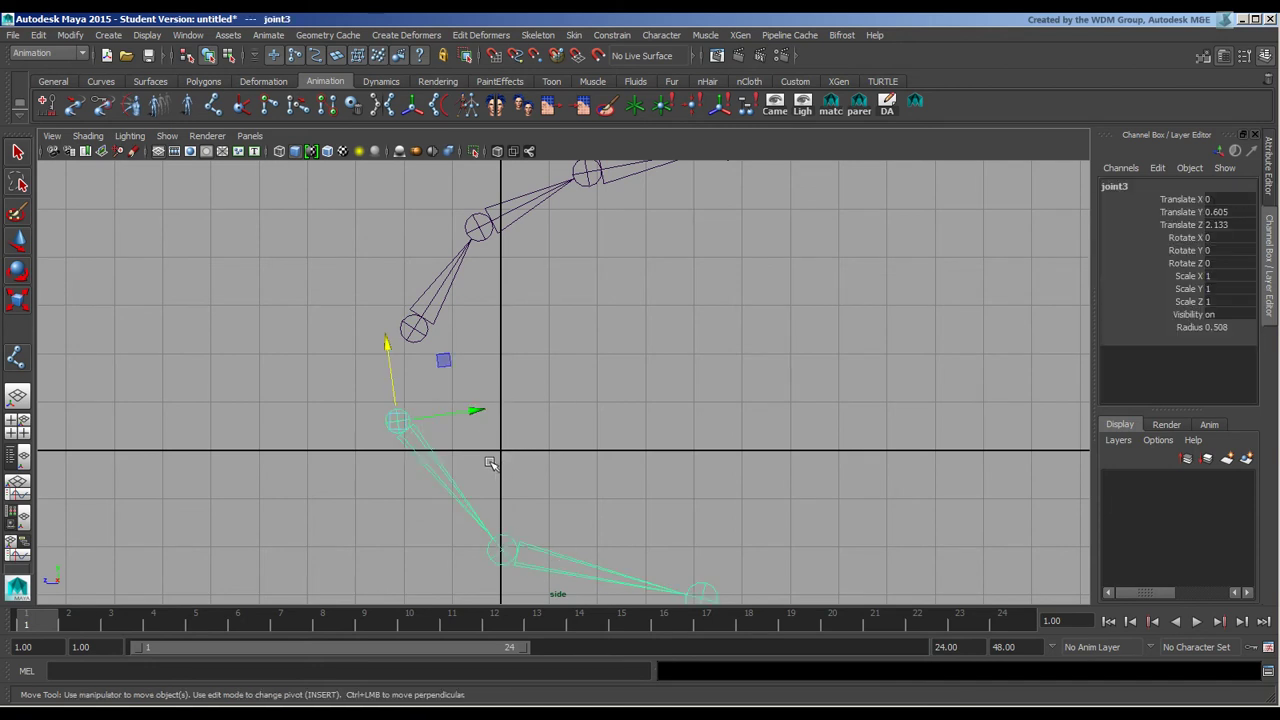
pyautogui.click(416, 334)
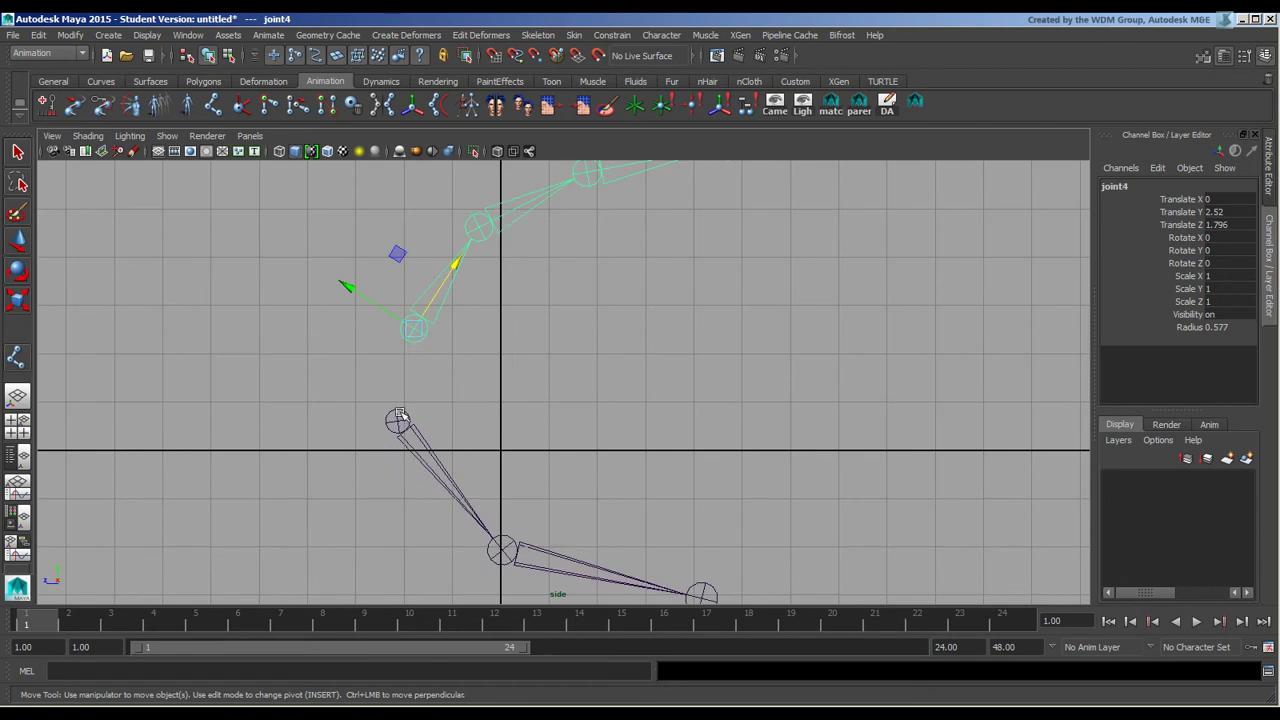
pyautogui.click(398, 416)
pyautogui.press('p')
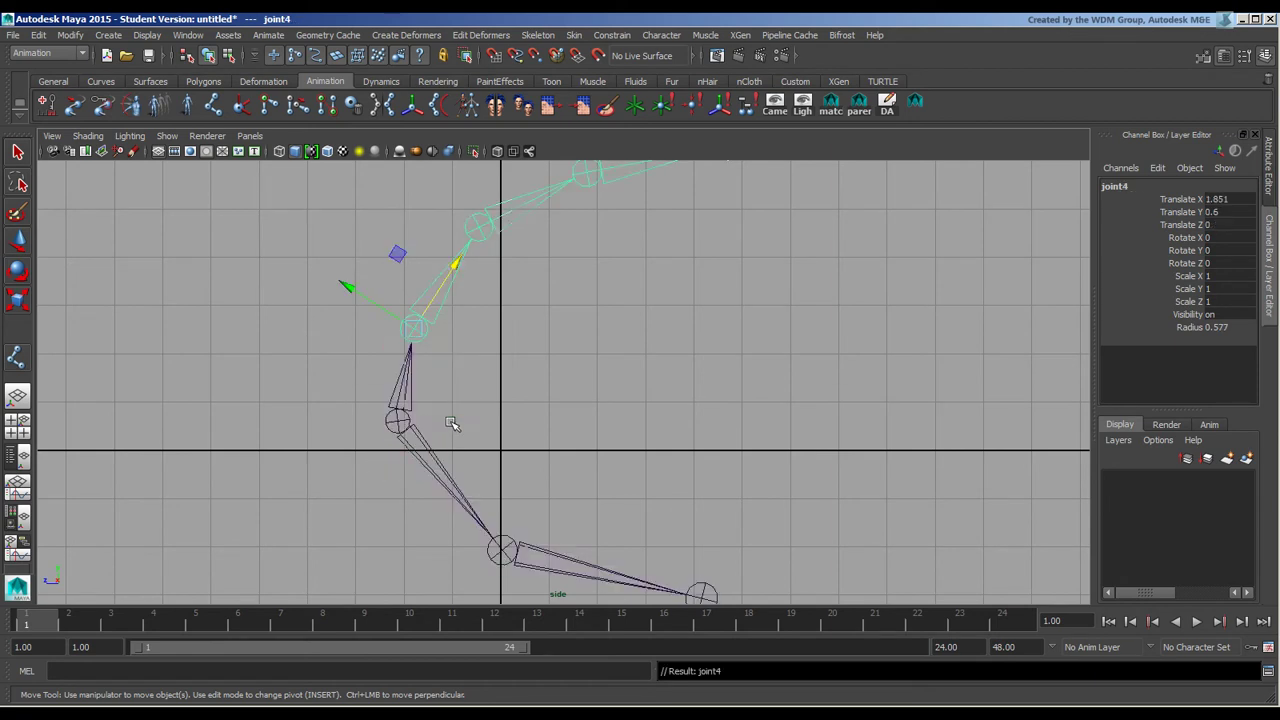
pyautogui.click(531, 409)
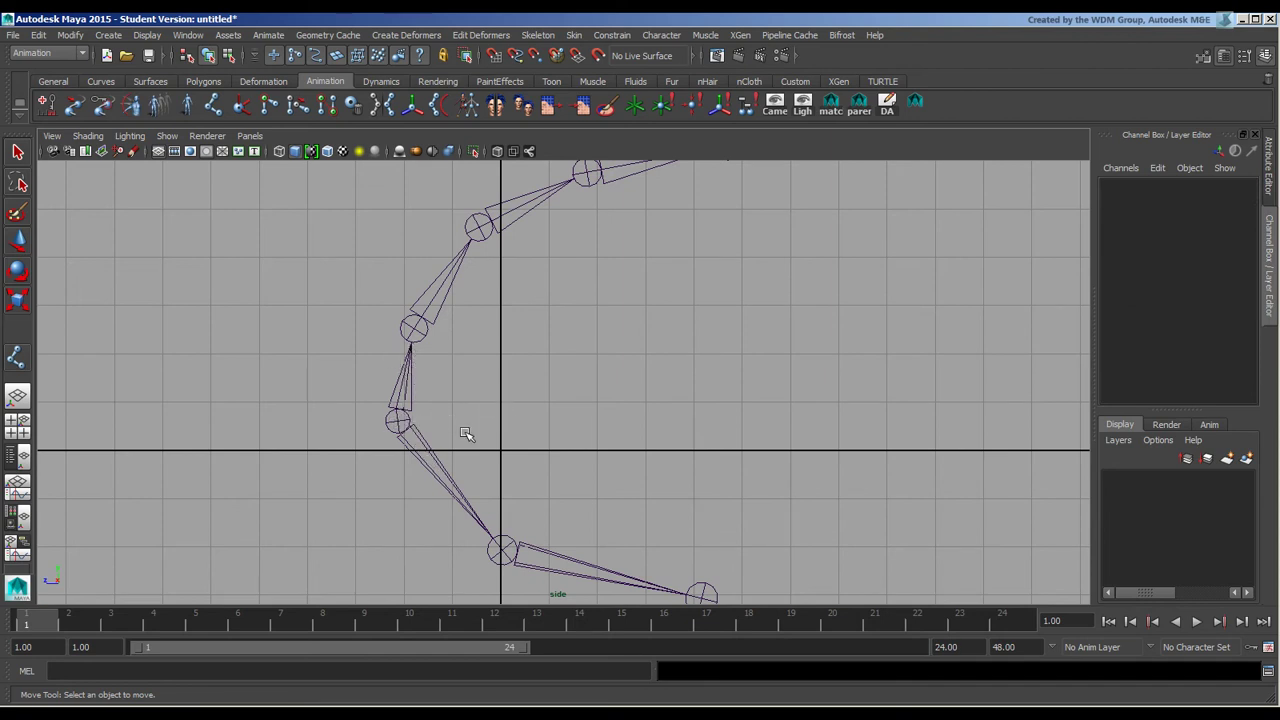
pyautogui.moveTo(466, 433)
pyautogui.keyDown('alt'); pyautogui.mouseDown(button='middle')
pyautogui.moveTo(480, 425)
pyautogui.moveTo(451, 434)
pyautogui.moveTo(510, 430)
pyautogui.moveTo(466, 410)
pyautogui.mouseUp(button='middle'); pyautogui.keyUp('alt')
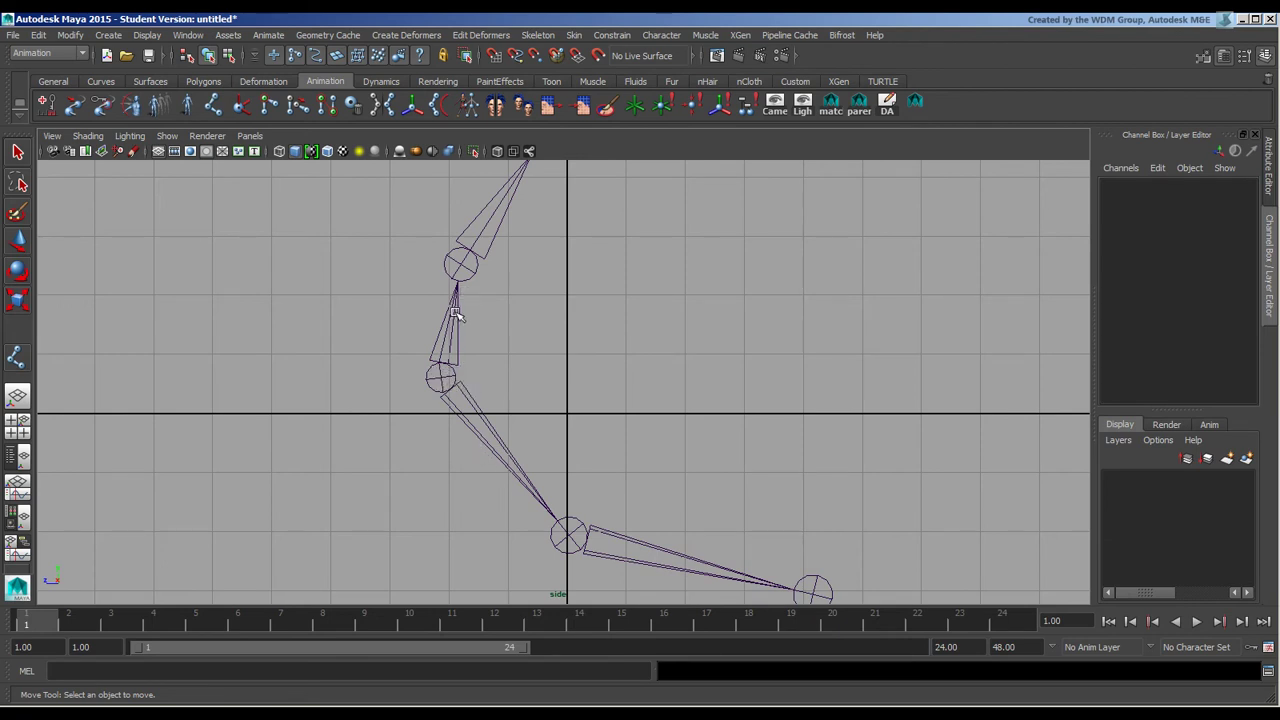
# Rotate joint3 slightly about Z as a test, then select joint4 of the upper chain.
pyautogui.click(442, 382)
pyautogui.click(17, 270)
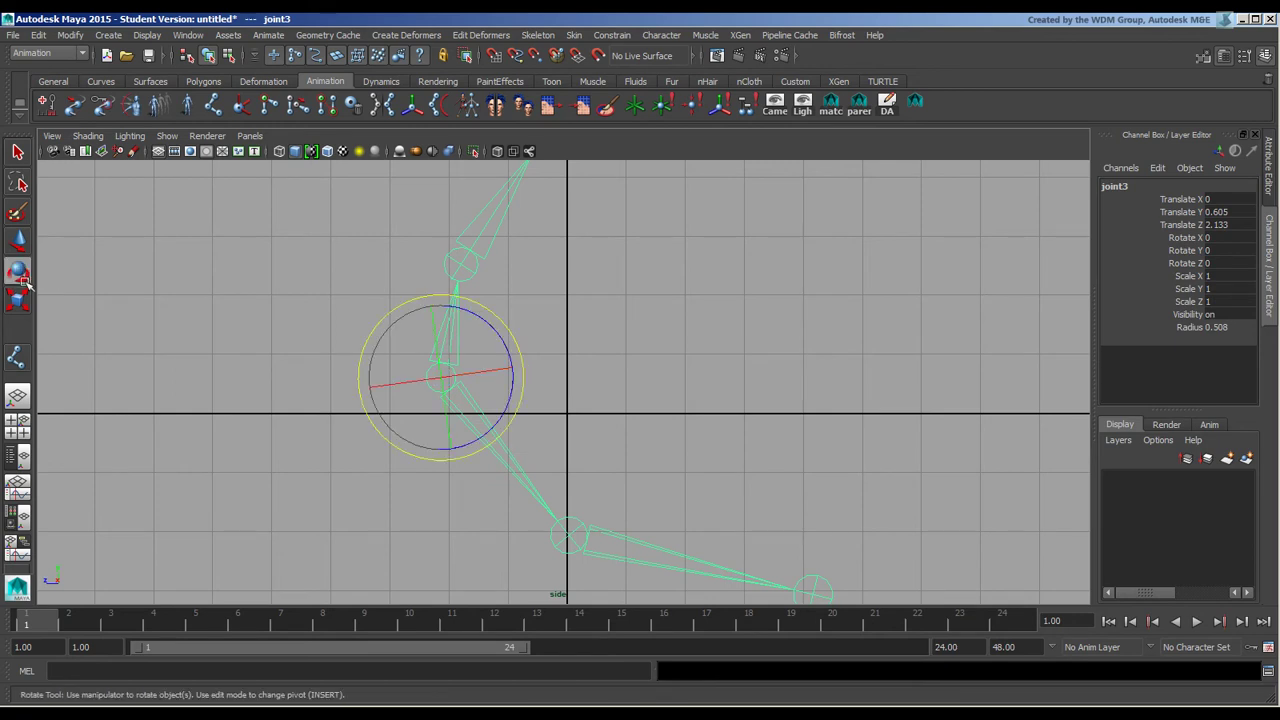
pyautogui.moveTo(514, 334); pyautogui.dragTo(556, 350)
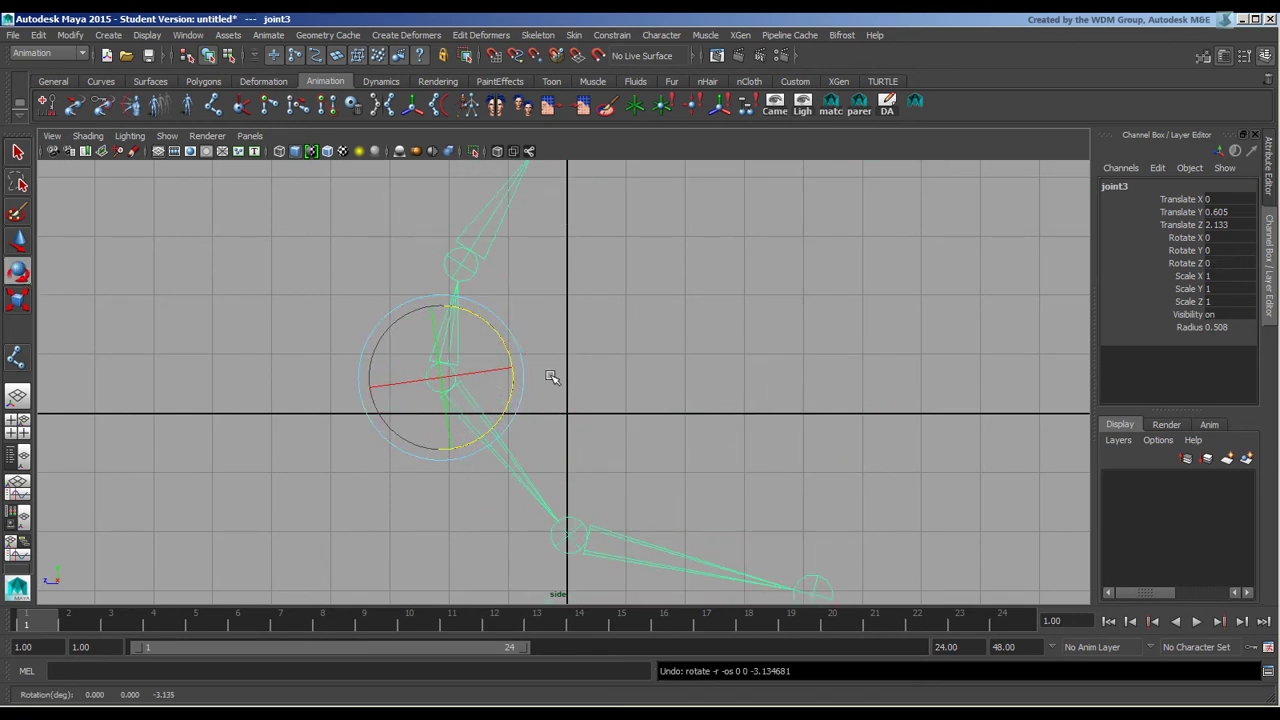
pyautogui.click(491, 346)
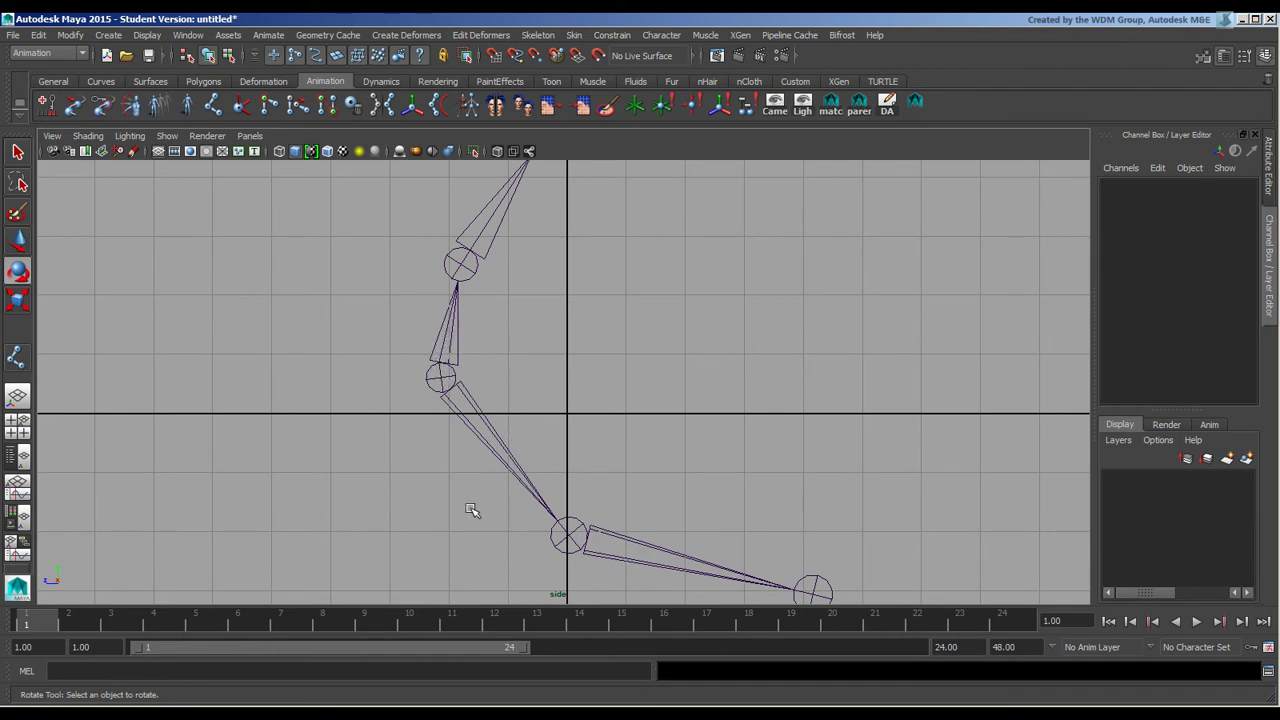
pyautogui.click(470, 266)
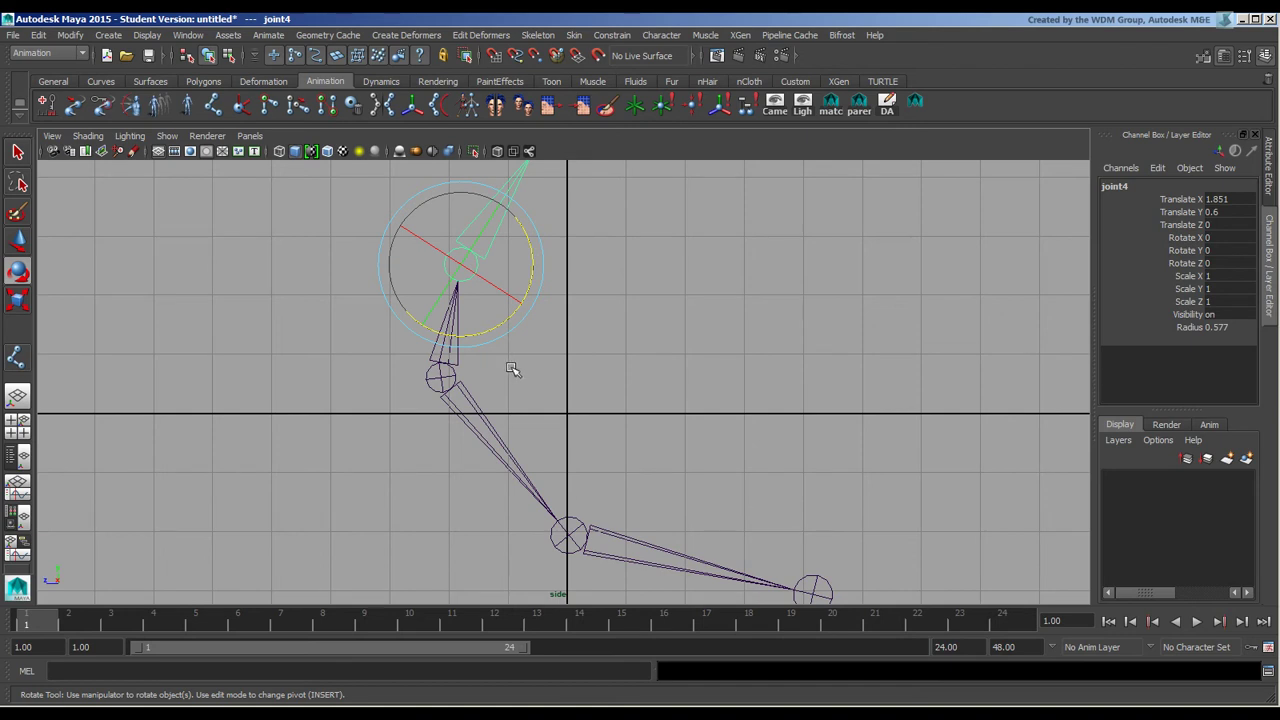
# Unparent joint4 from the lower leg with Shift+P.
pyautogui.hotkey('shift', 'p')
pyautogui.click(569, 536)
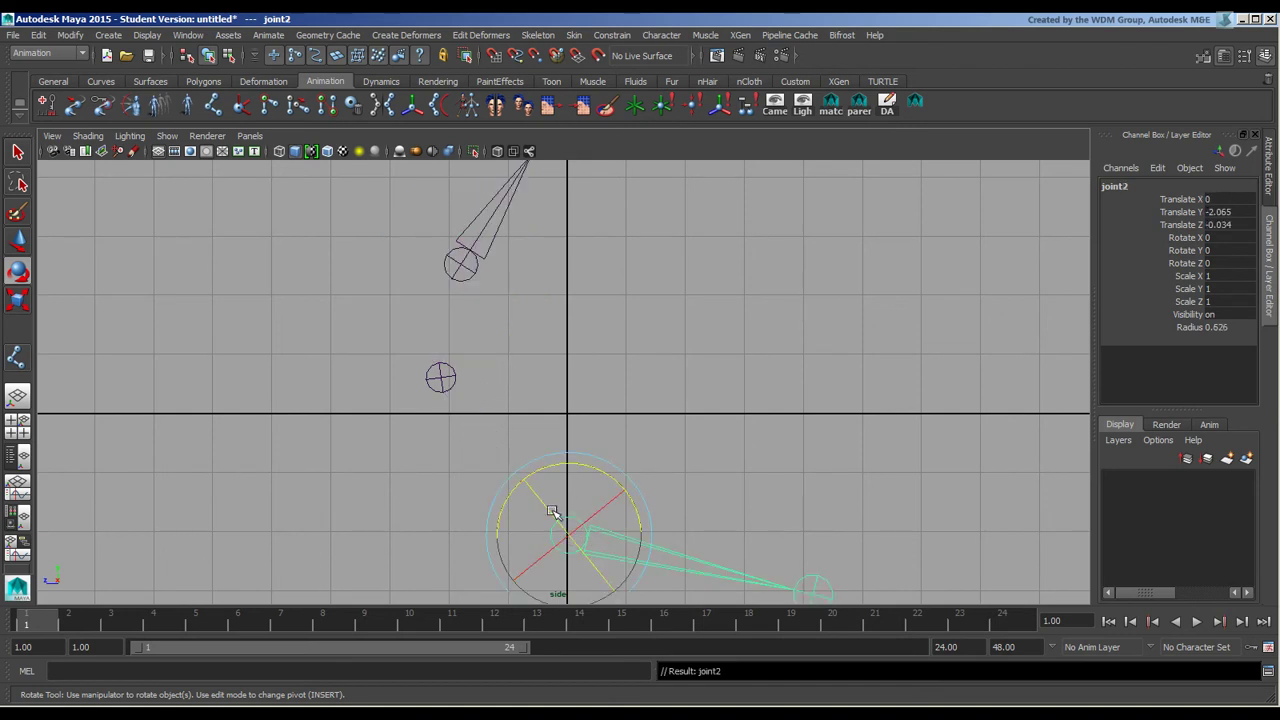
pyautogui.click(506, 403)
# Duplicate joint3 as joint8 and enlarge joint8's radius.
pyautogui.click(446, 379)
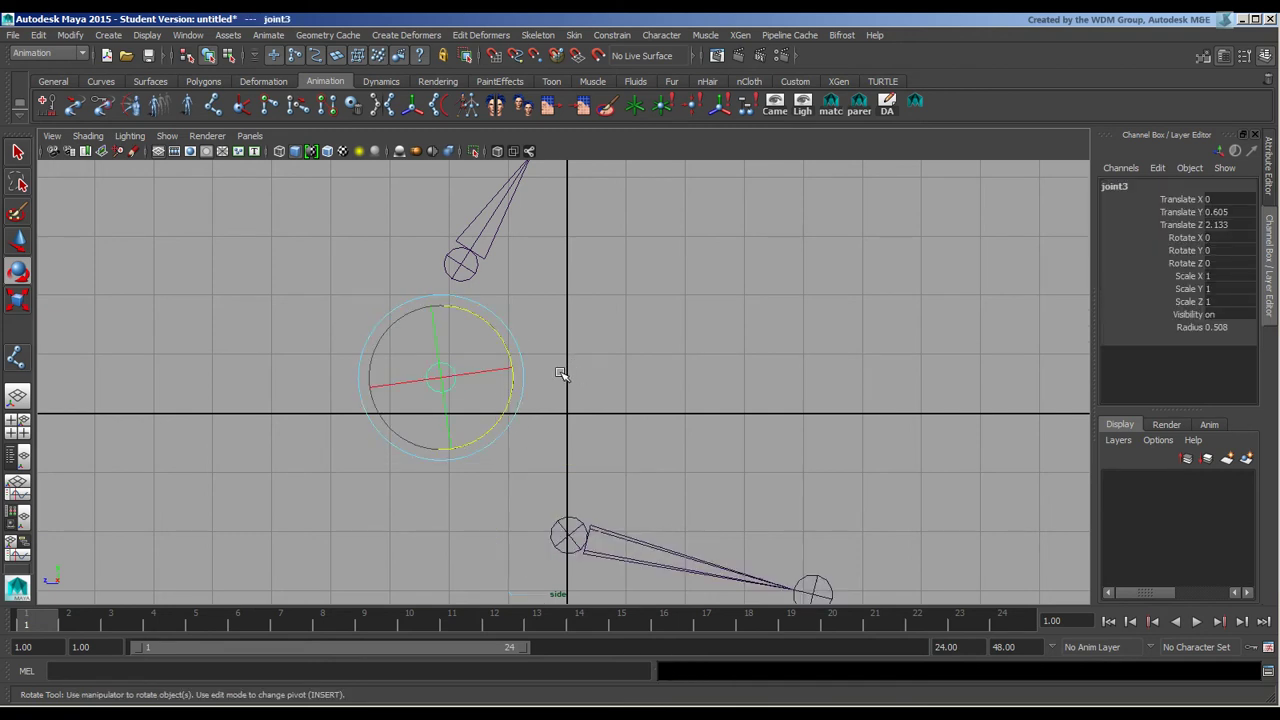
pyautogui.hotkey('ctrl', 'd')
pyautogui.click(1192, 327)
pyautogui.moveTo(840, 369); pyautogui.dragTo(597, 375, button='middle')
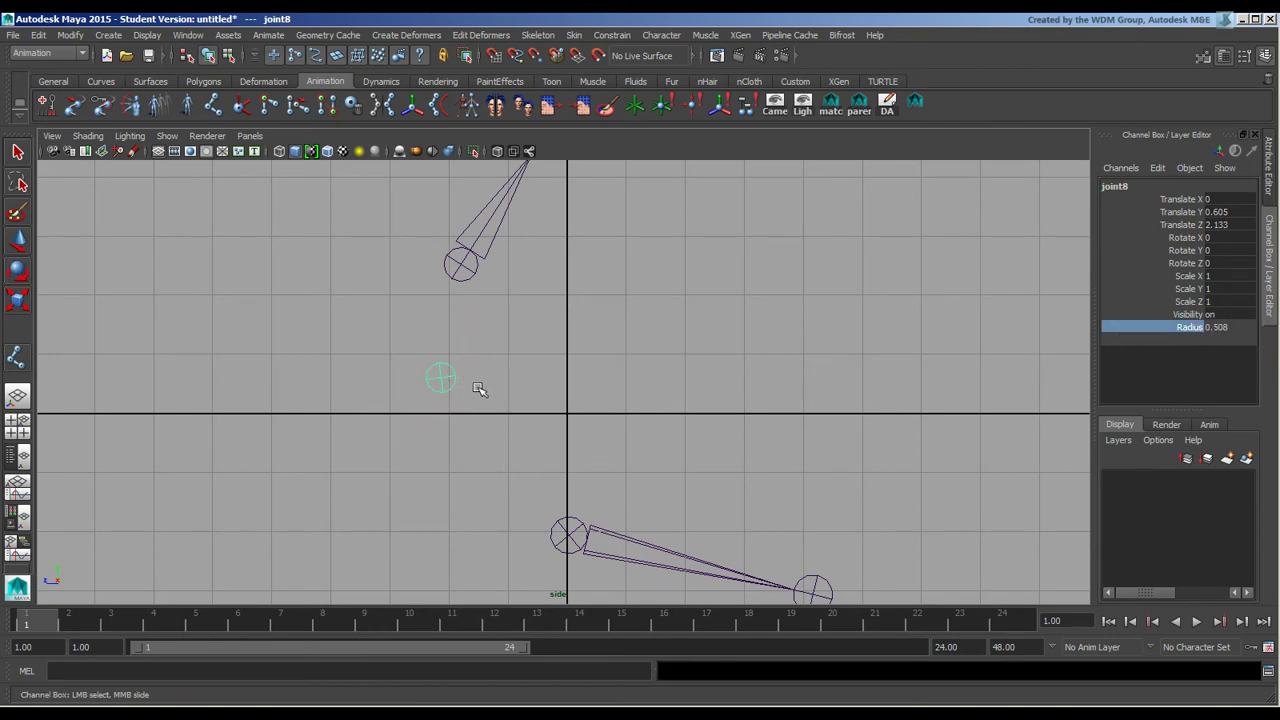
pyautogui.moveTo(477, 386); pyautogui.dragTo(482, 388, button='middle')
# Parent the upper joint under joint8.
pyautogui.press('e')
pyautogui.click(516, 340)
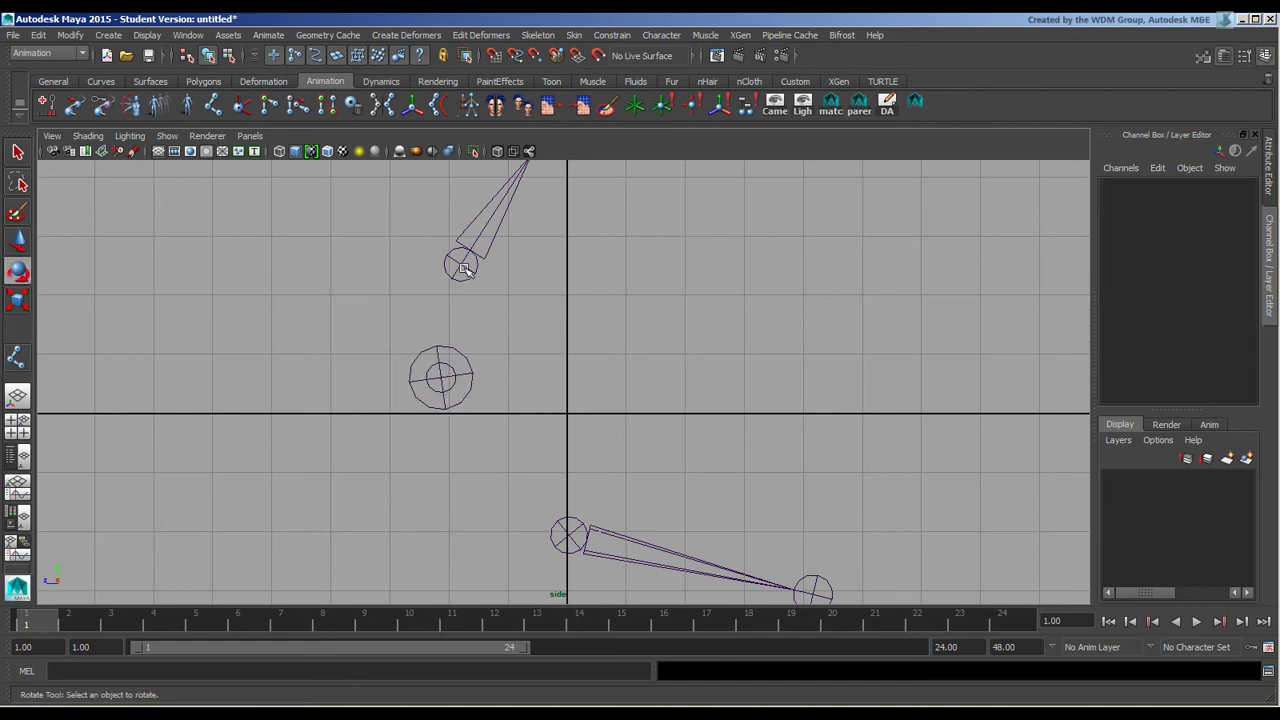
pyautogui.click(463, 268)
pyautogui.click(477, 370)
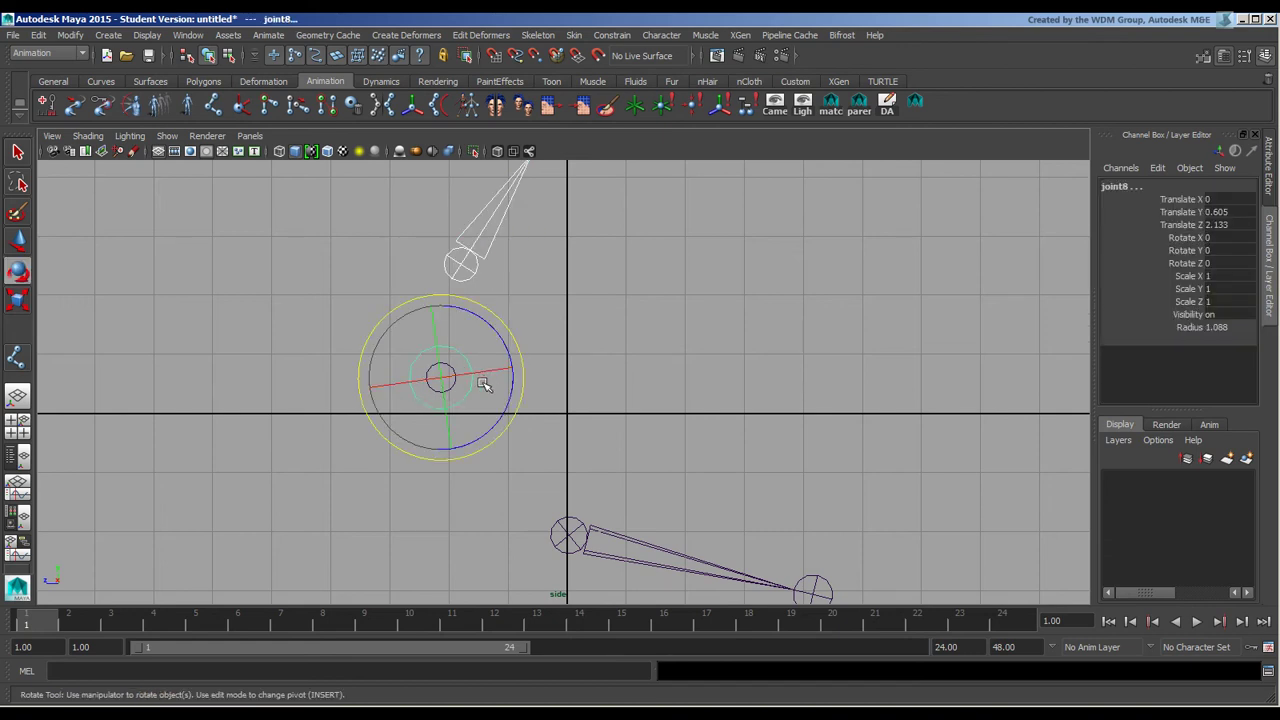
pyautogui.press('p')
pyautogui.click(600, 405)
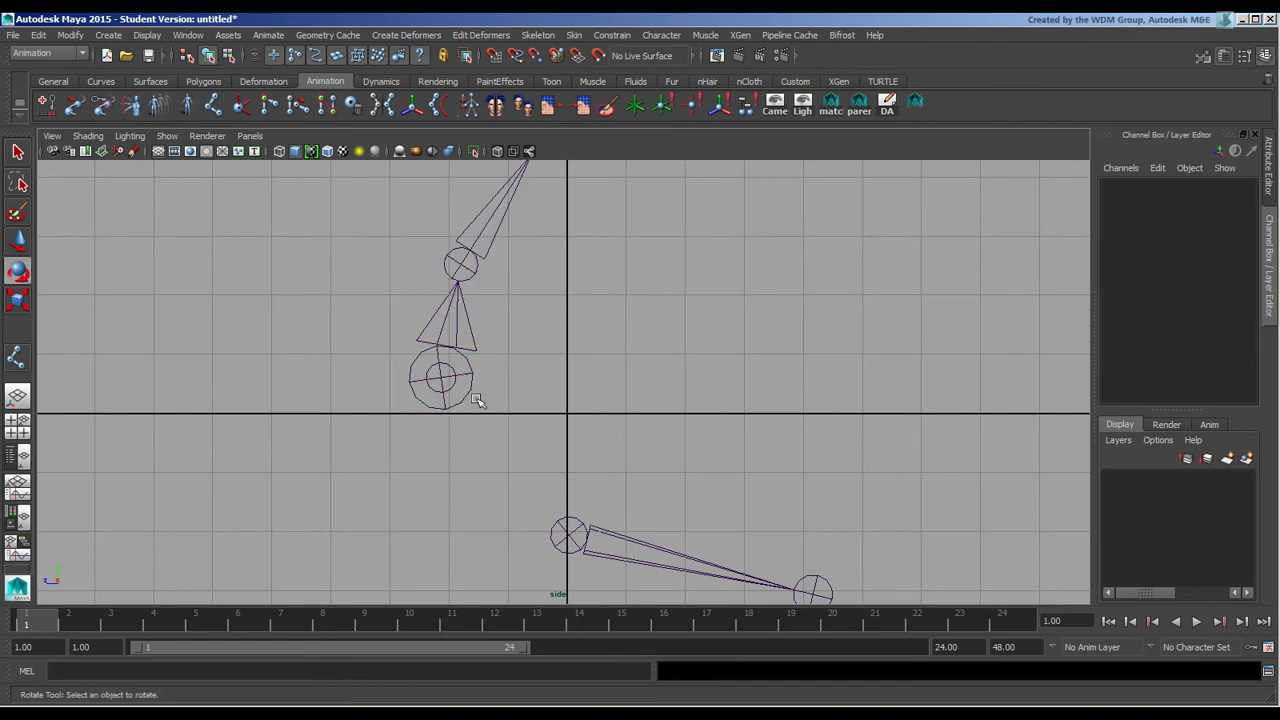
# Parent joint2's lower chain under the middle joint with P.
pyautogui.click(568, 524)
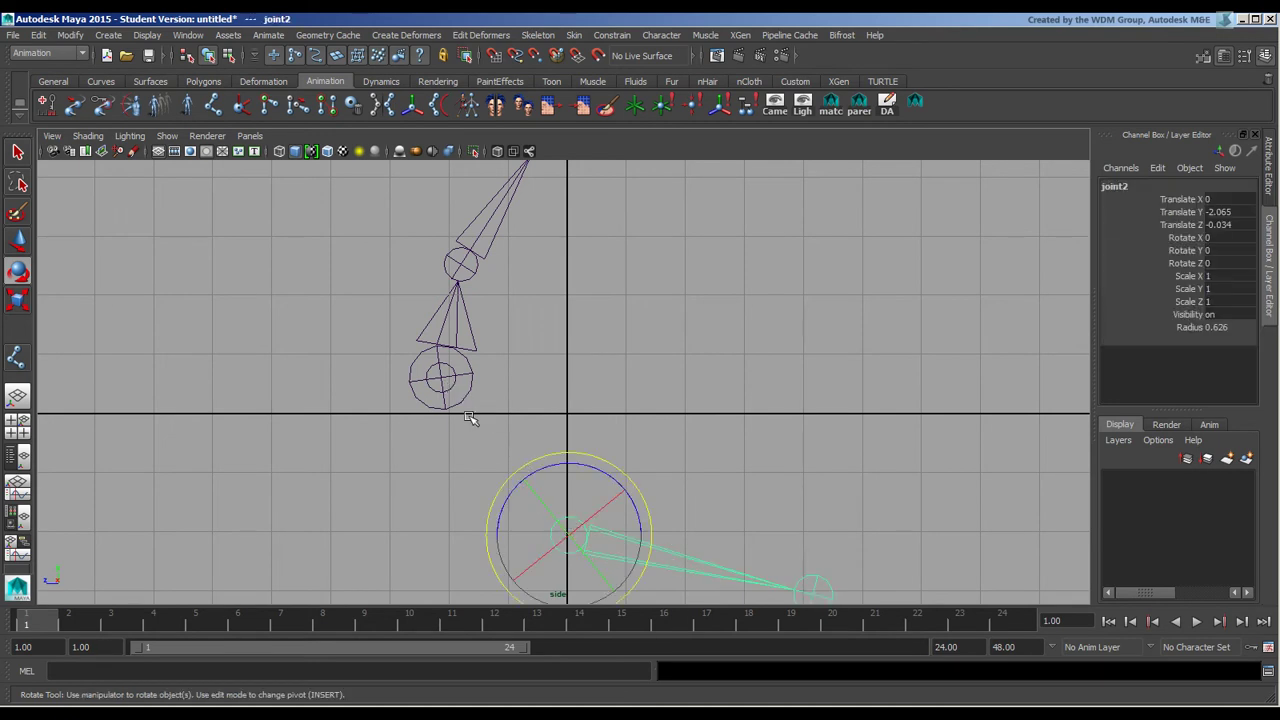
pyautogui.keyDown('shift'); pyautogui.click(447, 385); pyautogui.keyUp('shift')
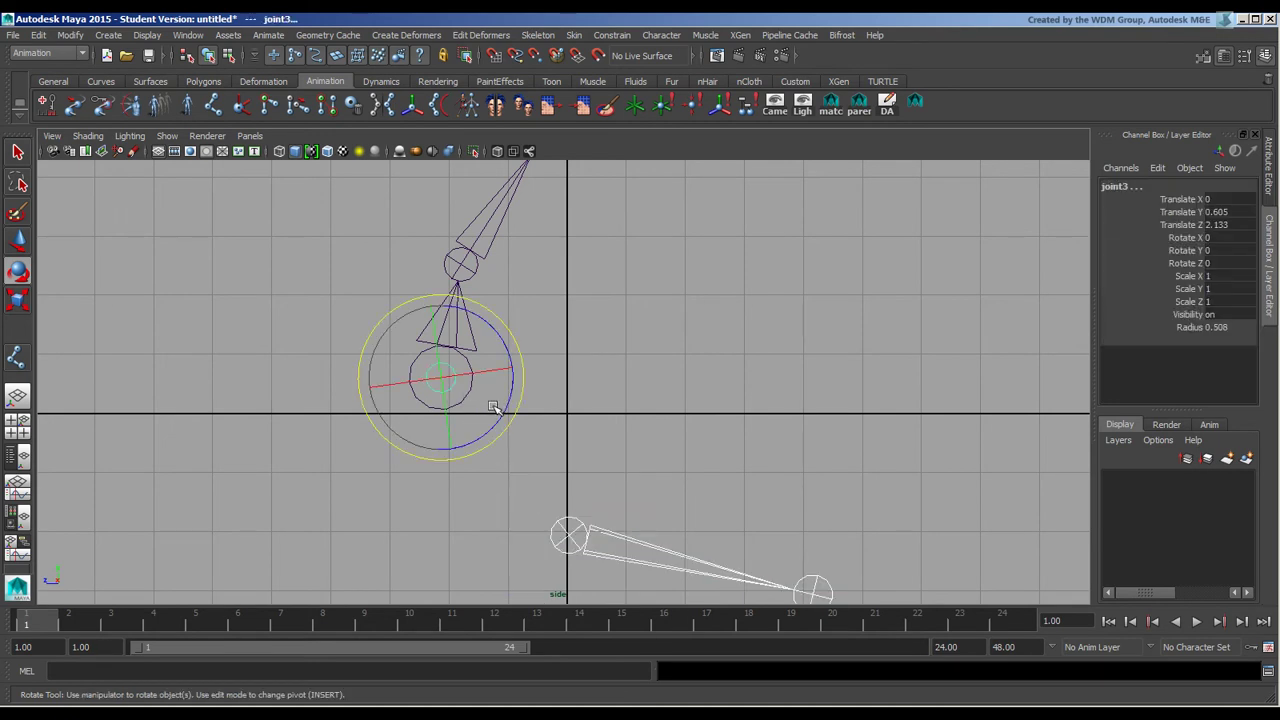
pyautogui.press('p')
pyautogui.click(598, 381)
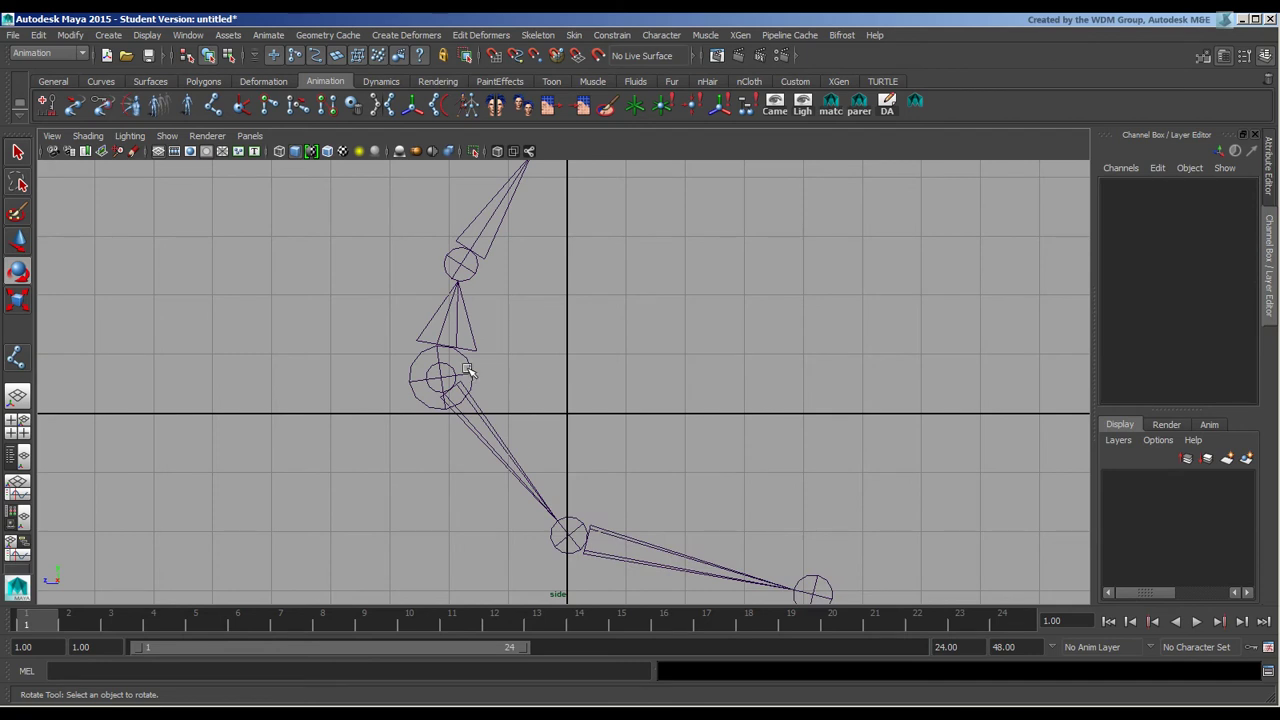
# Rotate joint8 slightly, then swing joint3 to test the link between the chains.
pyautogui.click(468, 368)
pyautogui.moveTo(500, 331)
pyautogui.mouseDown()
pyautogui.moveTo(486, 320)
pyautogui.moveTo(502, 327)
pyautogui.mouseUp()
pyautogui.click(527, 472)
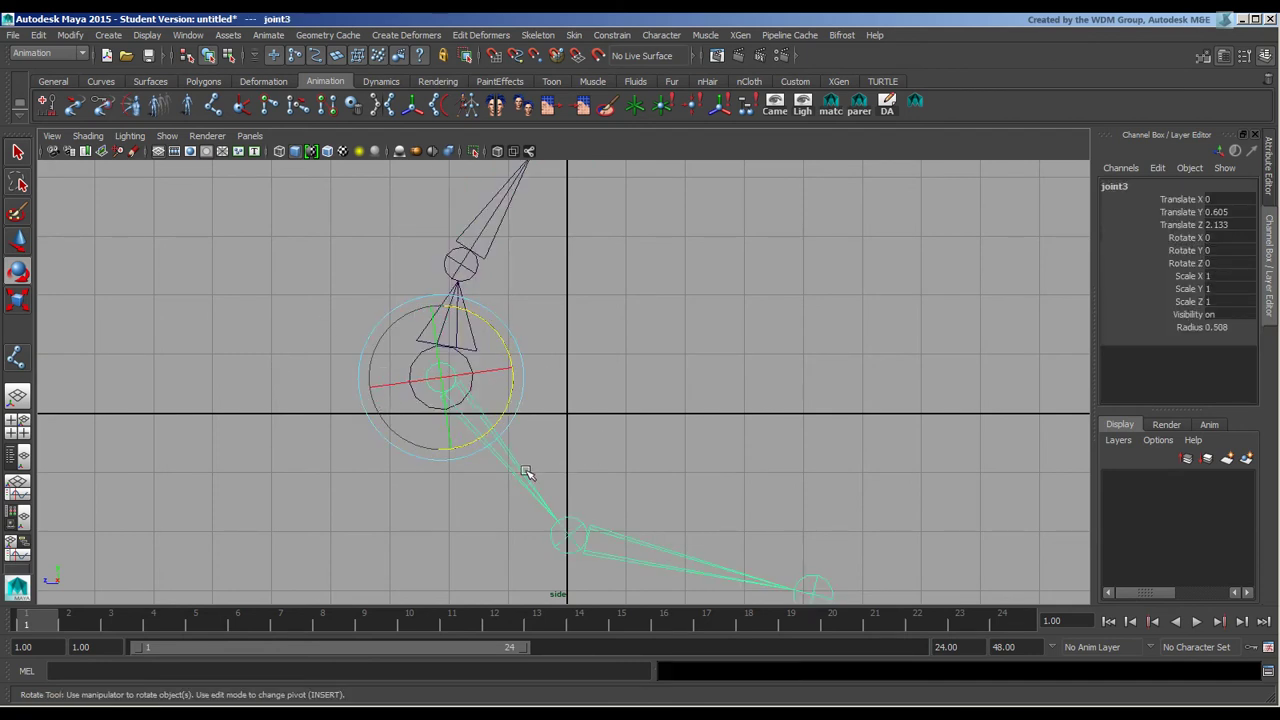
pyautogui.moveTo(501, 380); pyautogui.dragTo(603, 406)
pyautogui.click(595, 416)
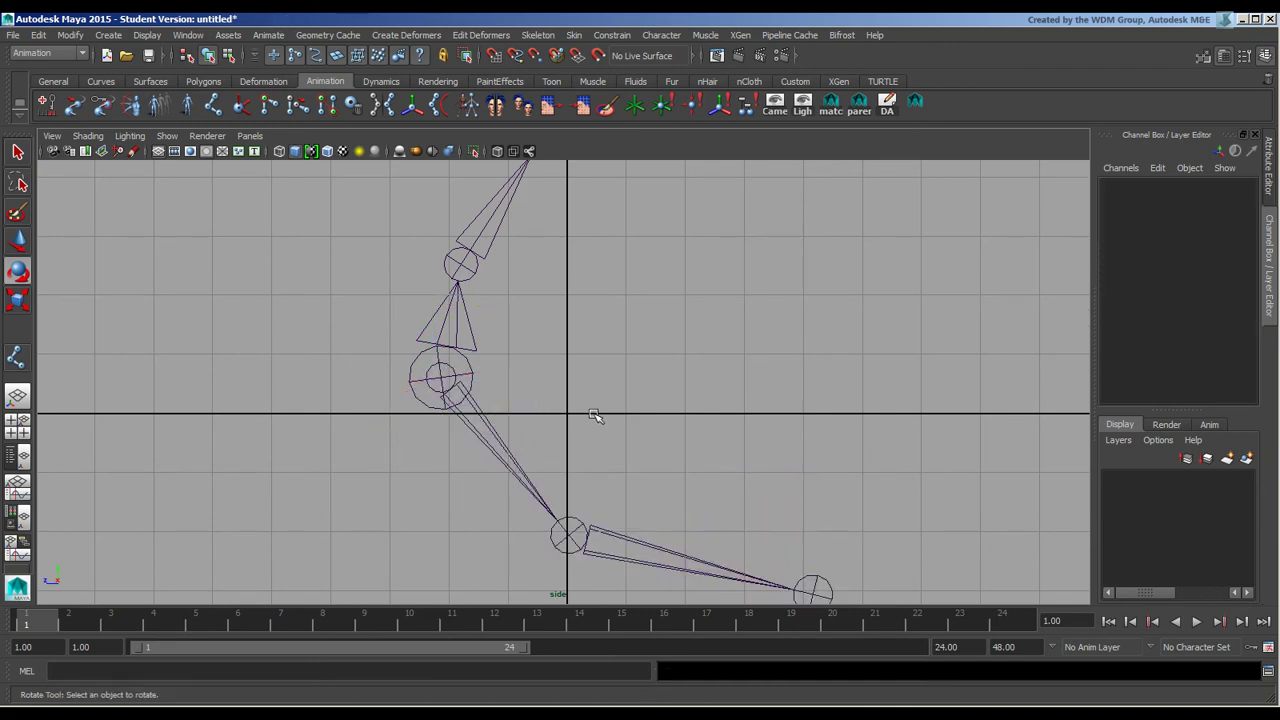
# Rotate joint8 a little more and briefly select joint3 before deselecting.
pyautogui.click(468, 370)
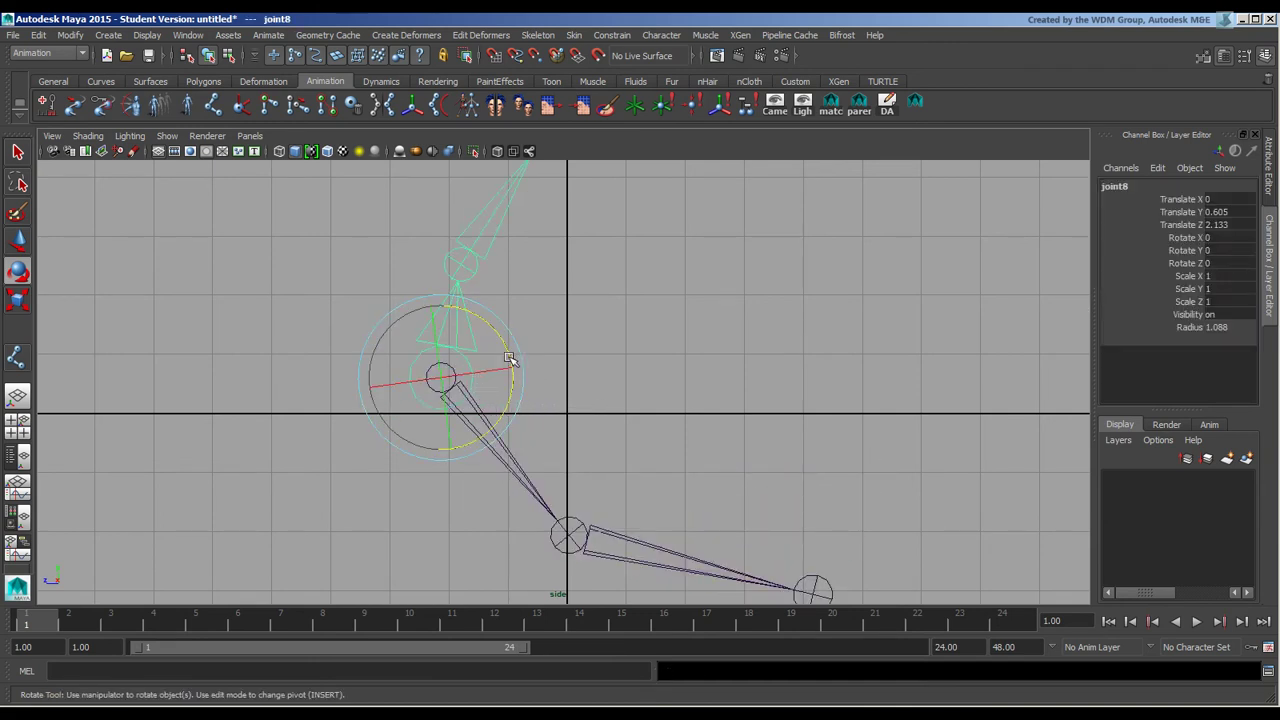
pyautogui.moveTo(509, 357); pyautogui.dragTo(572, 365)
pyautogui.click(596, 372)
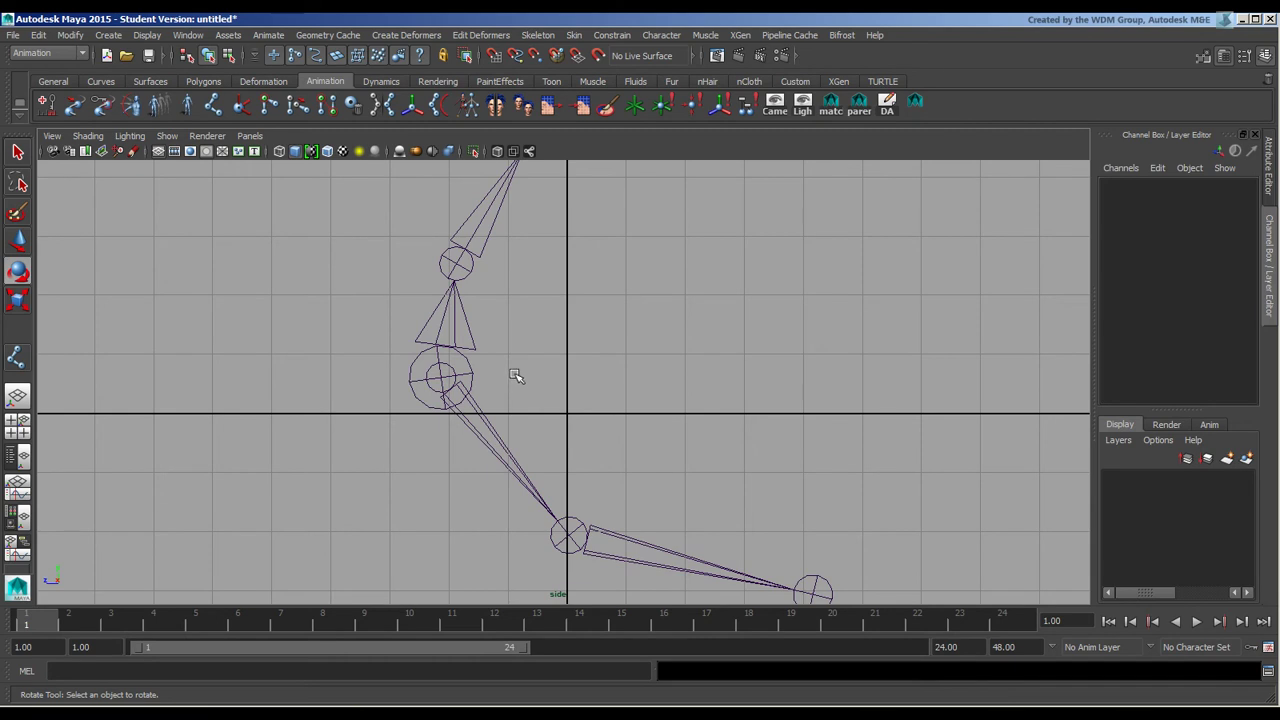
pyautogui.click(464, 388)
pyautogui.click(540, 370)
# With the Select tool, pick joint8 and joint3, walking the selection up to joint8.
pyautogui.press('q')
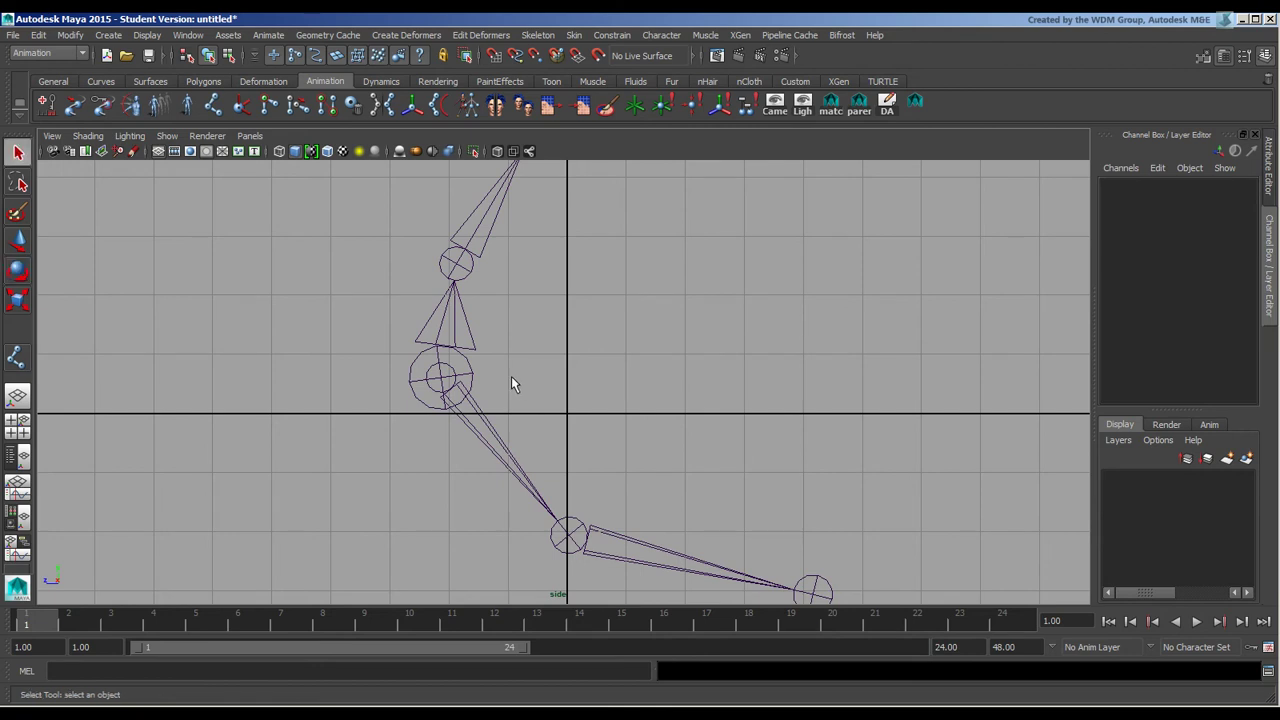
pyautogui.click(478, 349)
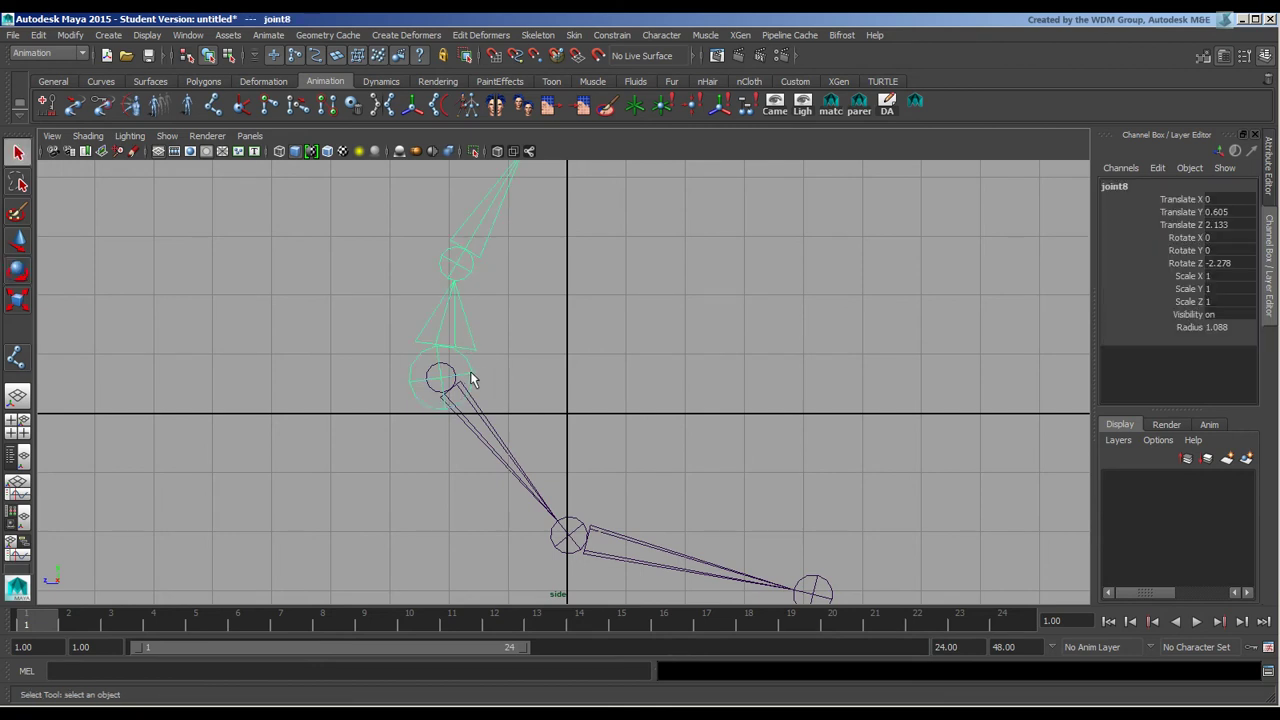
pyautogui.click(452, 374)
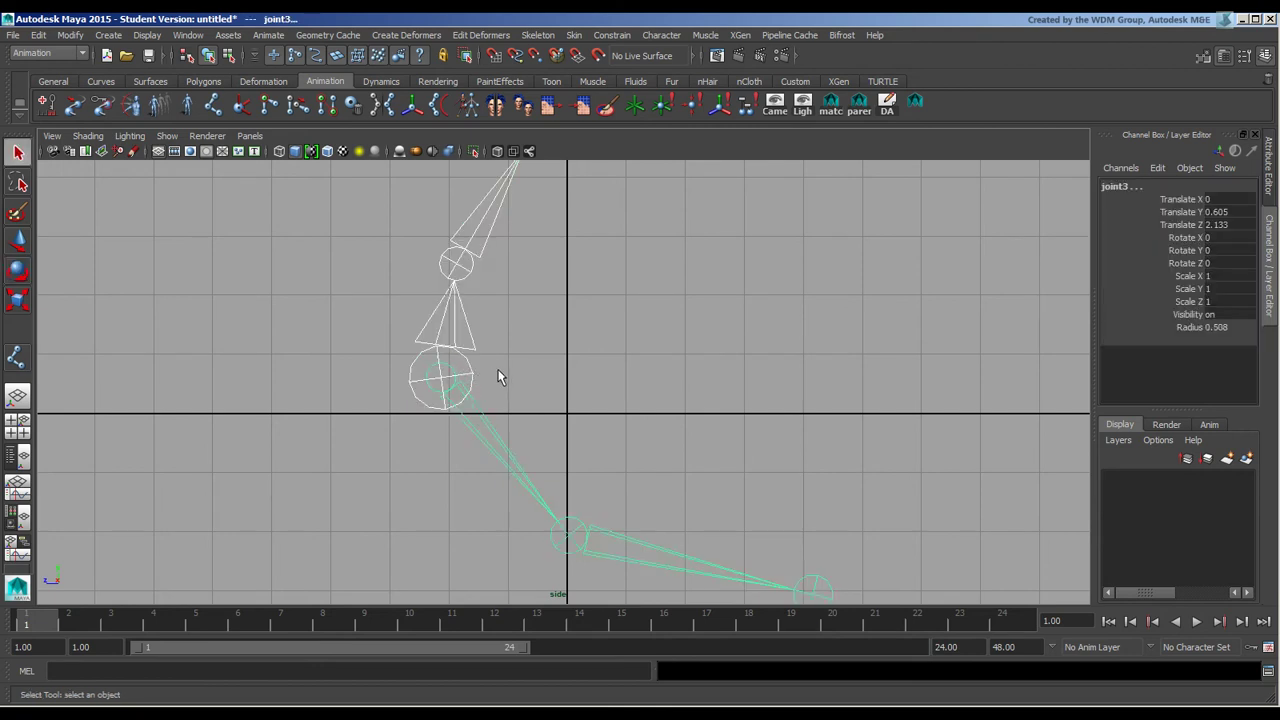
pyautogui.press('p')
pyautogui.click(541, 362)
pyautogui.click(477, 378)
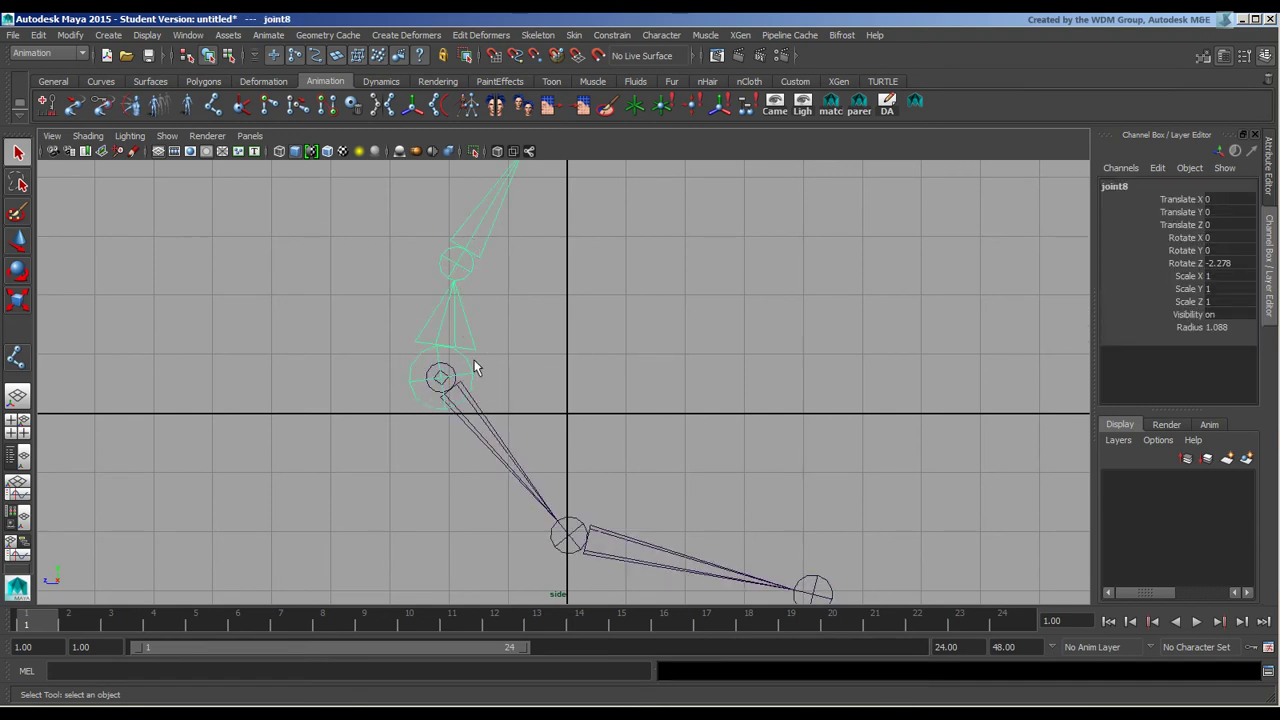
pyautogui.click(484, 427)
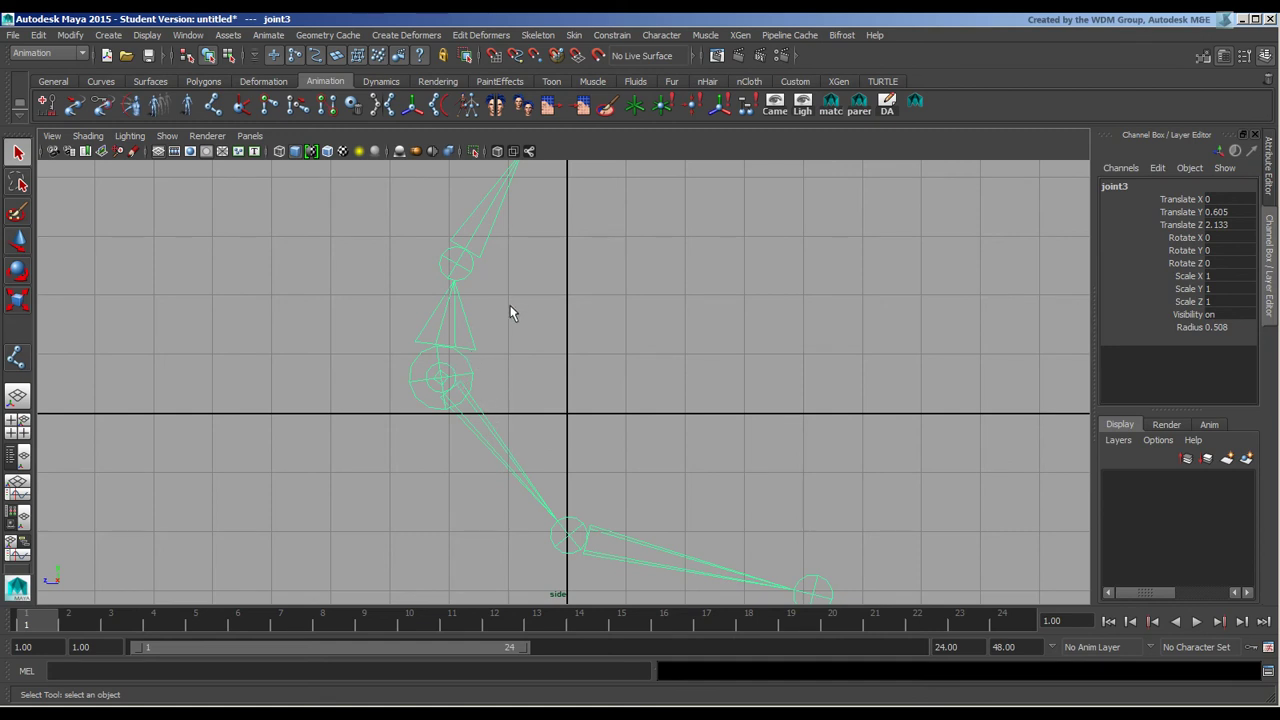
# Swing the whole leg chain downward on Z to confirm it rotates as one.
pyautogui.press('e')
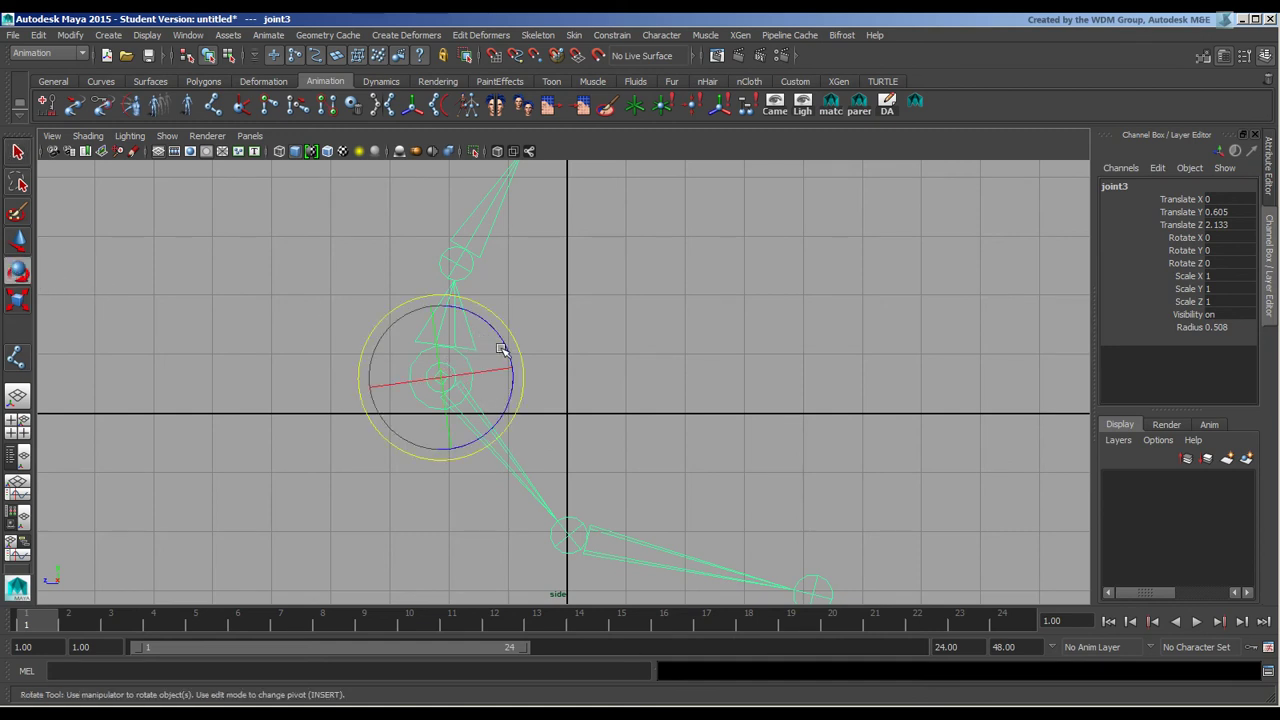
pyautogui.moveTo(501, 351); pyautogui.dragTo(609, 334)
pyautogui.click(640, 341)
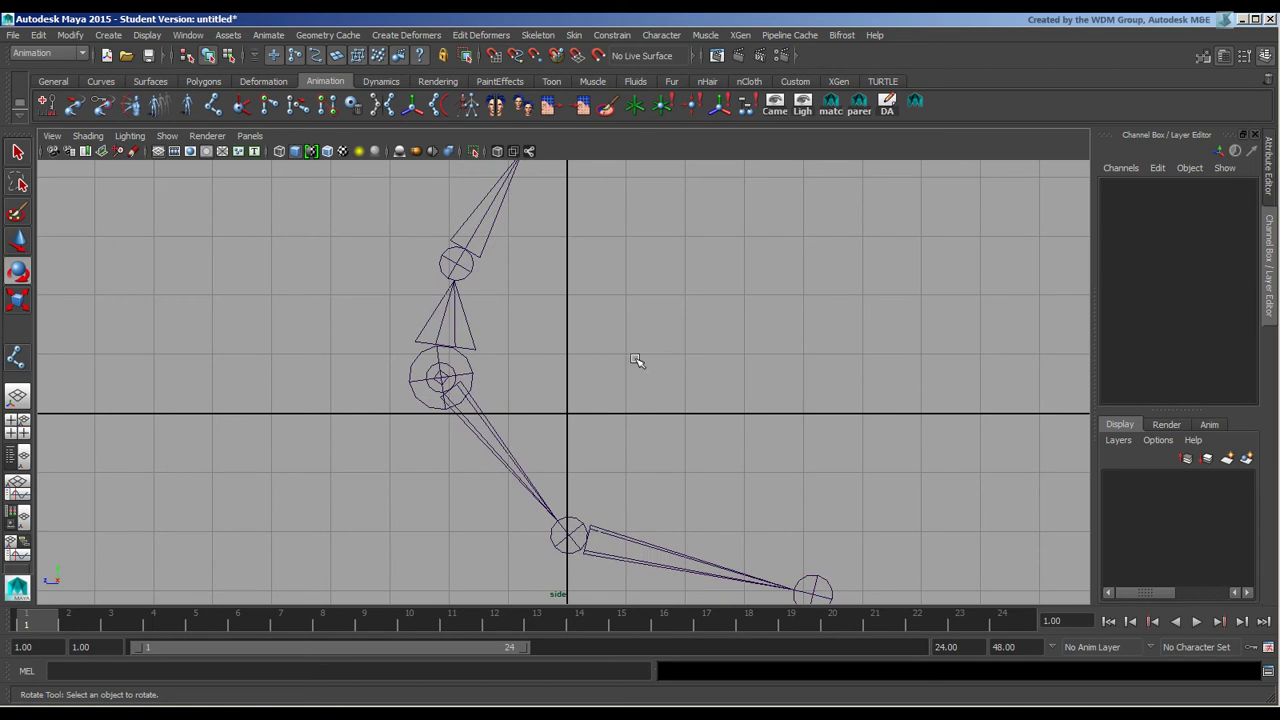
# Zoom out to frame the whole curved chain and select joint8.
pyautogui.keyDown('alt'); pyautogui.moveTo(820, 377); pyautogui.dragTo(694, 357, button='right'); pyautogui.keyUp('alt')
pyautogui.keyDown('alt'); pyautogui.moveTo(694, 357); pyautogui.dragTo(614, 393, button='middle'); pyautogui.keyUp('alt')
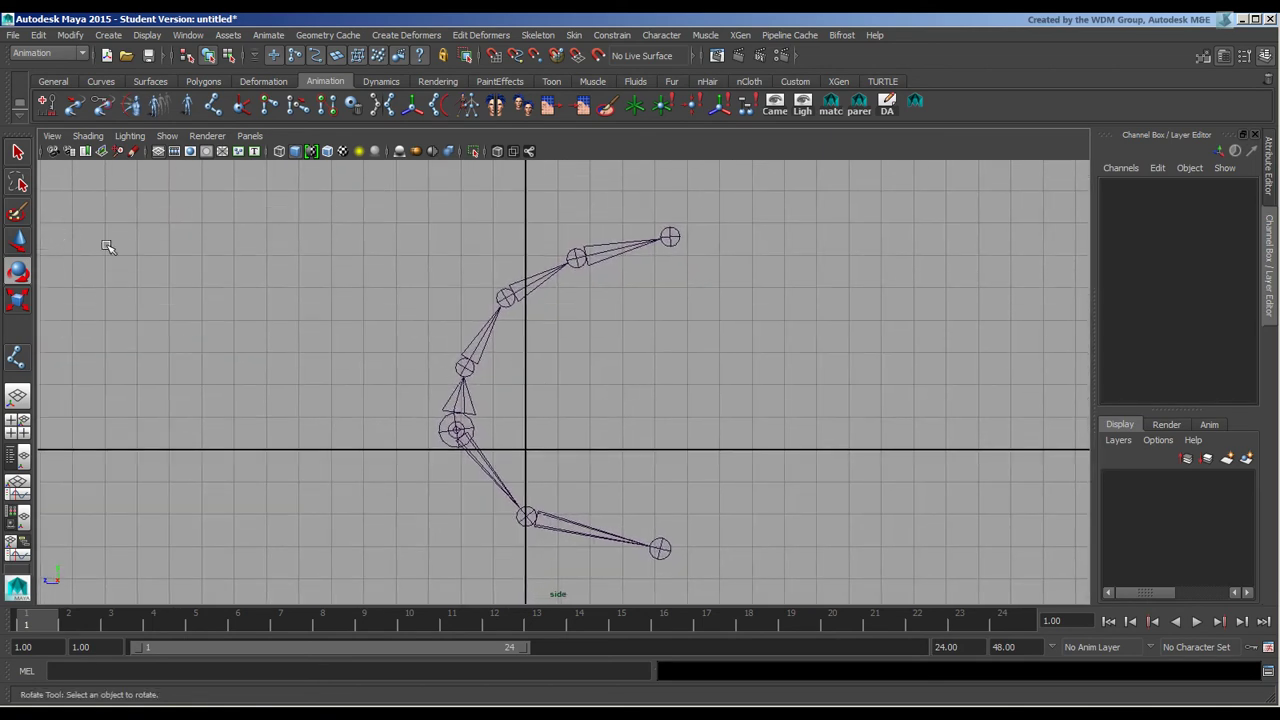
pyautogui.click(472, 402)
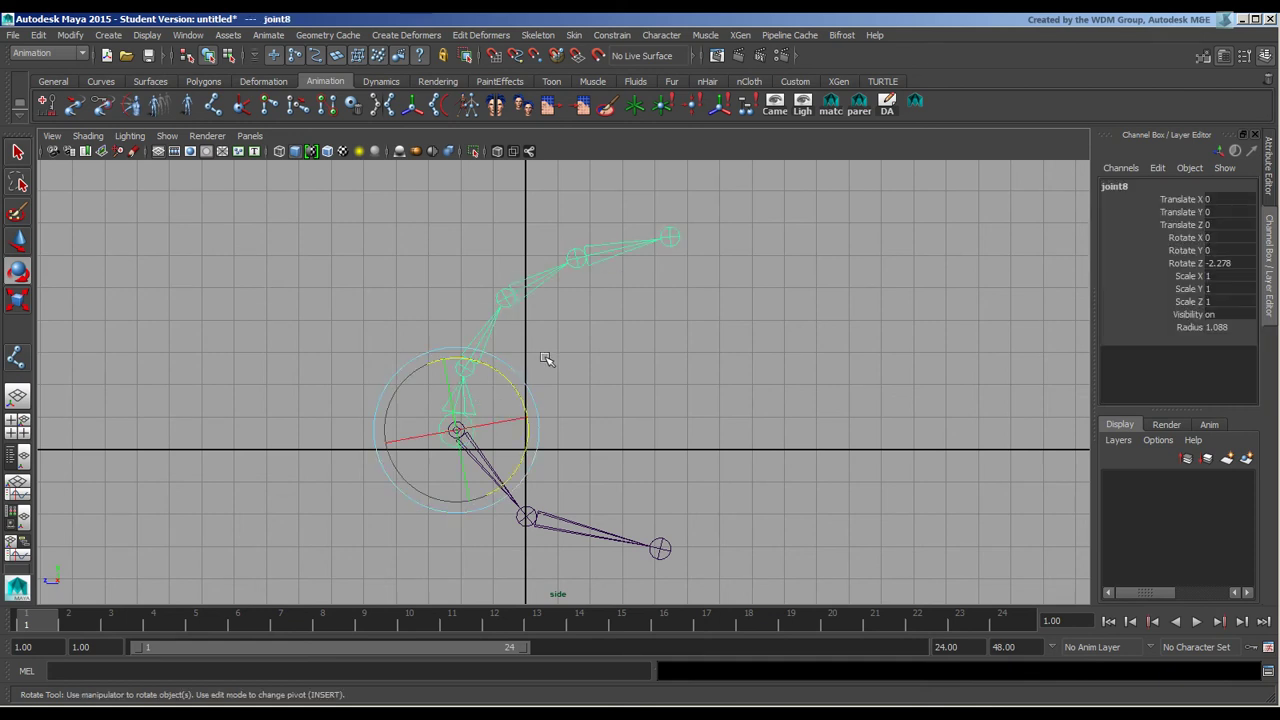
# Use the Insert Joint Tool to add joint9 upper, a joint10 rightward branch, and joint11 above the base.
pyautogui.click(539, 35)
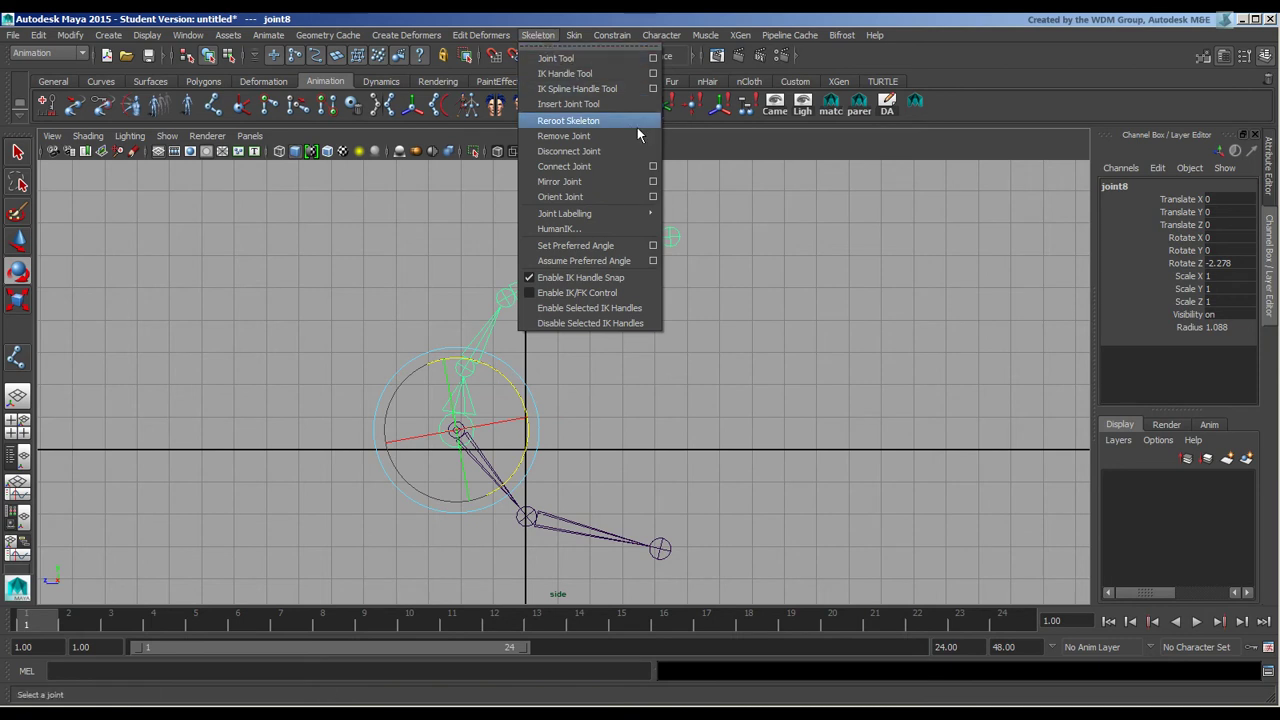
pyautogui.click(568, 104)
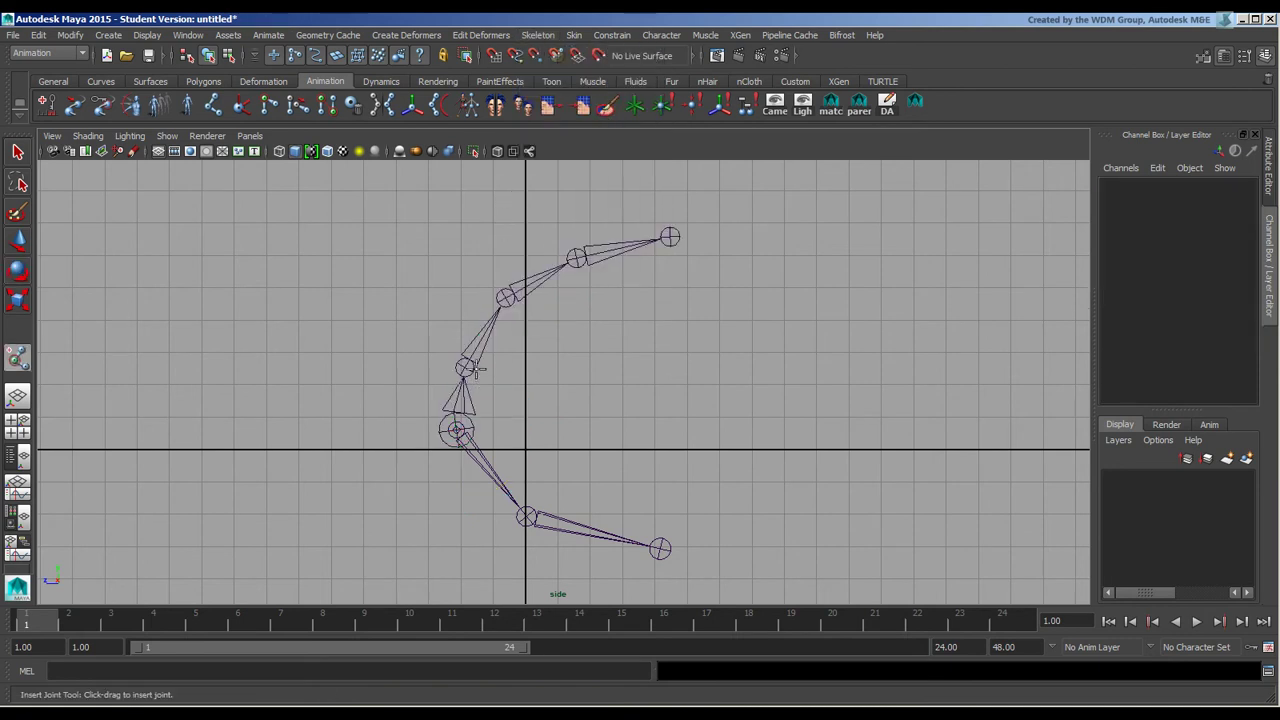
pyautogui.moveTo(464, 368); pyautogui.dragTo(491, 334)
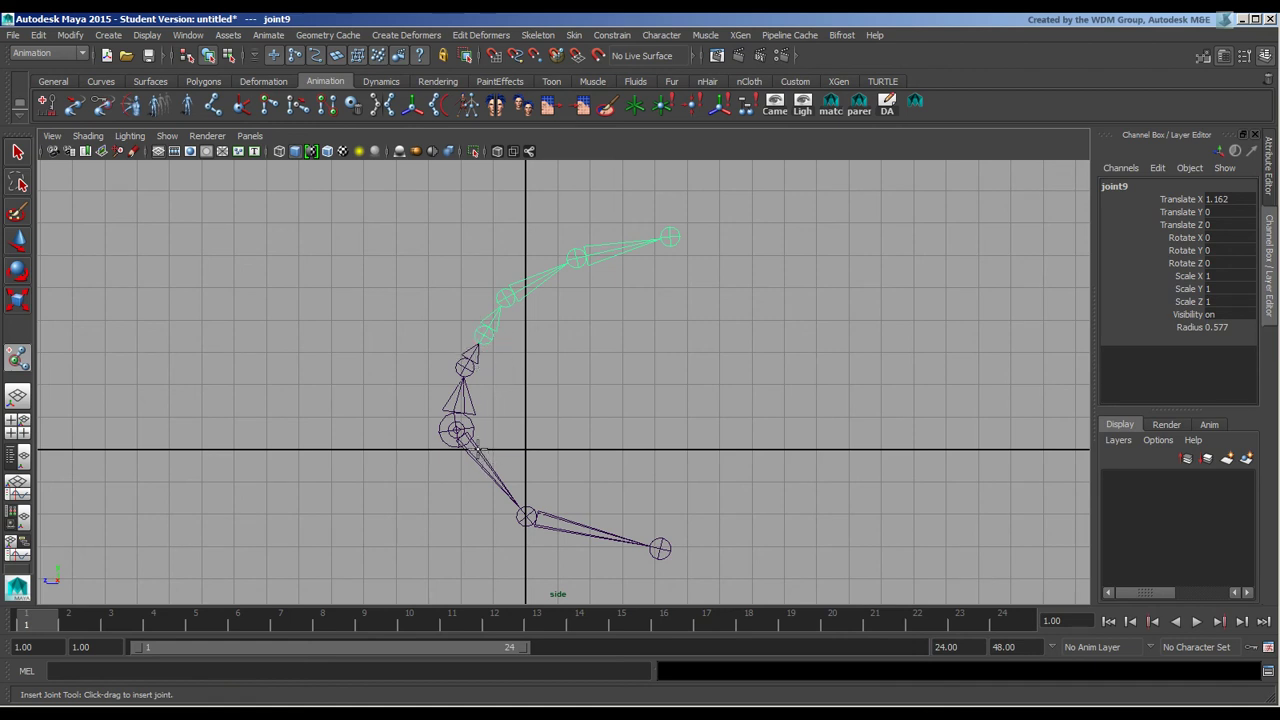
pyautogui.moveTo(458, 432); pyautogui.dragTo(565, 417)
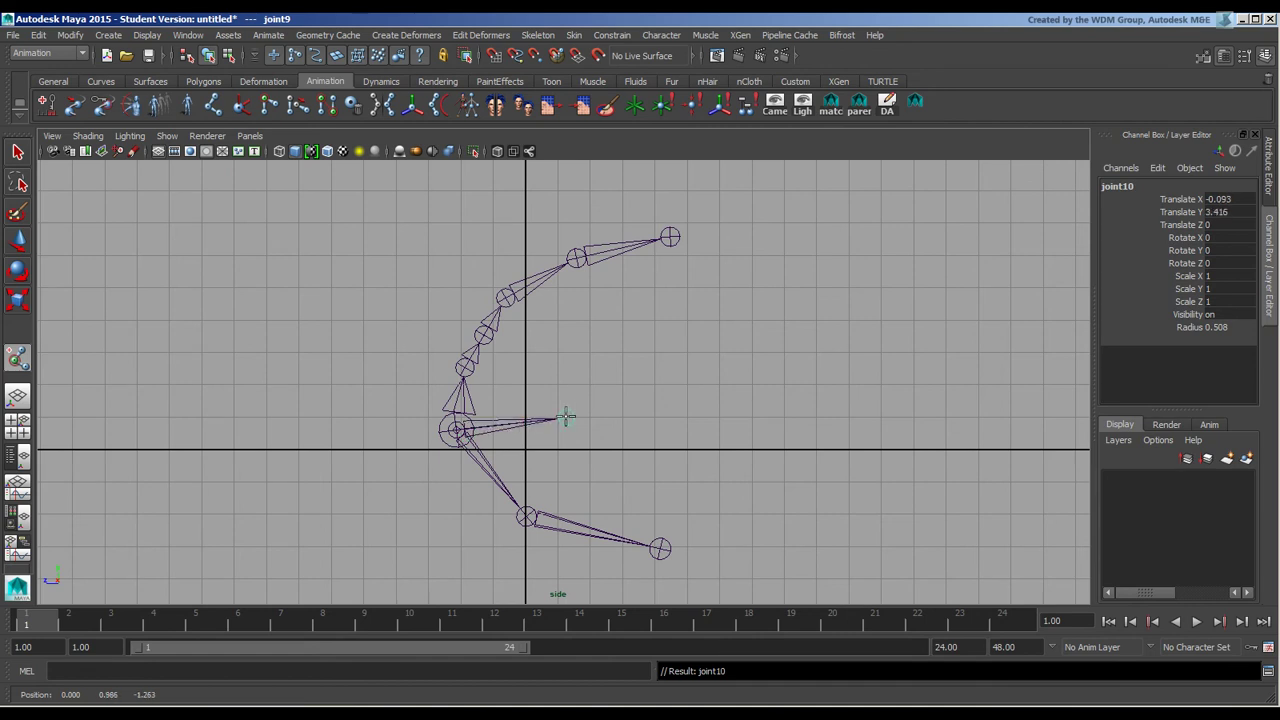
pyautogui.moveTo(563, 417); pyautogui.dragTo(537, 412)
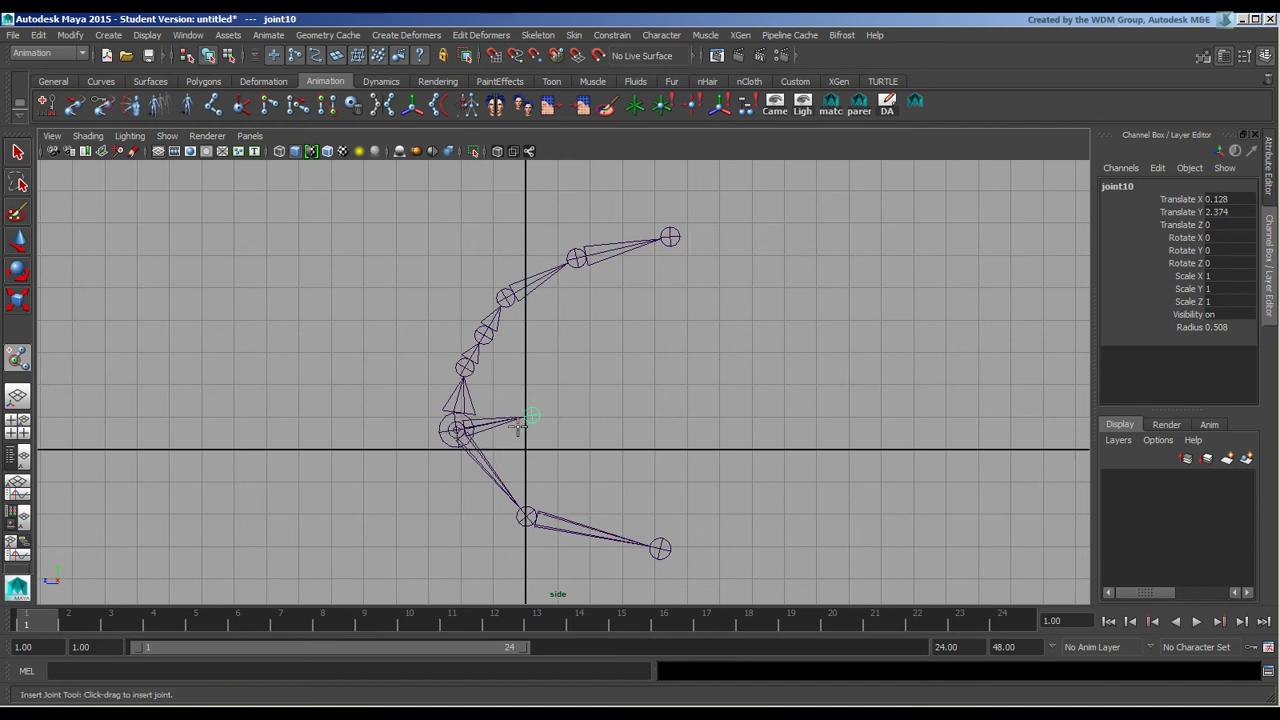
pyautogui.moveTo(455, 429); pyautogui.dragTo(463, 393)
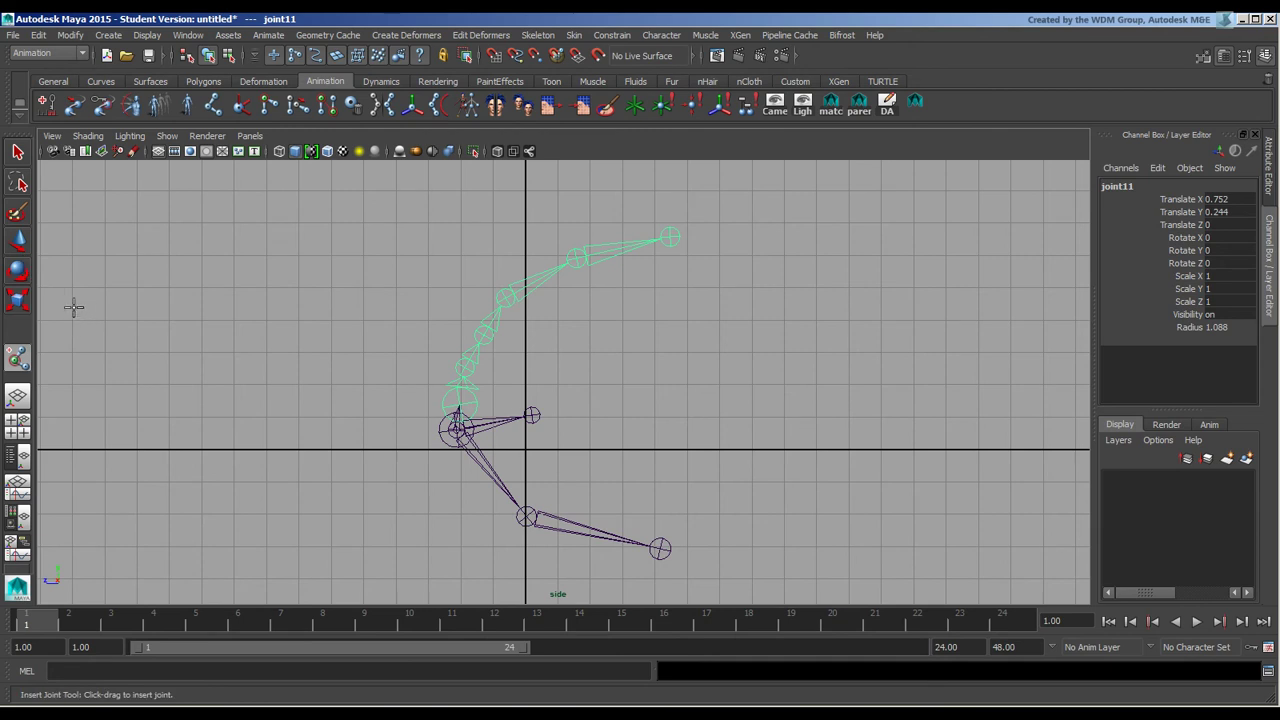
pyautogui.click(636, 374)
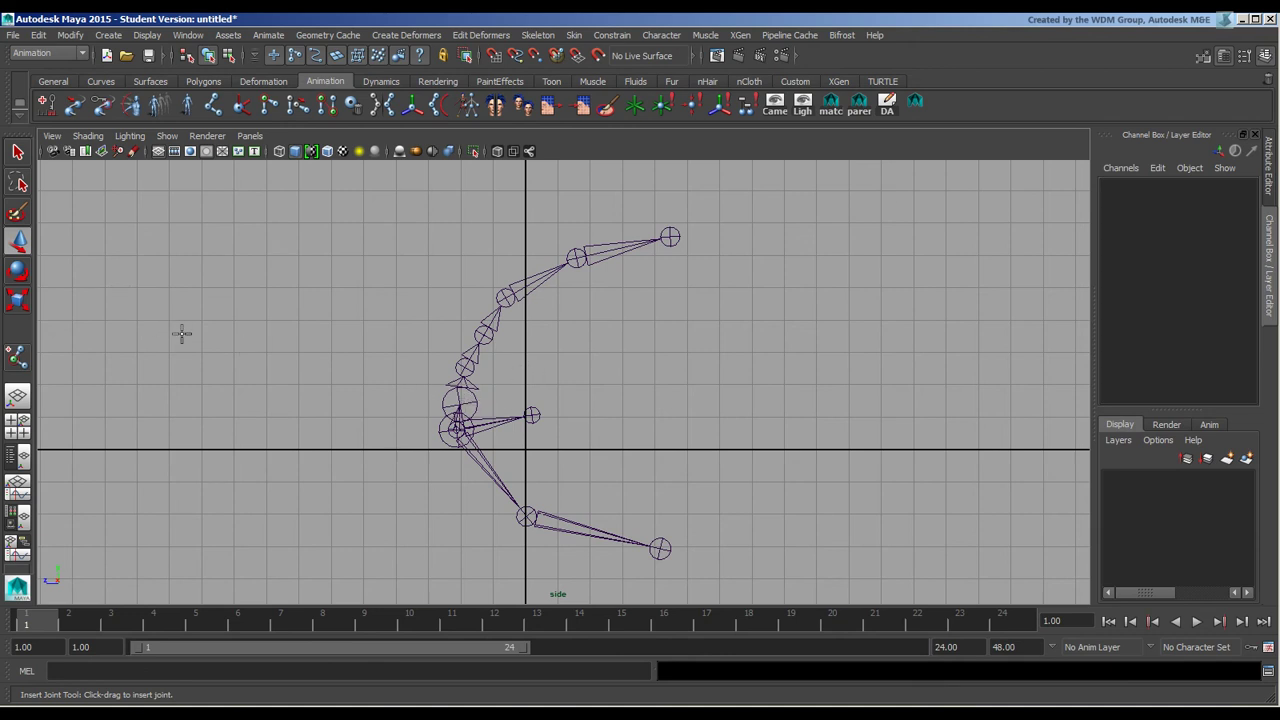
# Remove joint9 from the upper chain with Skeleton > Remove Joint.
pyautogui.press('e')
pyautogui.click(467, 406)
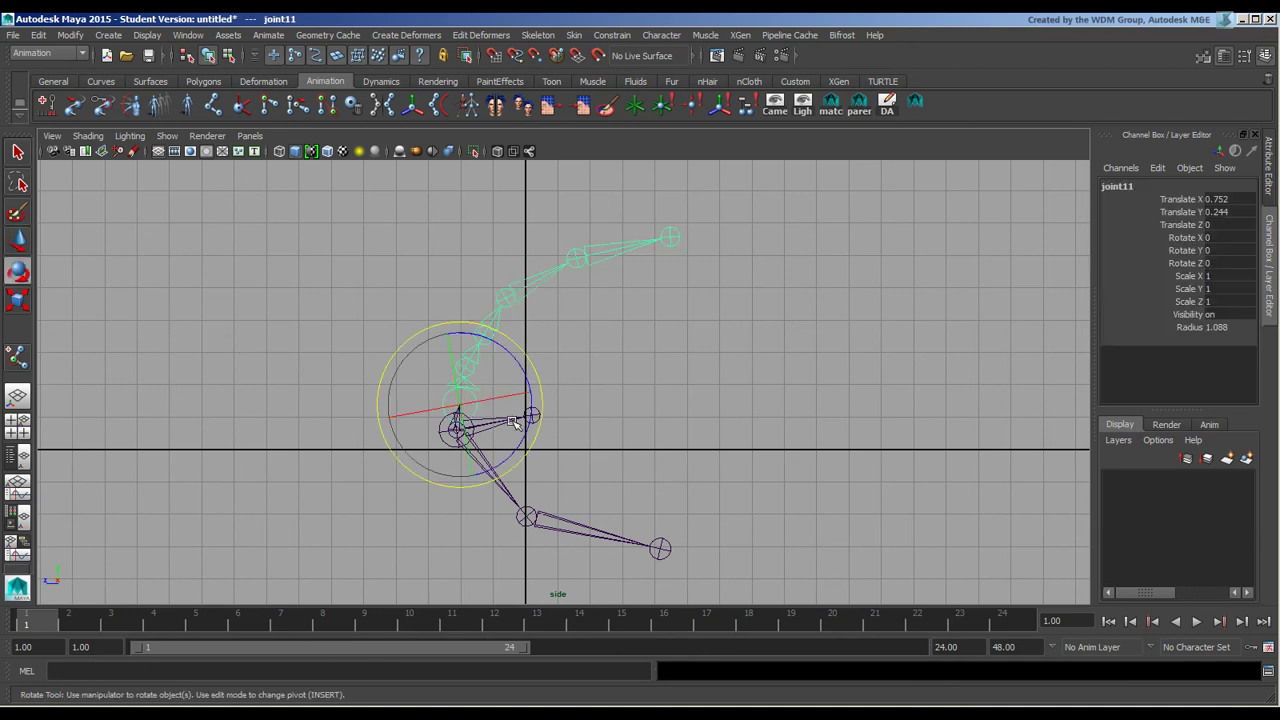
pyautogui.click(630, 361)
pyautogui.click(482, 334)
pyautogui.click(500, 35)
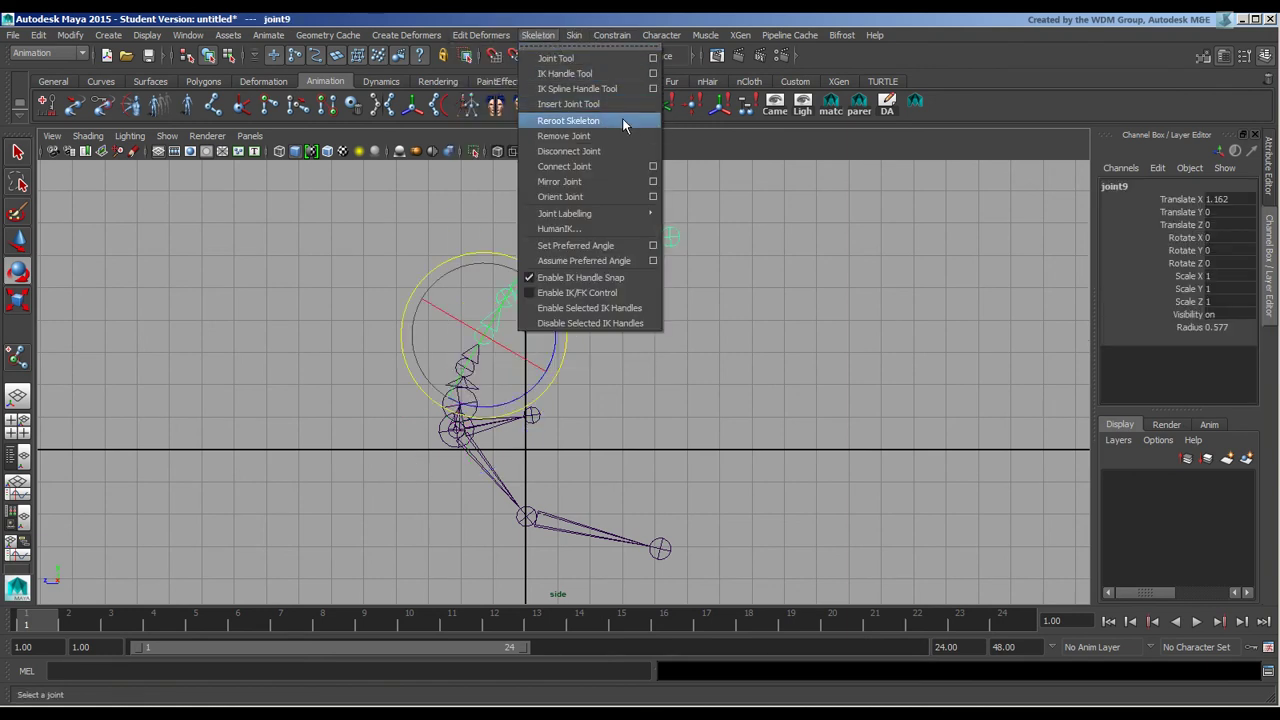
pyautogui.click(608, 136)
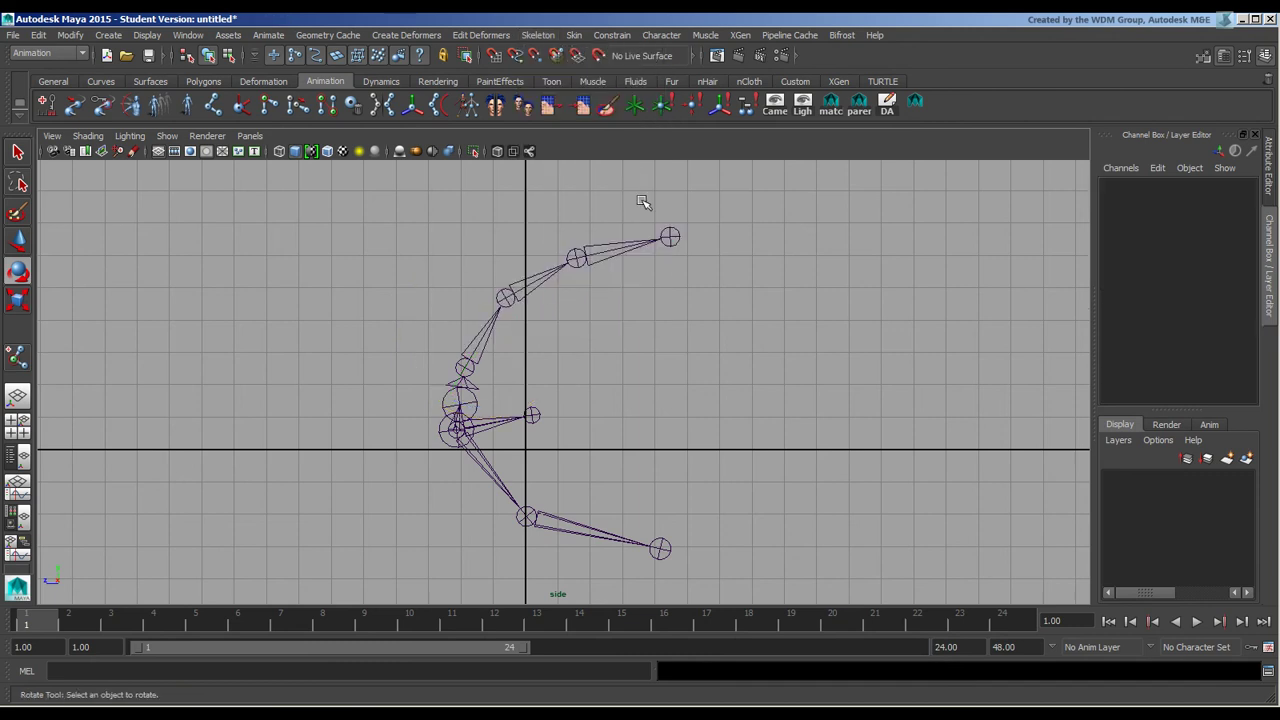
# Remove joint11 from the chain as well, then select the lower chain's end joint.
pyautogui.click(472, 397)
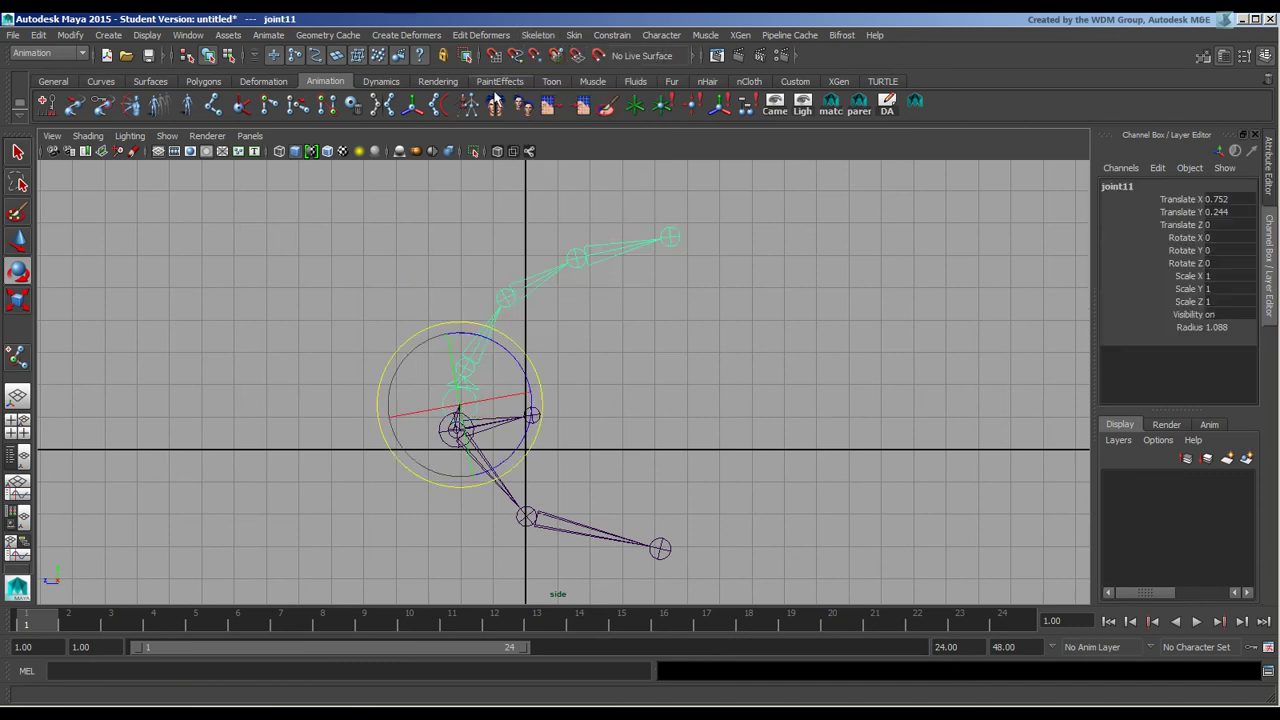
pyautogui.click(536, 35)
pyautogui.click(609, 135)
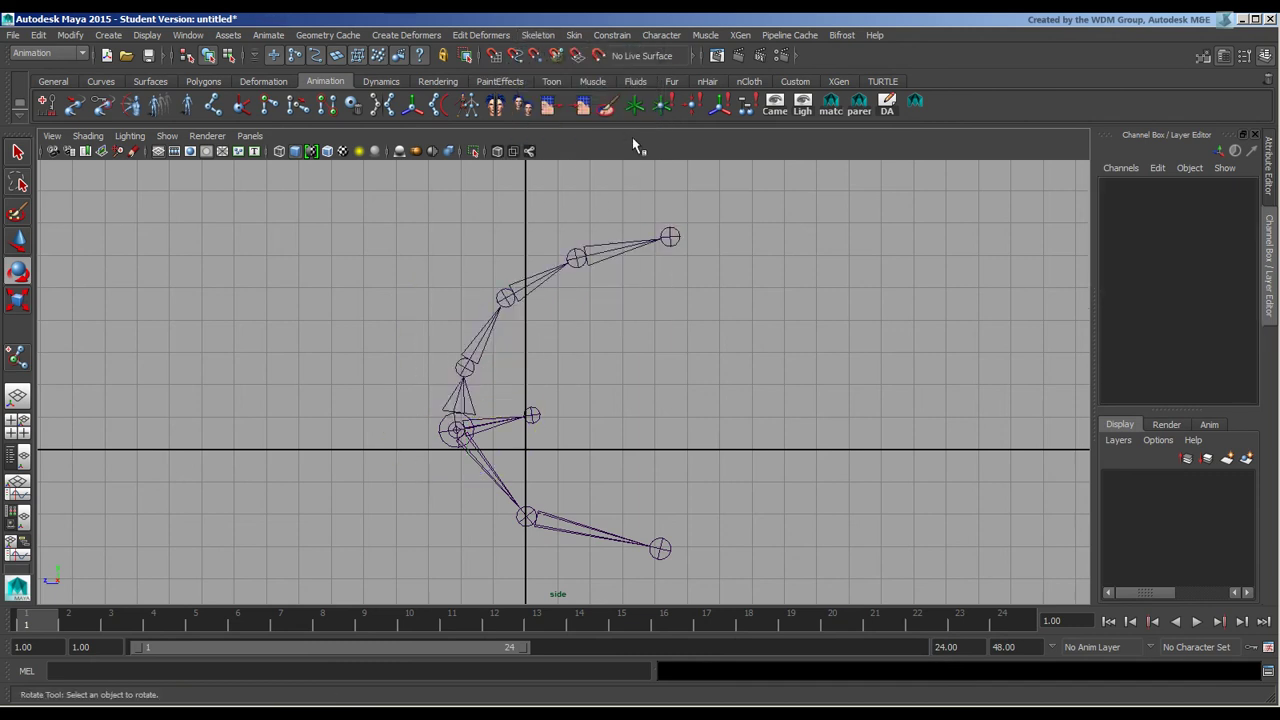
pyautogui.click(534, 417)
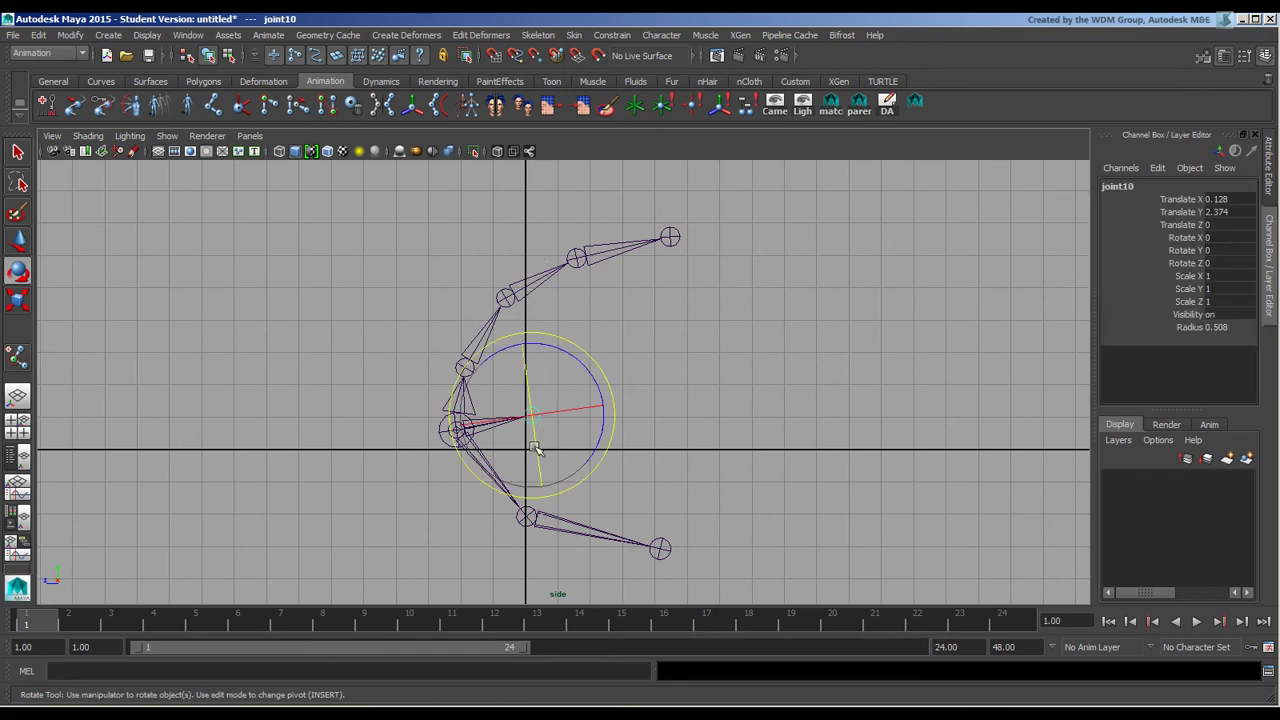
pyautogui.press('Delete')
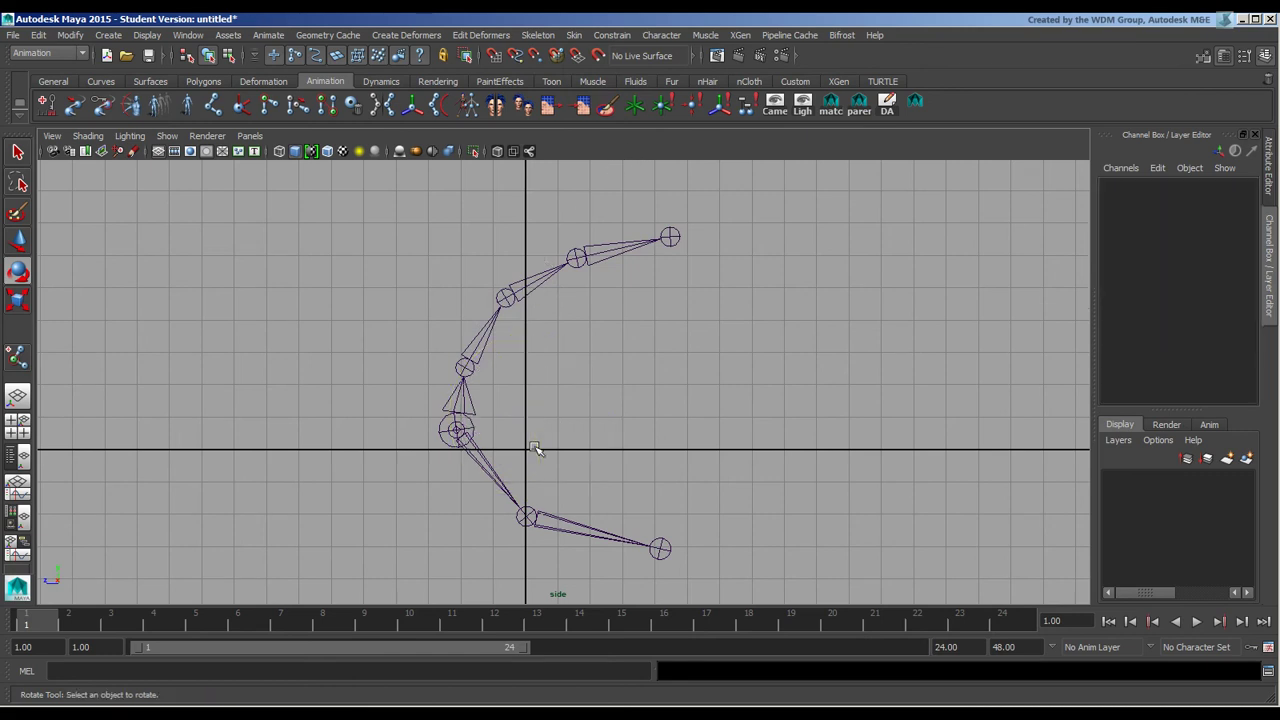
pyautogui.click(540, 35)
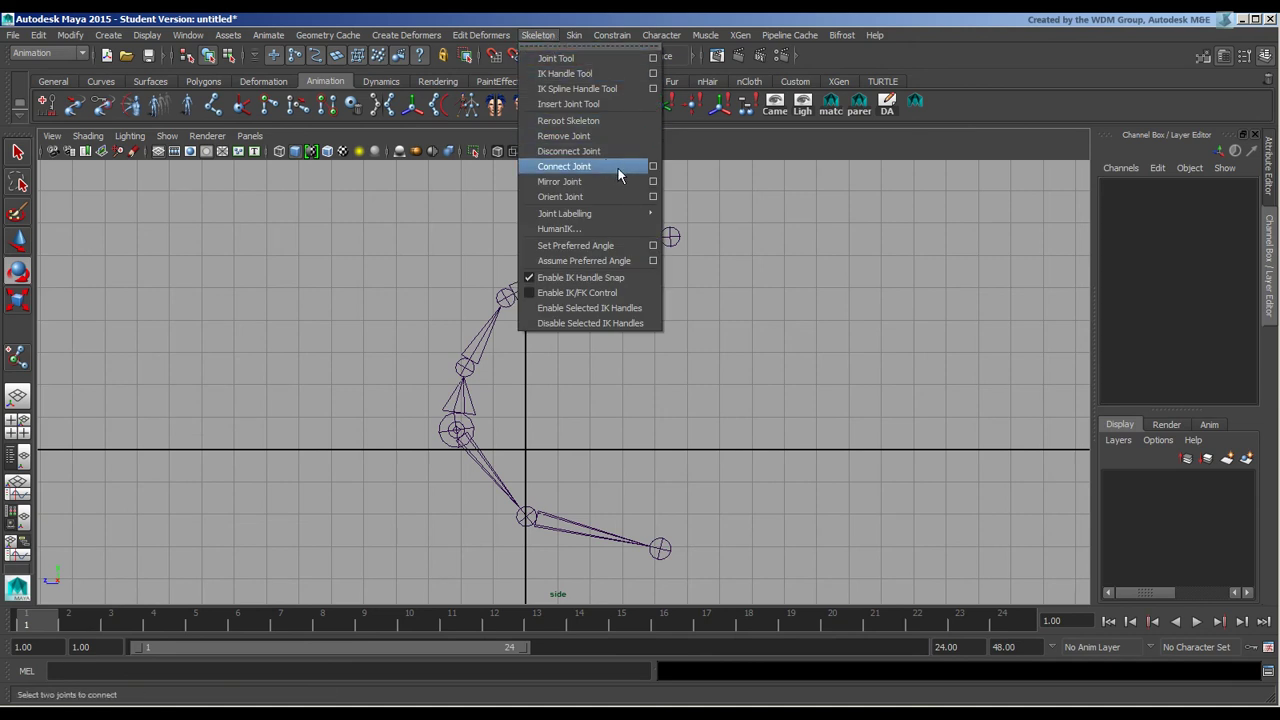
# Move the upper chain's bottom joint up and to the left, away from the lower chain.
pyautogui.click(606, 33)
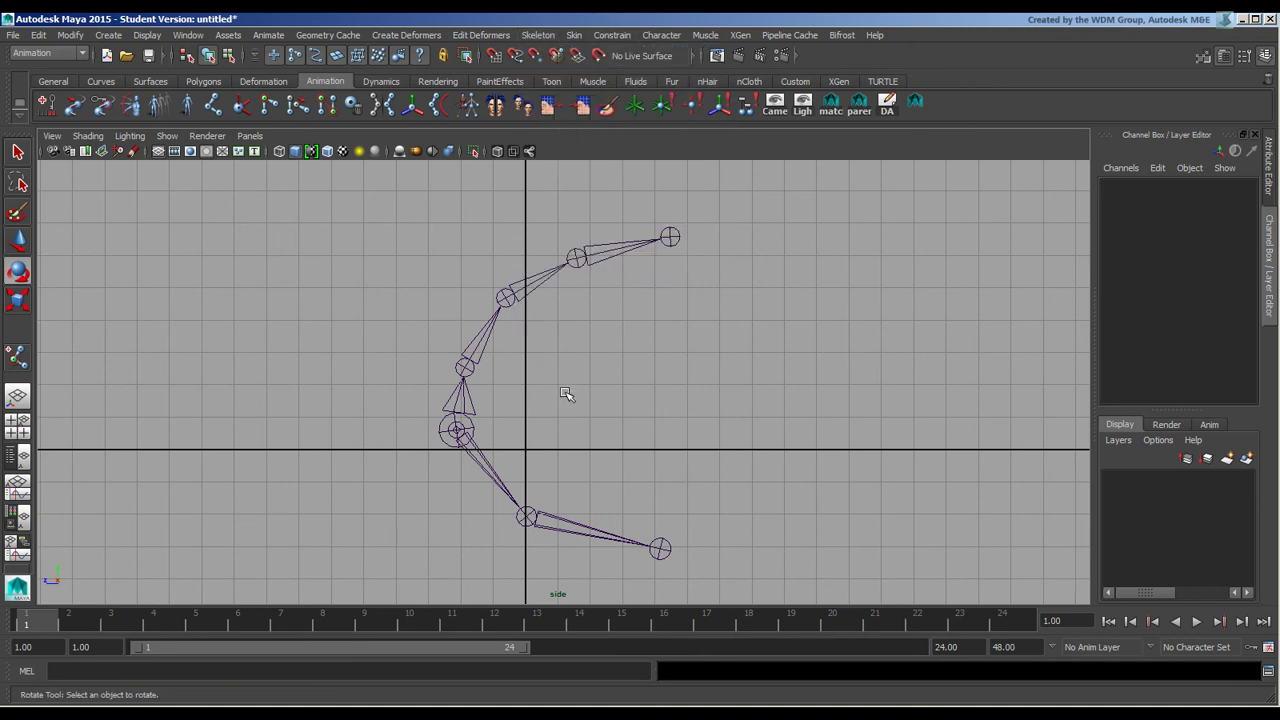
pyautogui.click(476, 422)
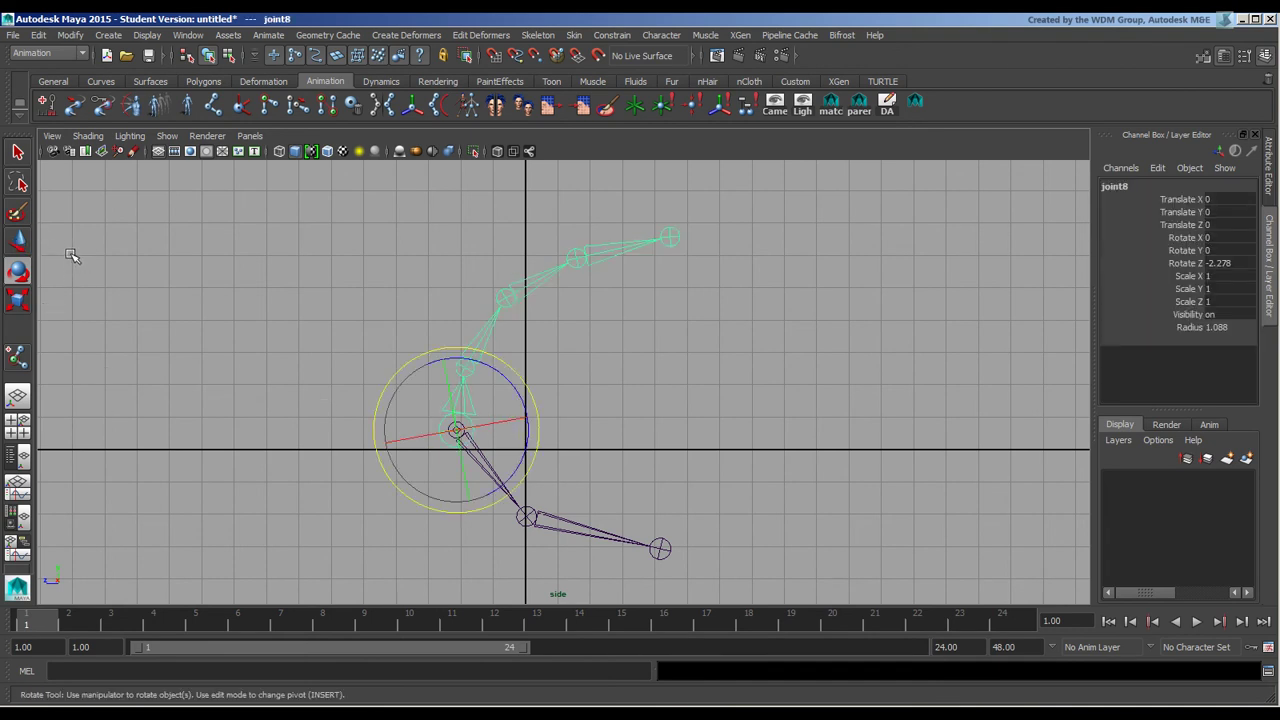
pyautogui.click(17, 240)
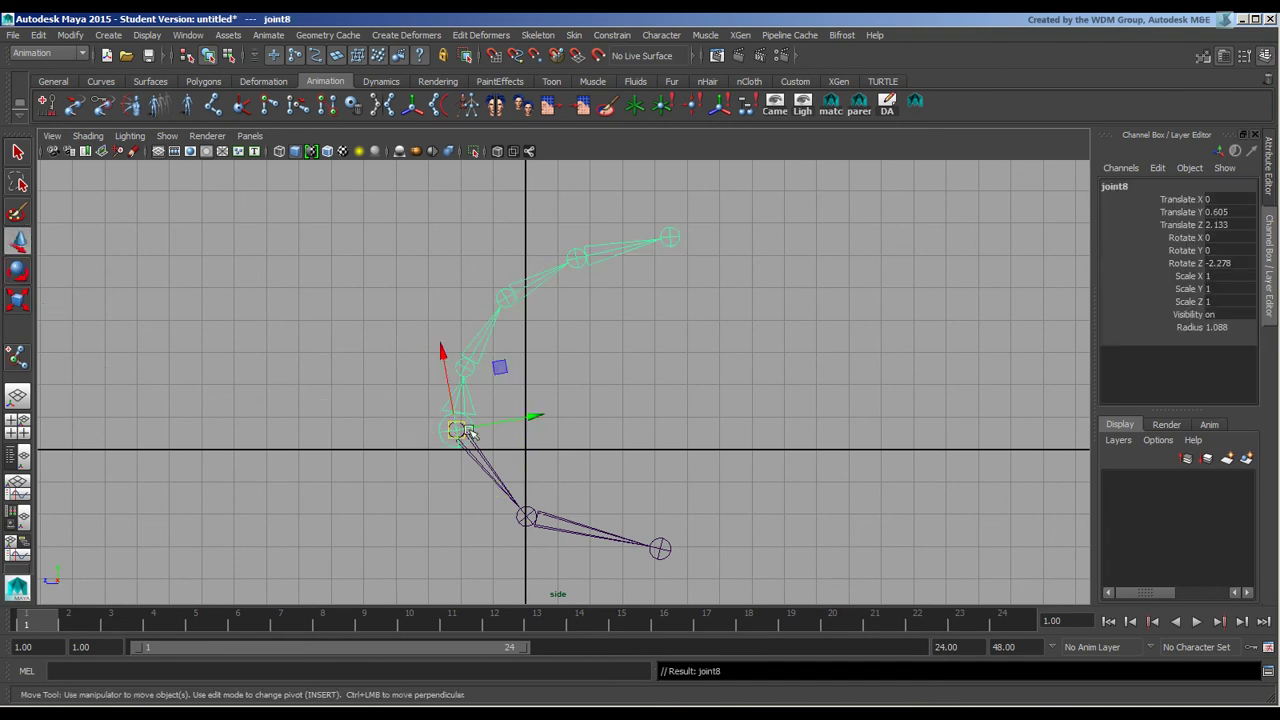
pyautogui.moveTo(467, 432); pyautogui.dragTo(386, 333)
pyautogui.click(531, 360)
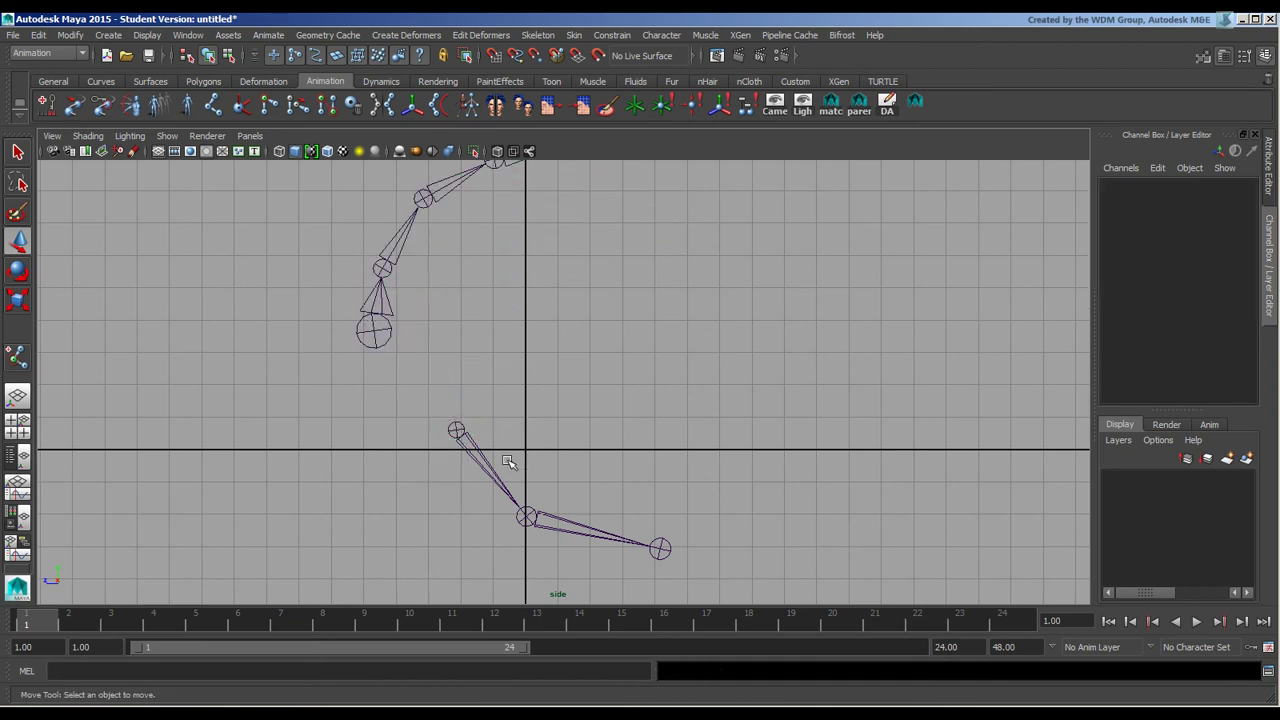
# Try Connect Joint on joint8 and joint3, which fails because they are siblings.
pyautogui.click(373, 331)
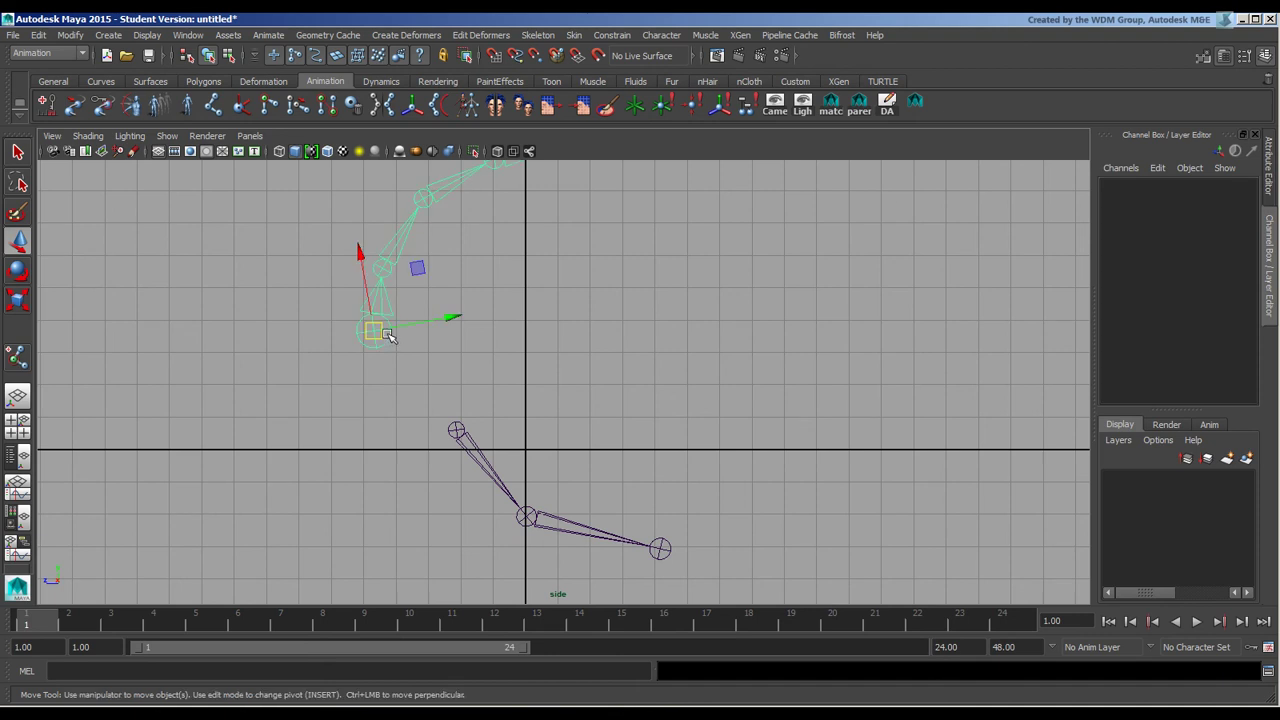
pyautogui.keyDown('shift'); pyautogui.click(456, 430); pyautogui.keyUp('shift')
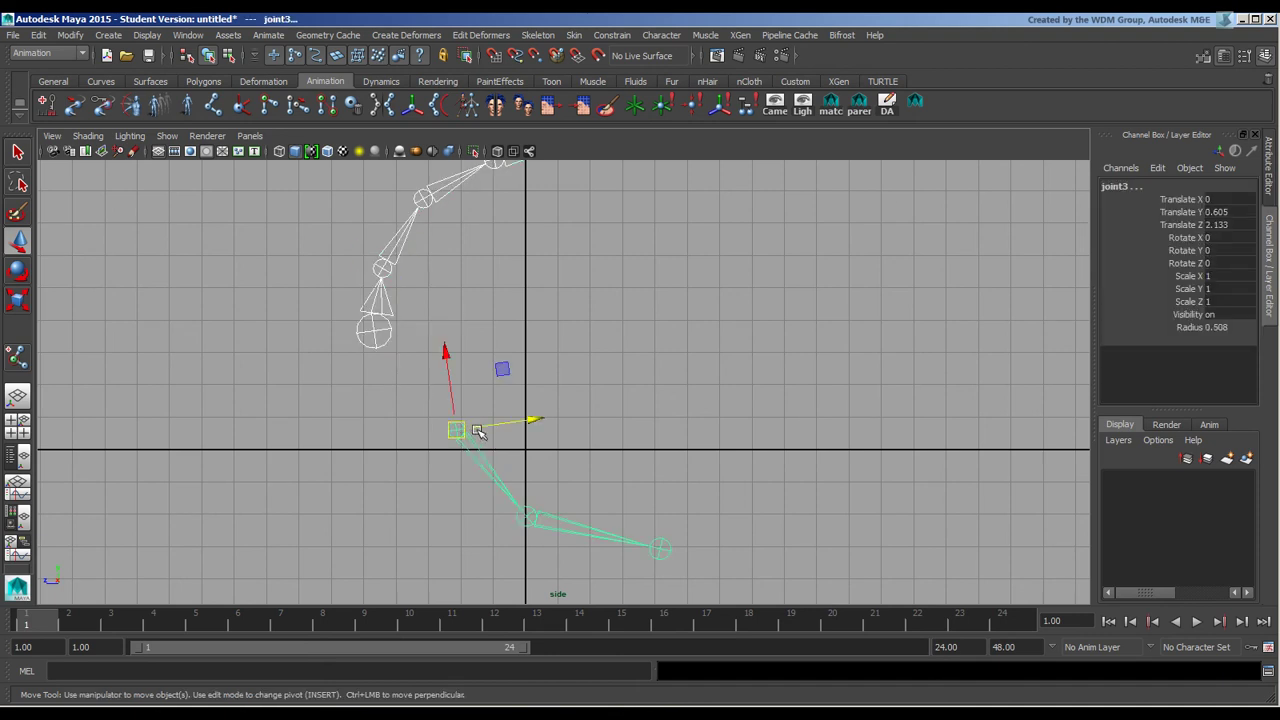
pyautogui.click(538, 35)
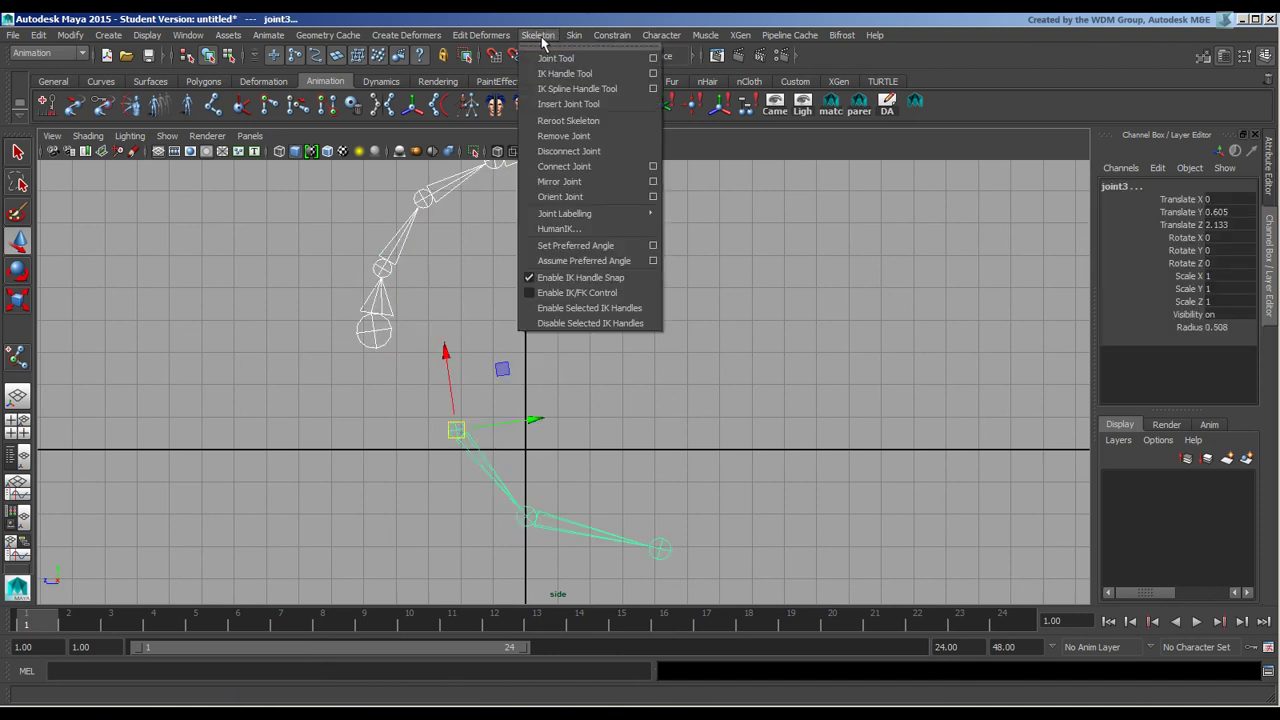
pyautogui.click(605, 170)
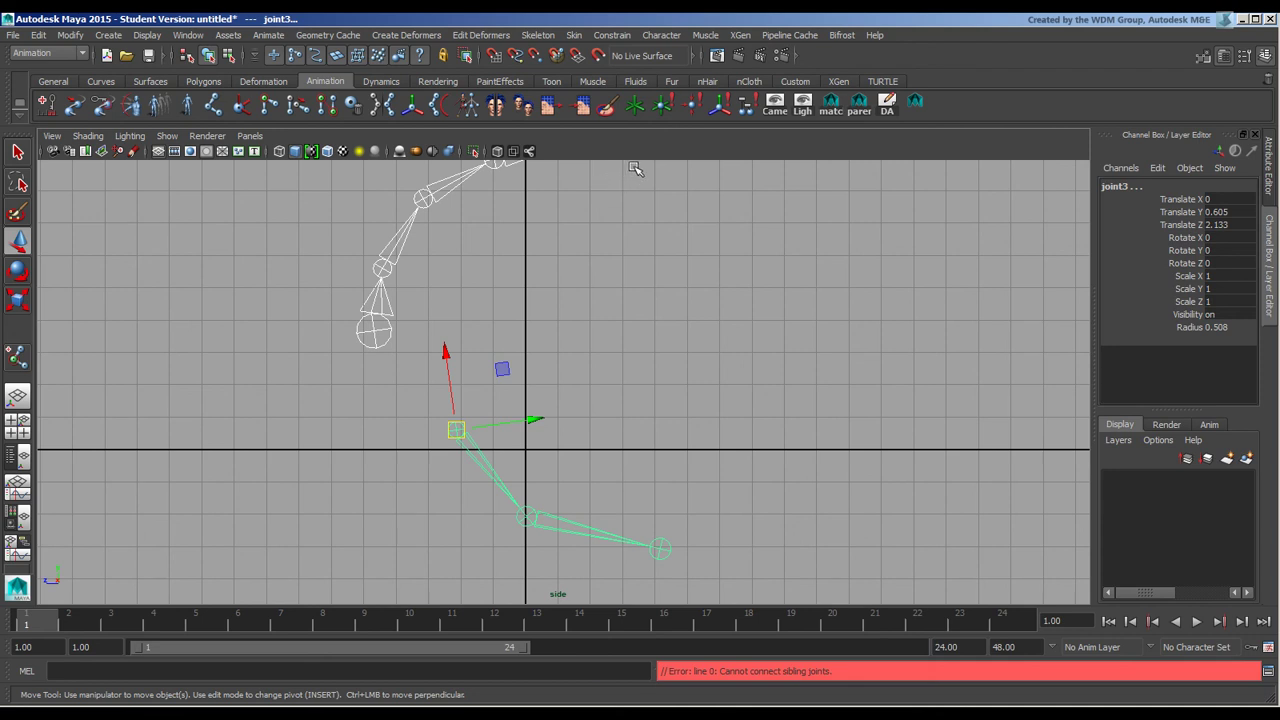
pyautogui.click(640, 168)
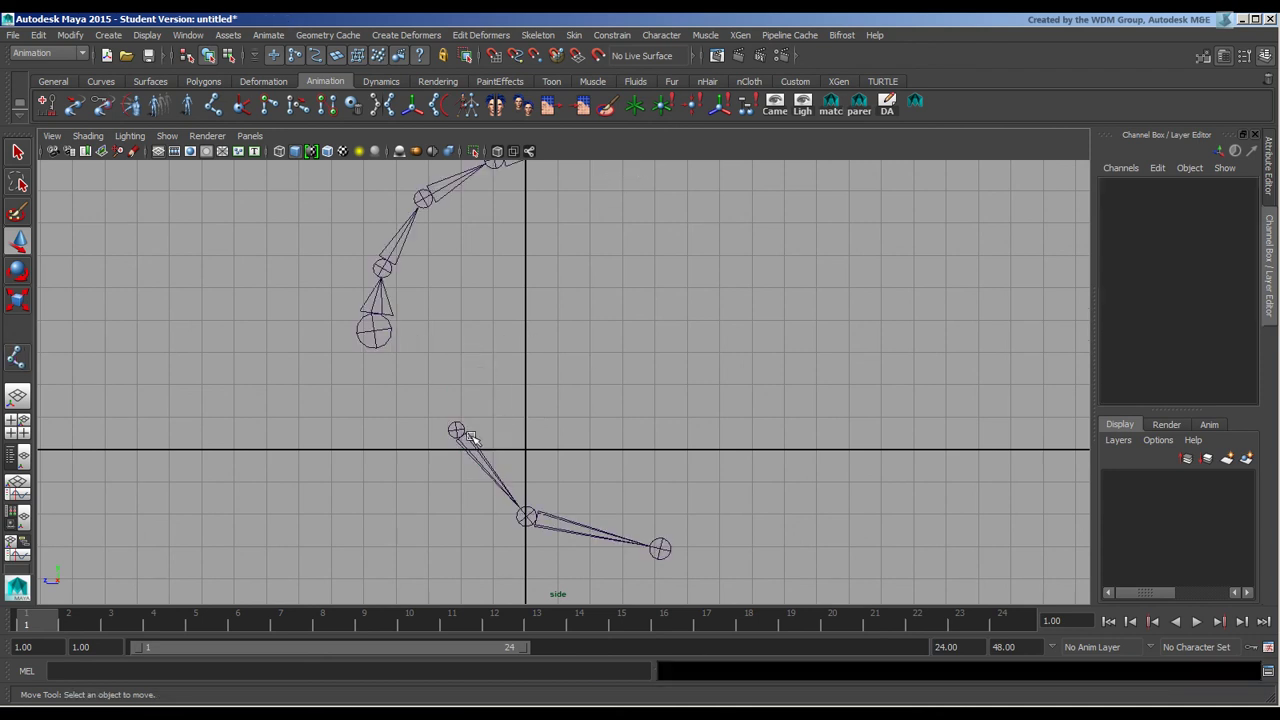
# Reroot the lower chain at its end joint, joint1.
pyautogui.click(666, 547)
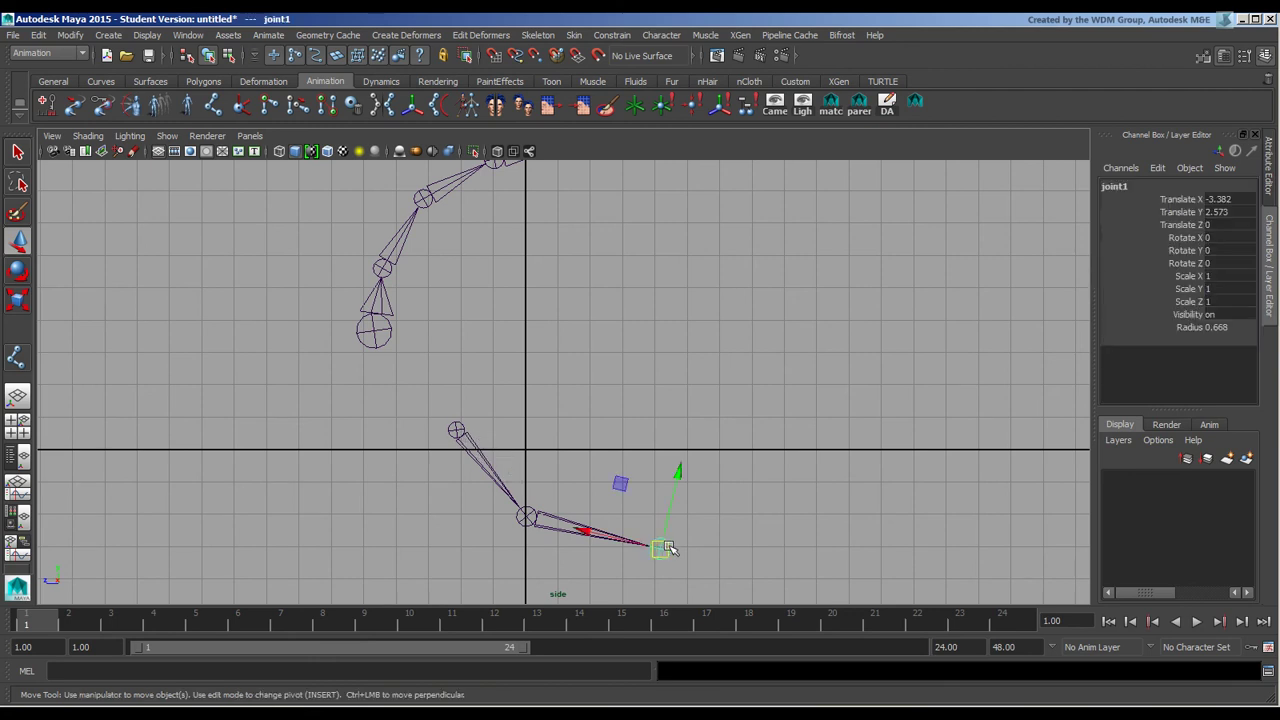
pyautogui.click(406, 35)
pyautogui.moveTo(538, 35)
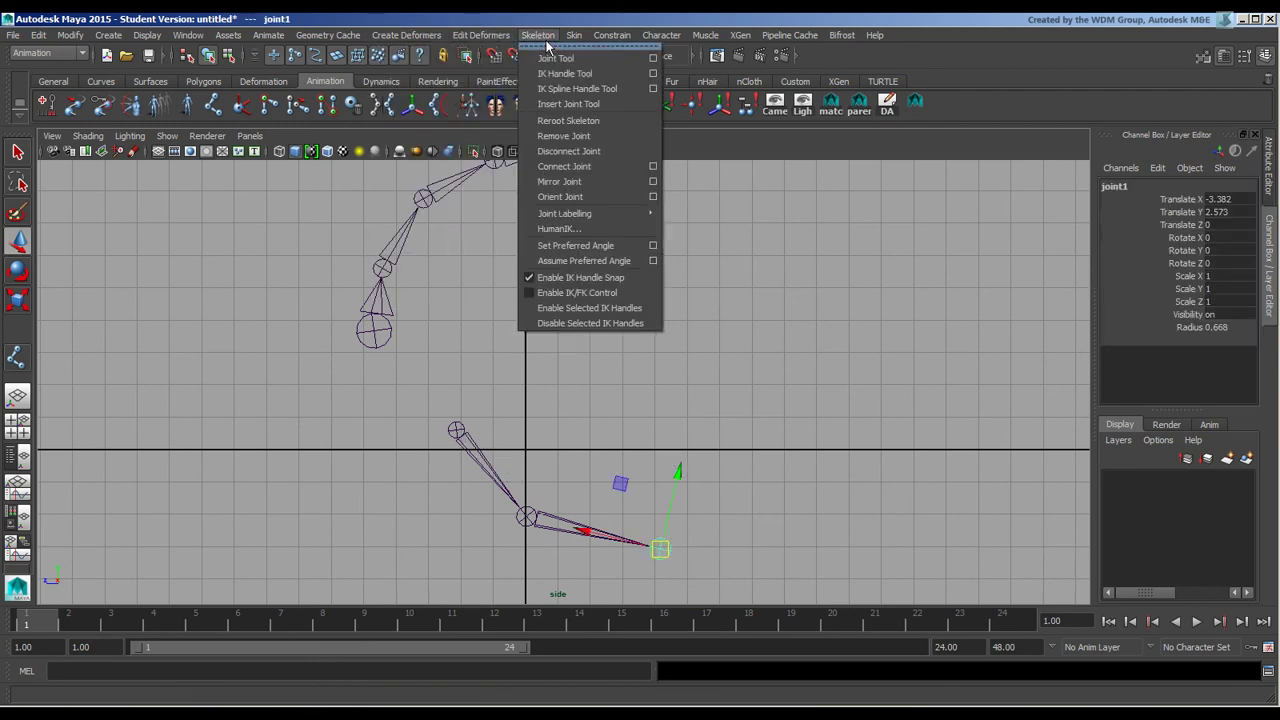
pyautogui.click(619, 137)
pyautogui.click(610, 330)
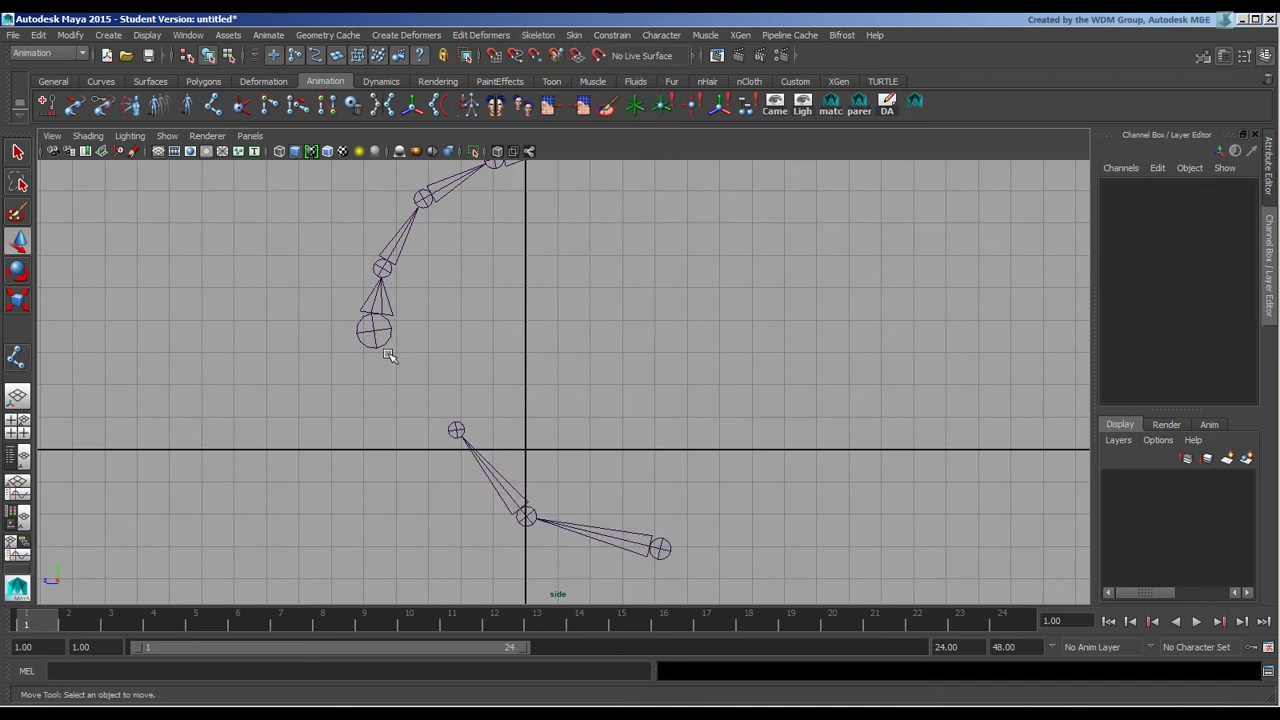
# Connect joint8 of the upper chain onto joint3 of the lower chain.
pyautogui.click(396, 357)
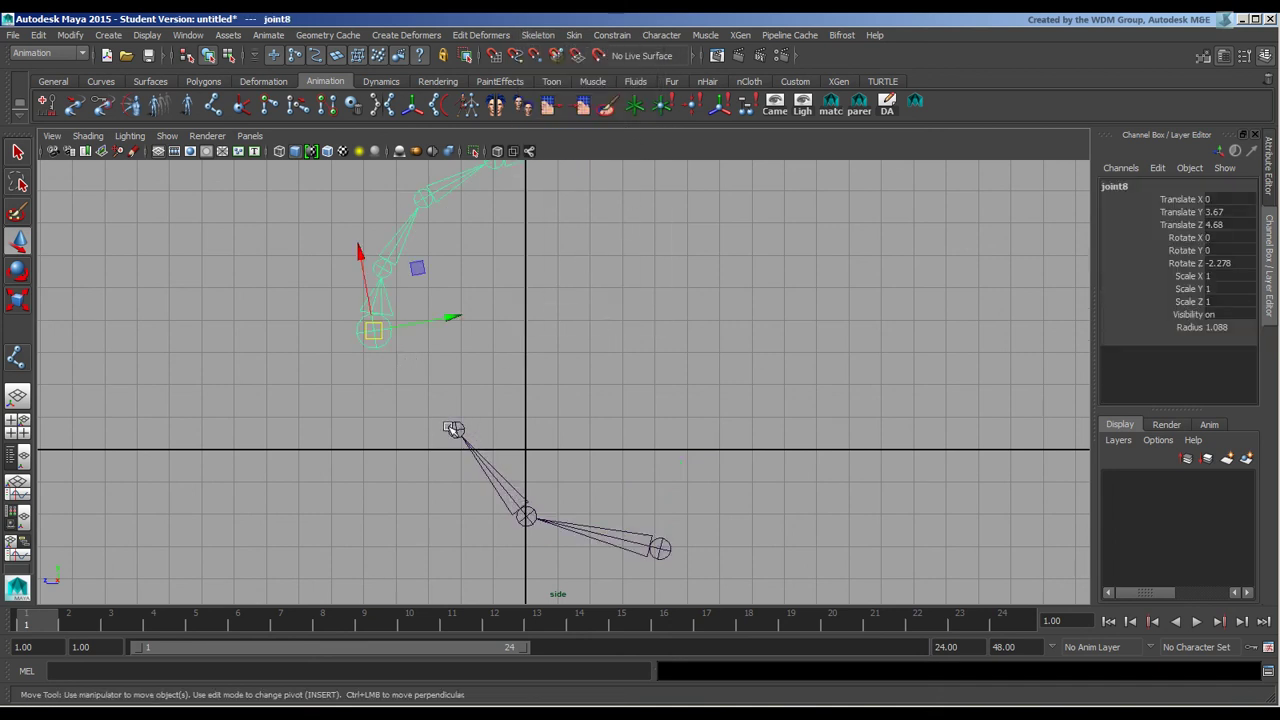
pyautogui.click(397, 360)
pyautogui.click(386, 341)
pyautogui.click(457, 429)
pyautogui.click(538, 35)
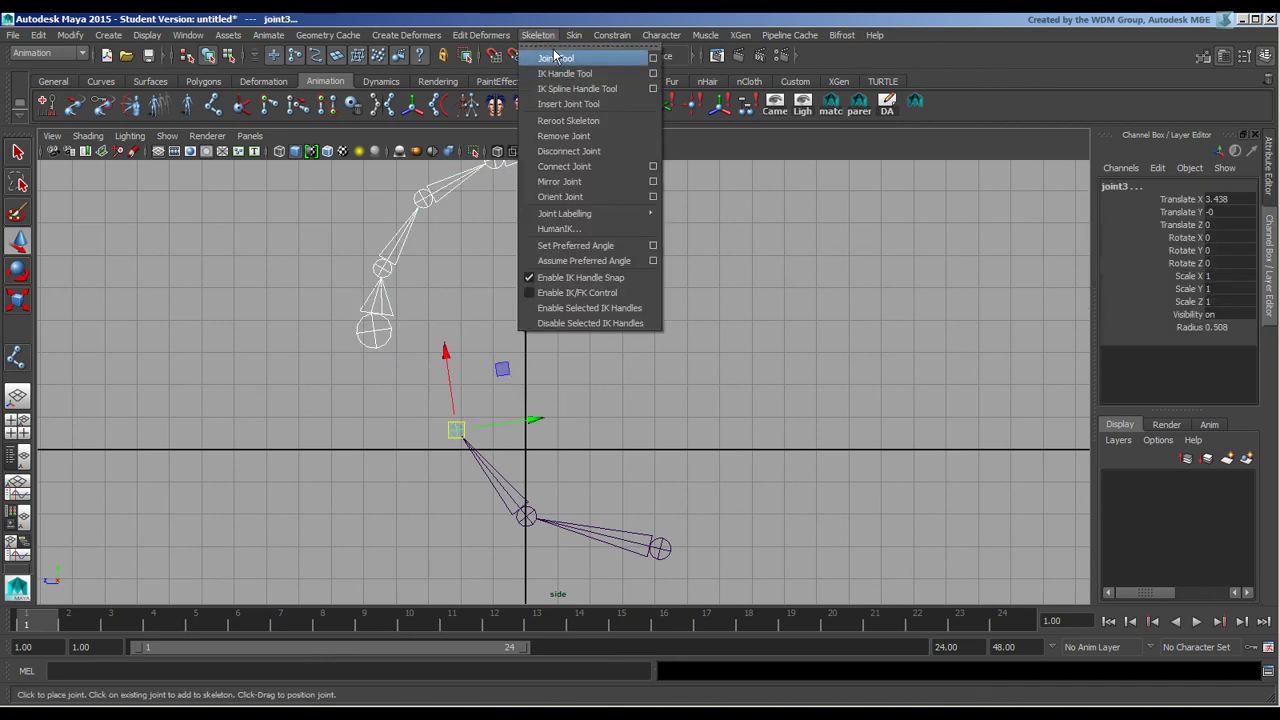
pyautogui.click(564, 166)
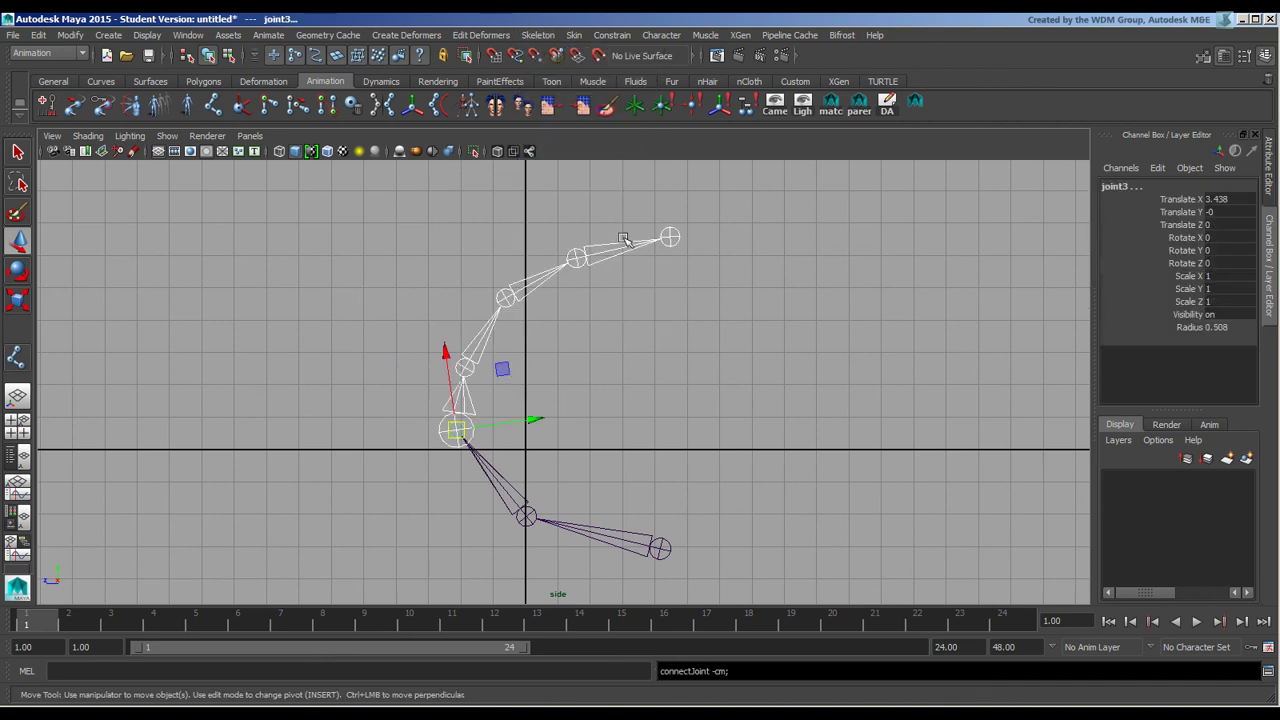
pyautogui.click(641, 323)
# Reroot the combined leg skeleton at joint3, where the two chains meet.
pyautogui.click(466, 438)
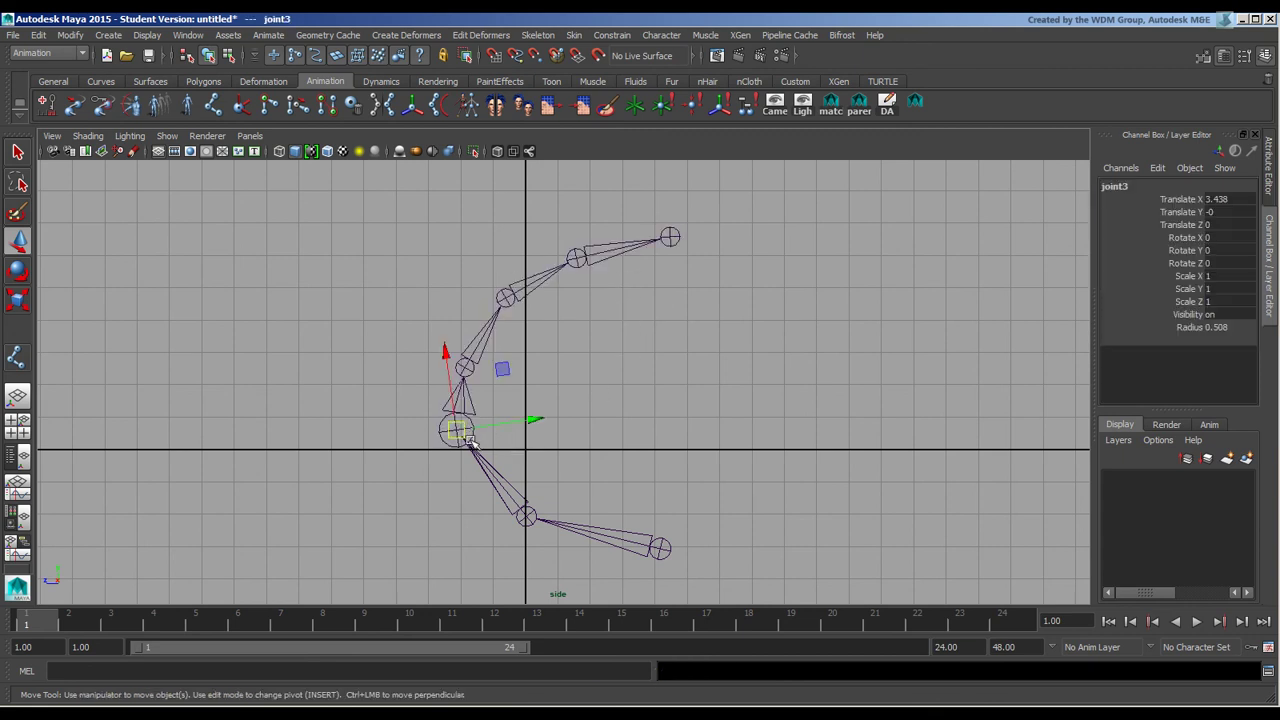
pyautogui.click(538, 35)
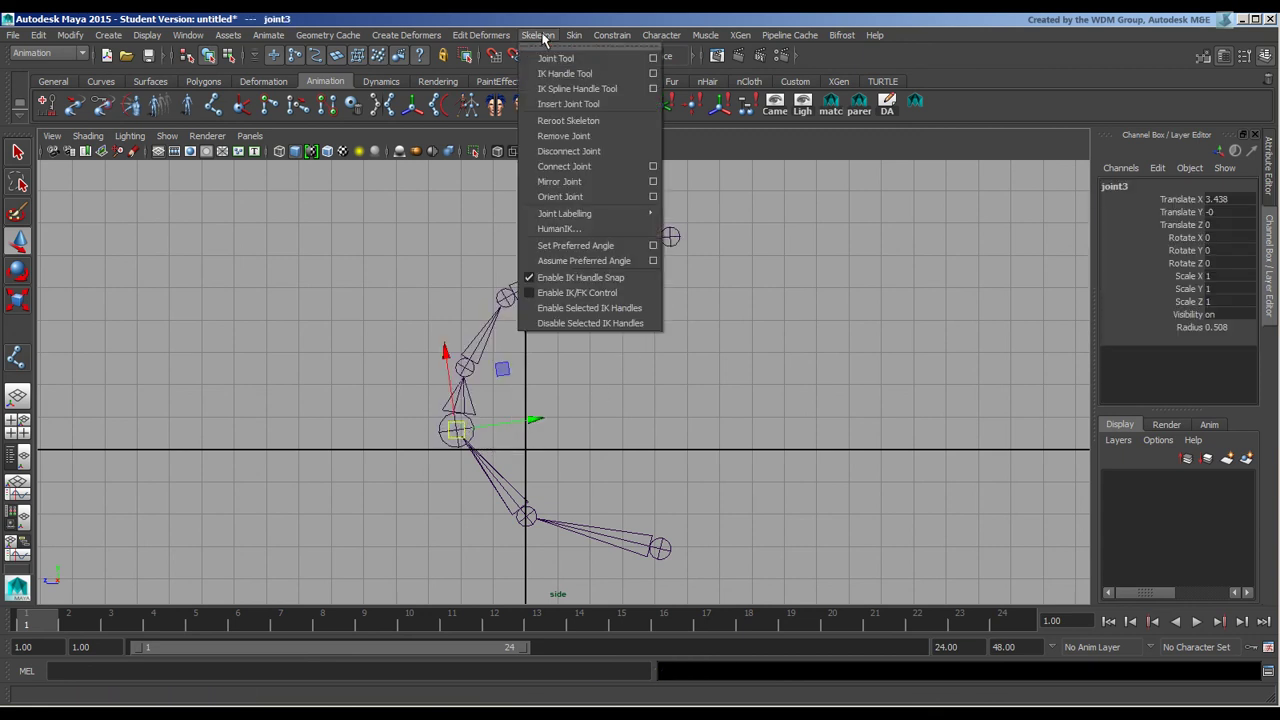
pyautogui.click(601, 122)
pyautogui.click(620, 397)
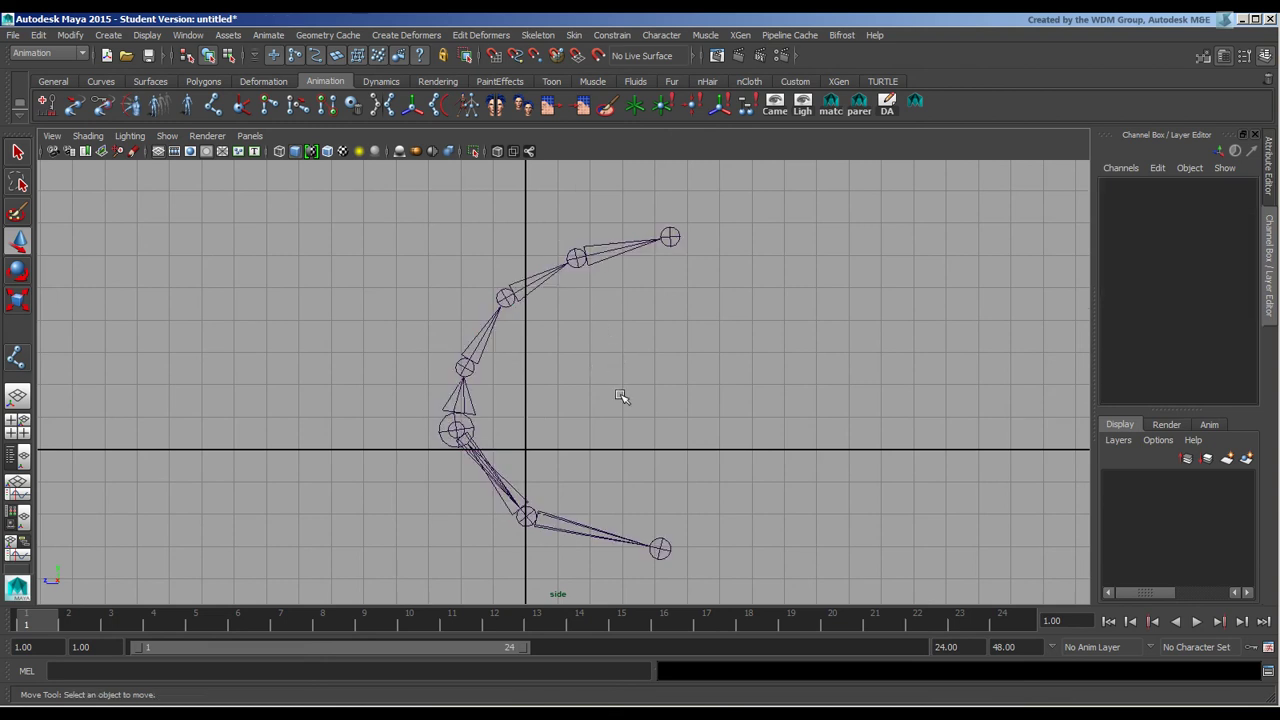
# Undo the last change, then drag the root joint up-right and back left.
pyautogui.hotkey('ctrl', 'z')
pyautogui.click(631, 449)
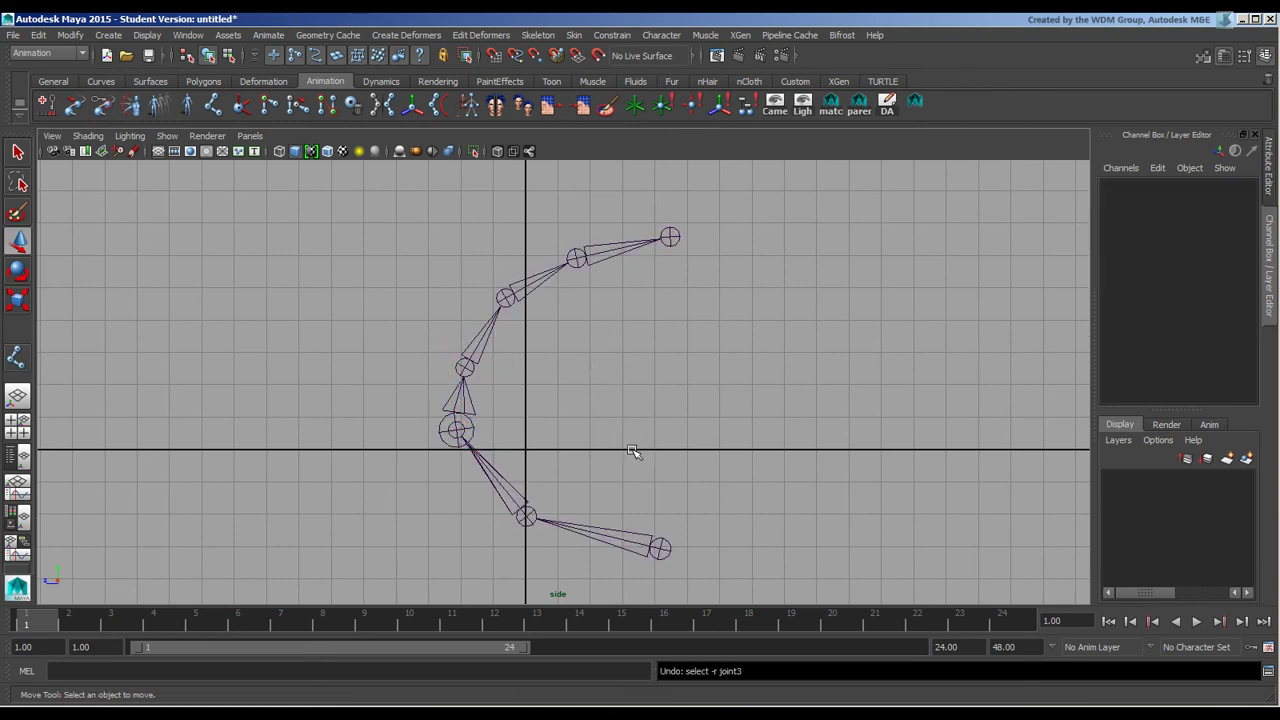
pyautogui.click(457, 430)
pyautogui.moveTo(457, 430); pyautogui.dragTo(516, 358)
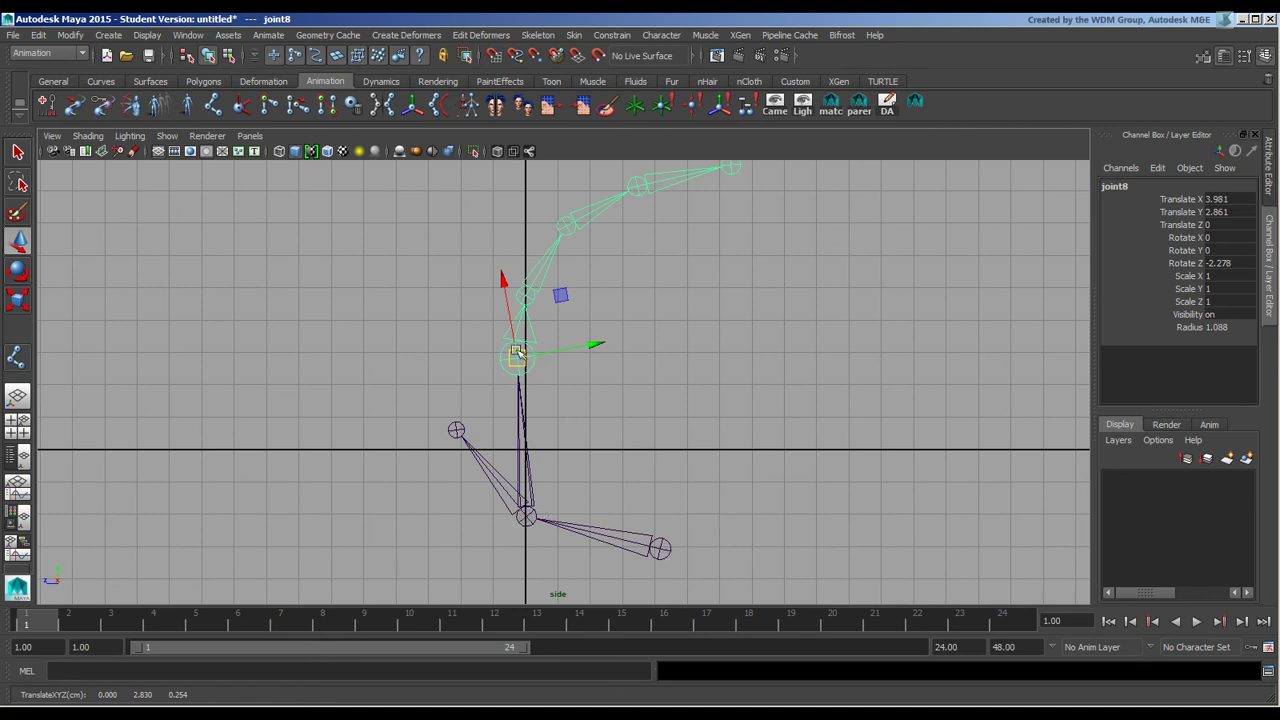
pyautogui.moveTo(516, 358); pyautogui.dragTo(450, 343)
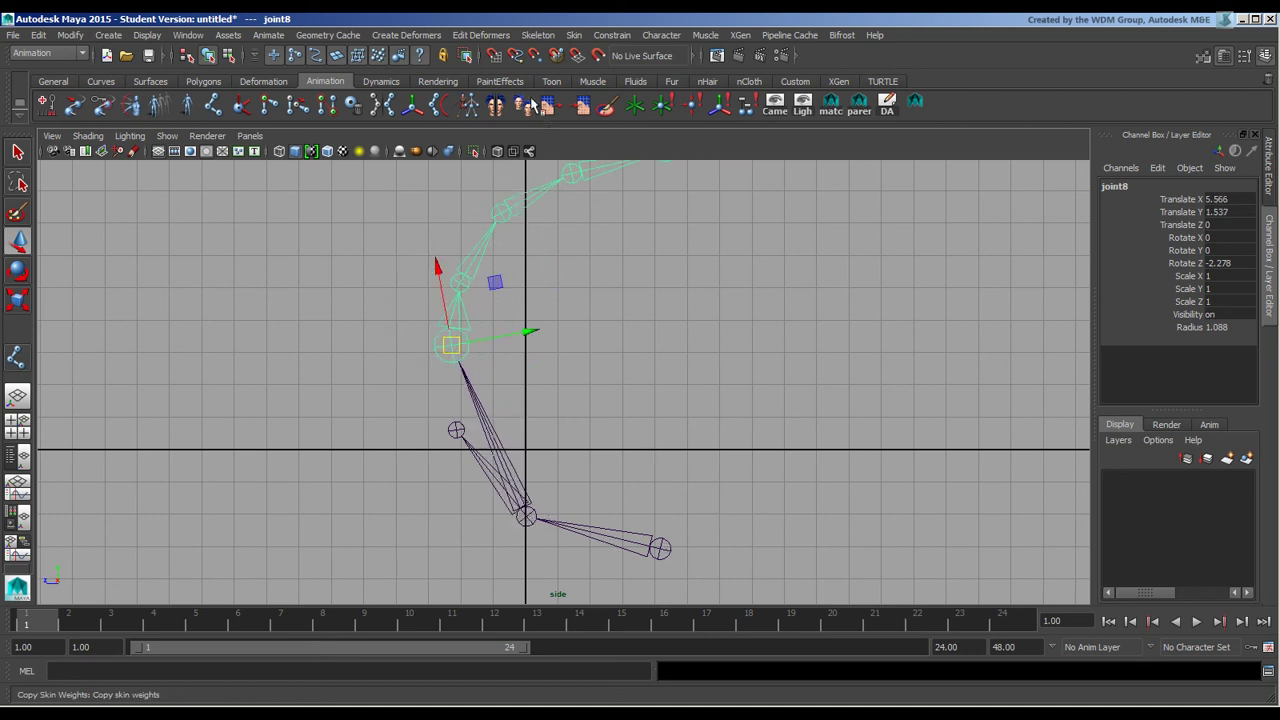
# Close the menus unused, select the skeleton from its root joint, and delete it.
pyautogui.click(481, 35)
pyautogui.moveTo(536, 35)
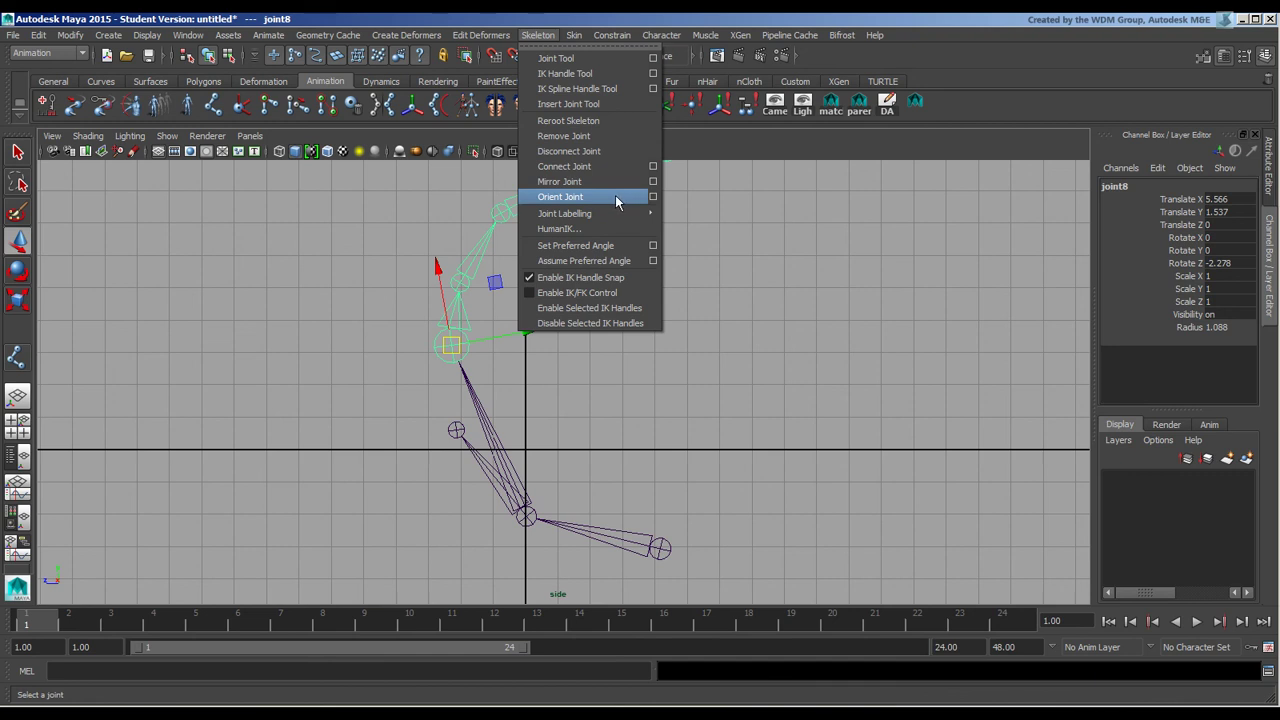
pyautogui.click(456, 240)
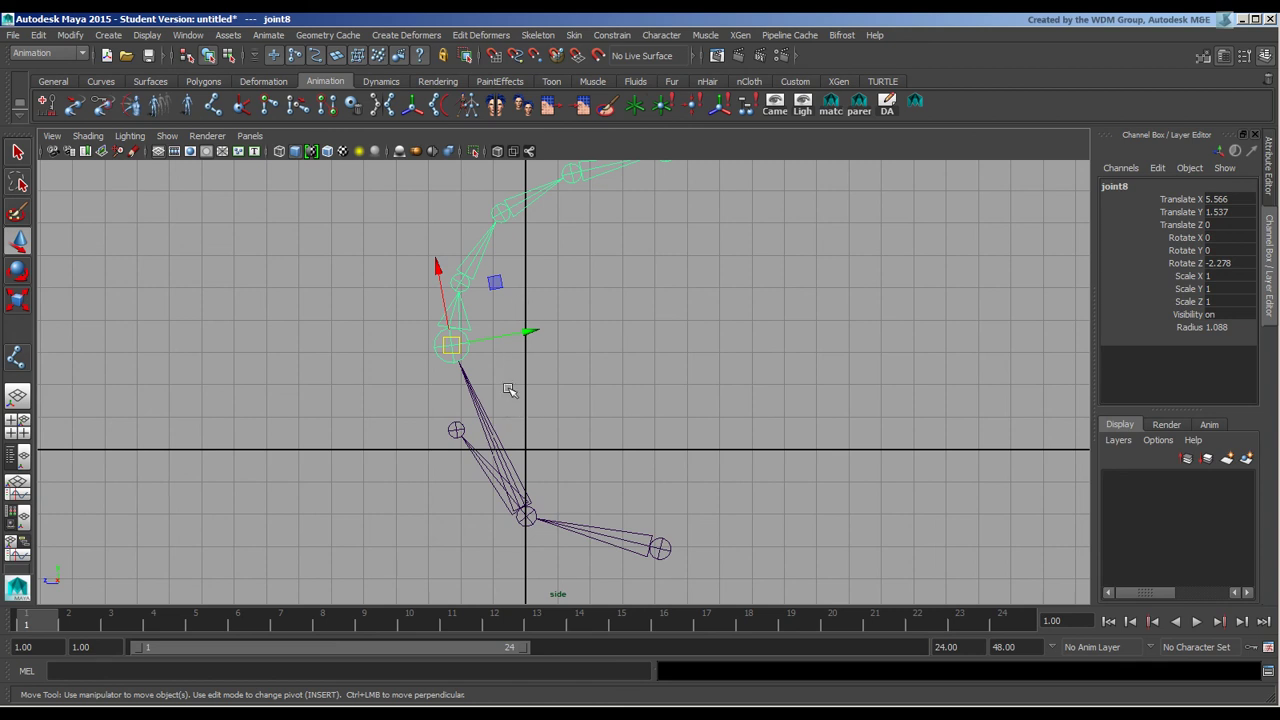
pyautogui.click(655, 548)
pyautogui.press('Delete')
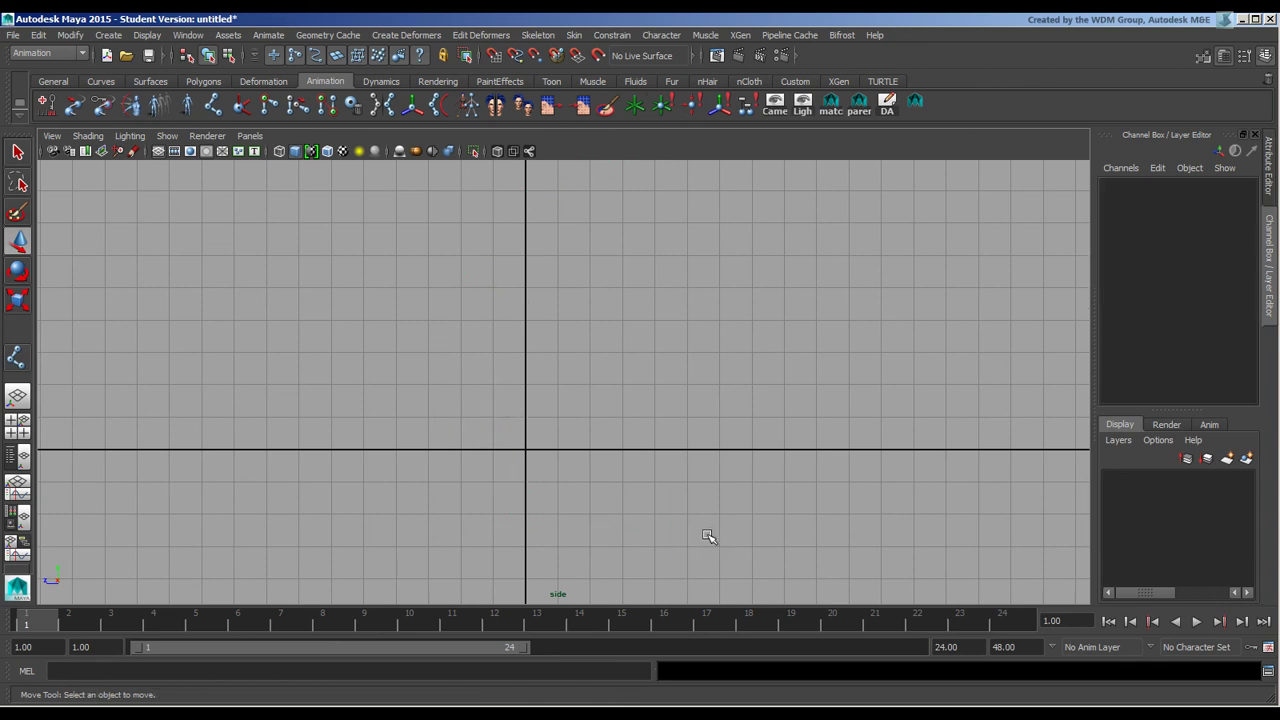